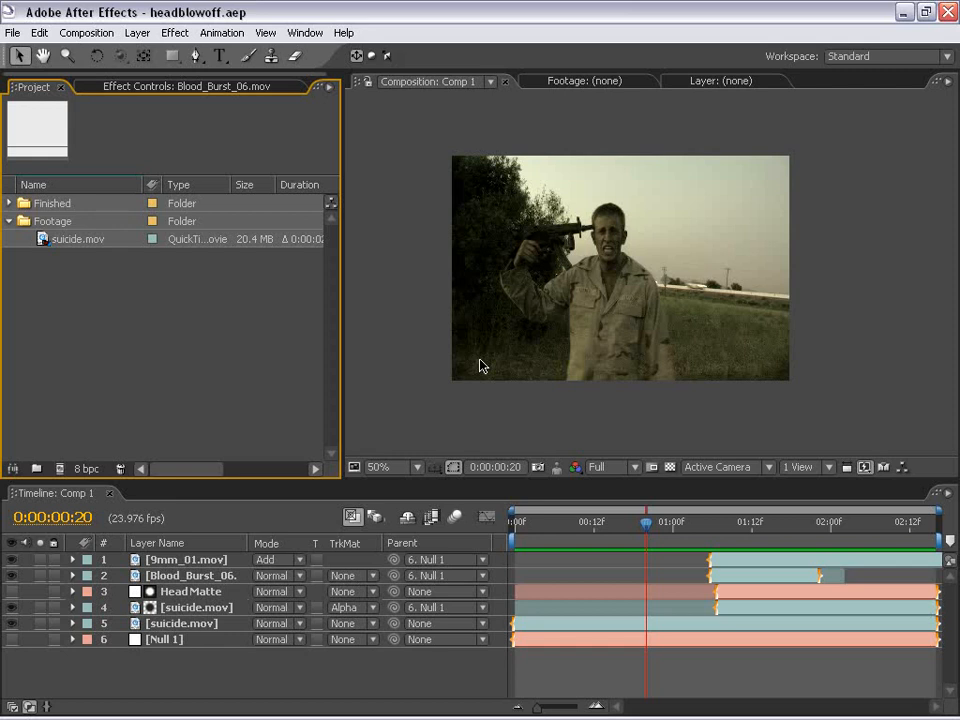
Preview the finished effect in Comp 1 and play the source clip suicide.mov in its own viewer
key("grave")
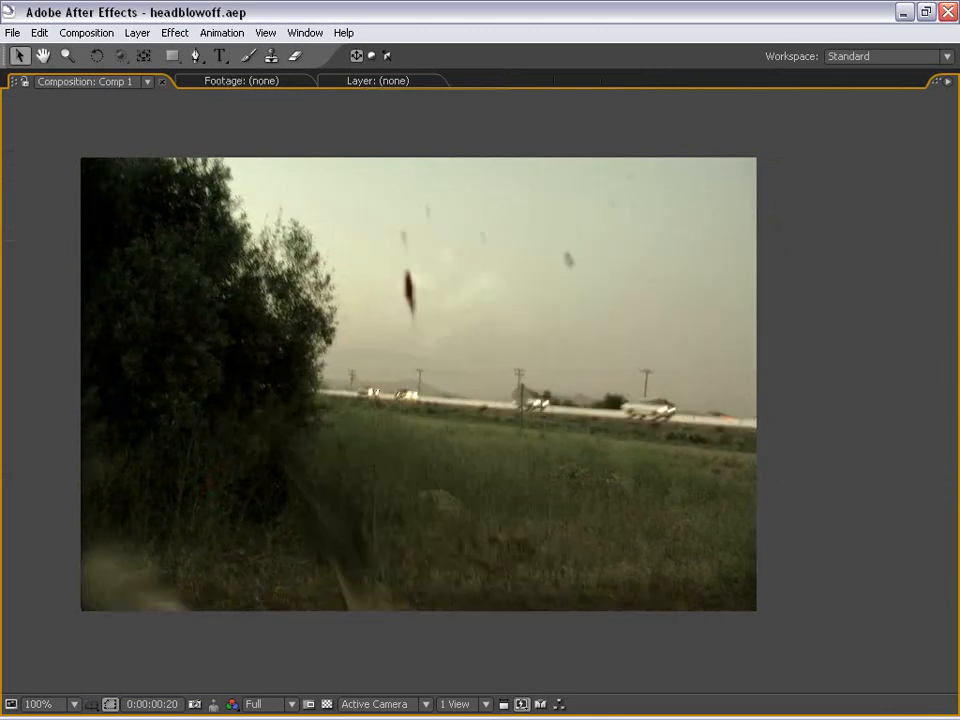
key("grave")
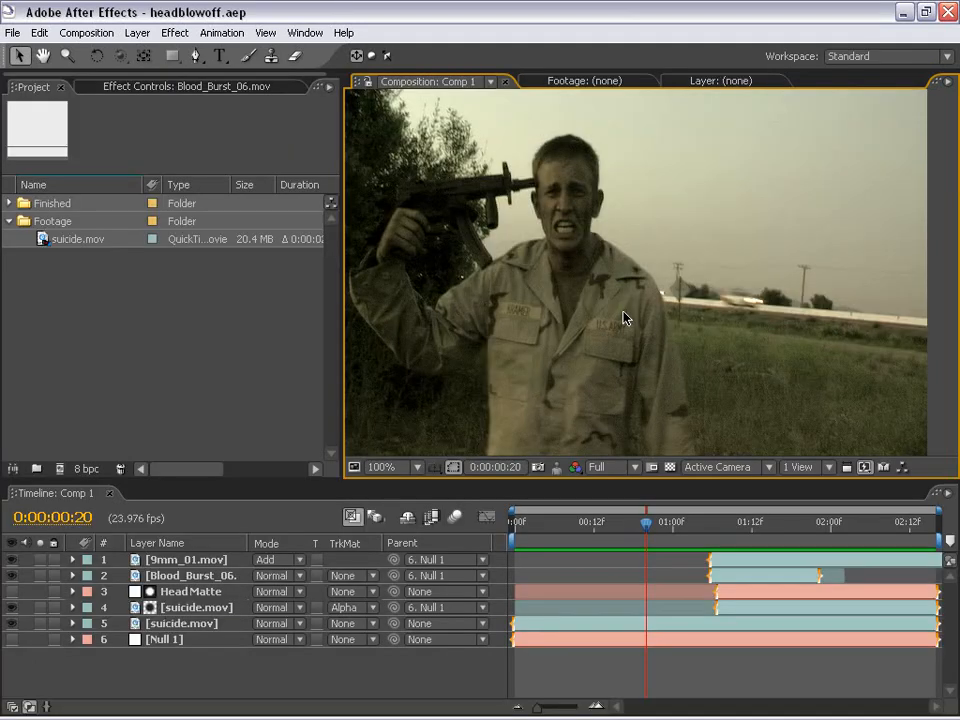
double_click(42, 240)
left_click_drag(444, 44, 460, 66)
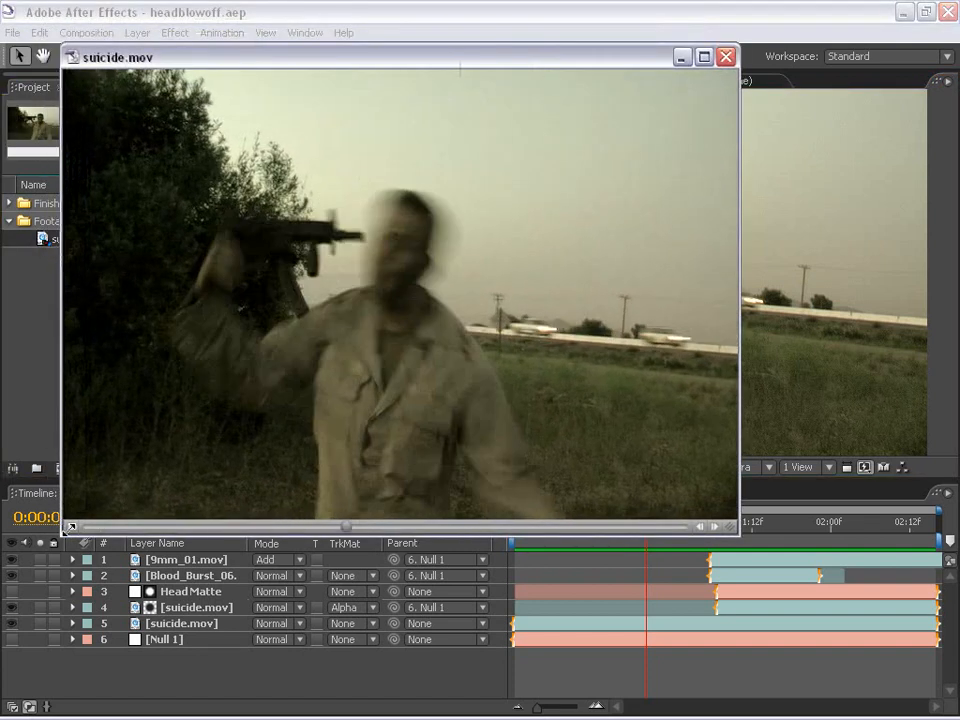
left_click(84, 525)
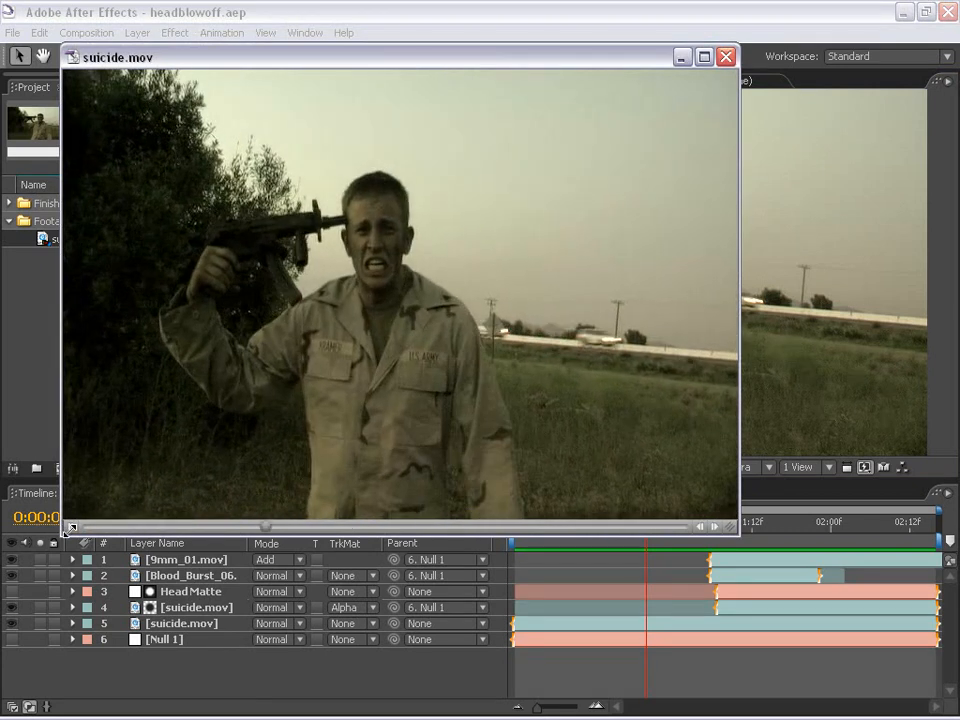
left_click(70, 527)
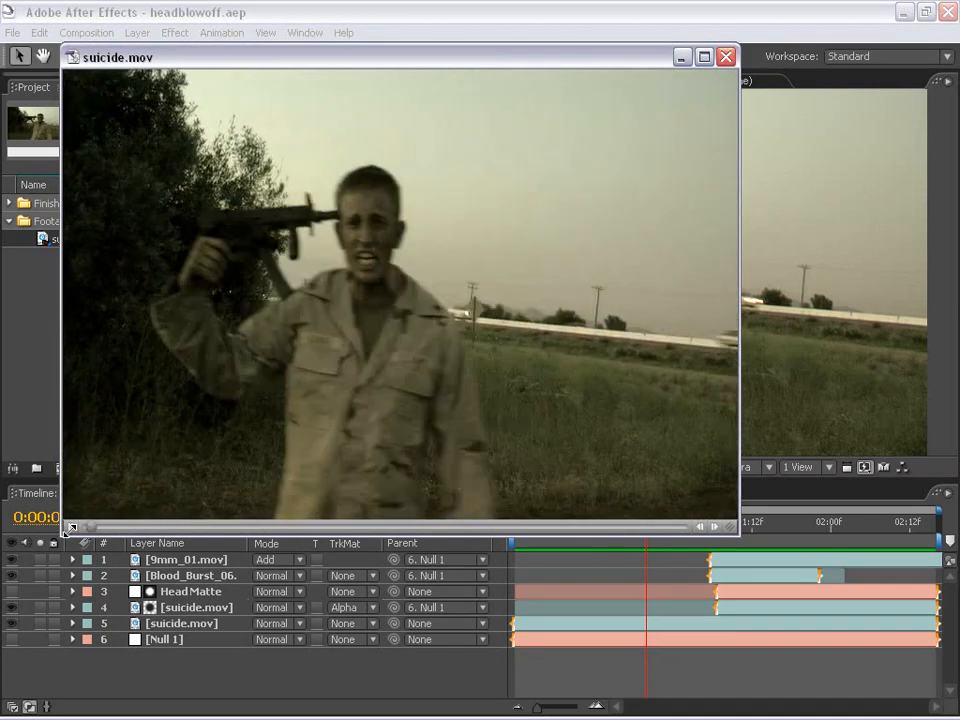
left_click(726, 57)
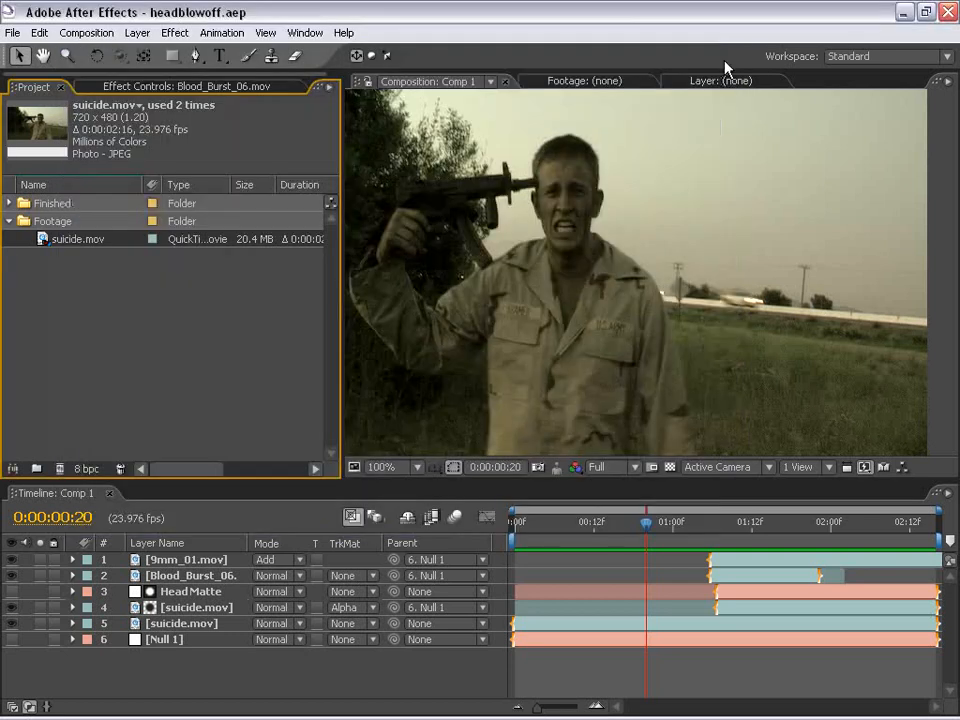
Create a new composition from suicide.mov, preview its motion, and return to the first frame
left_click_drag(43, 243, 60, 466)
scroll(476, 336, "down", 2)
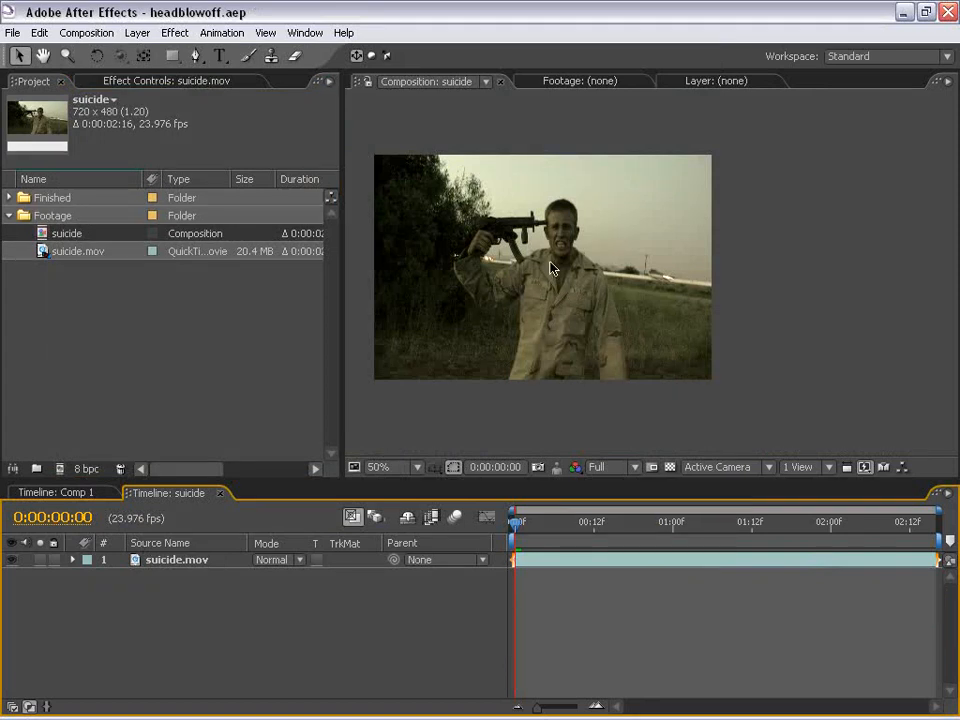
left_click_drag(521, 511, 615, 555)
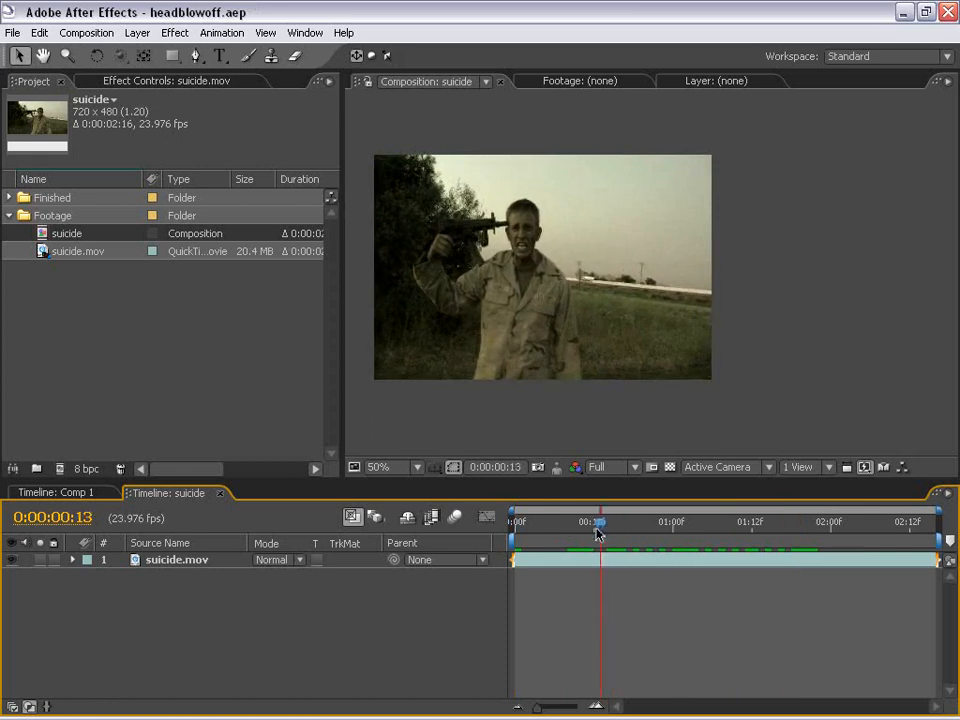
key("Home")
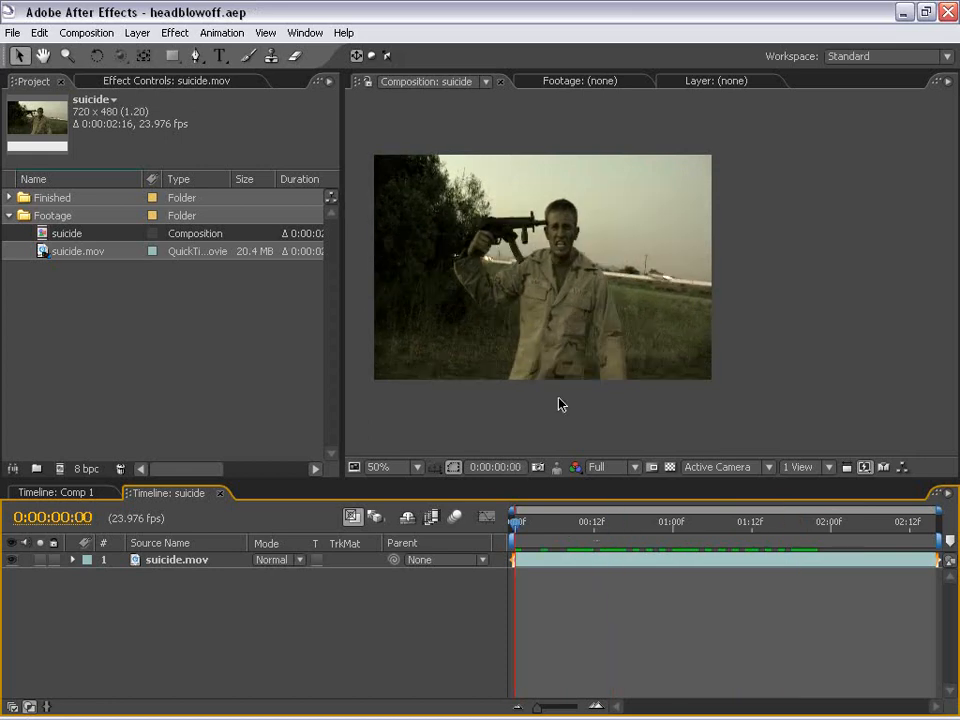
Switch to the Motion Tracking workspace and size its panels so the Tracker Controls are fully readable
left_click(480, 224)
left_click_drag(439, 339, 472, 347)
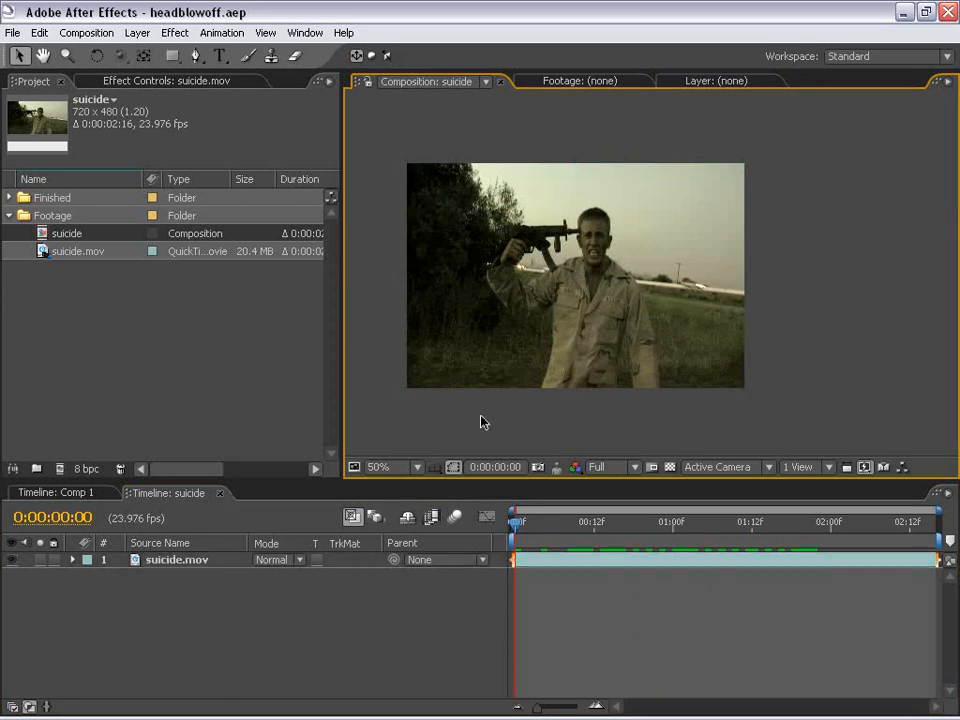
key("grave")
key("slash")
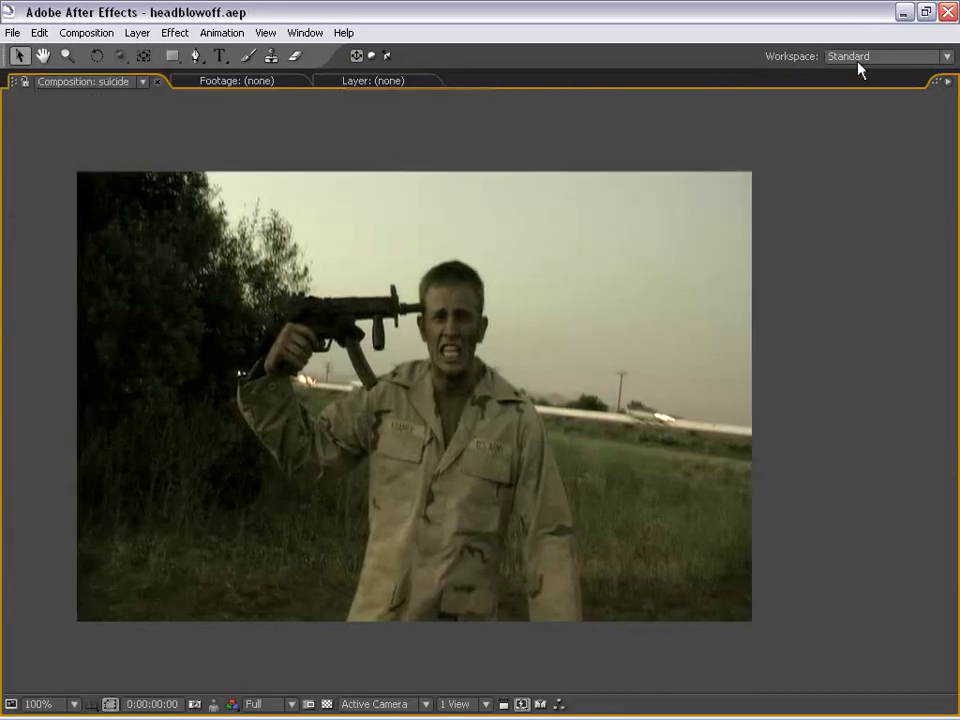
left_click(858, 58)
left_click(868, 139)
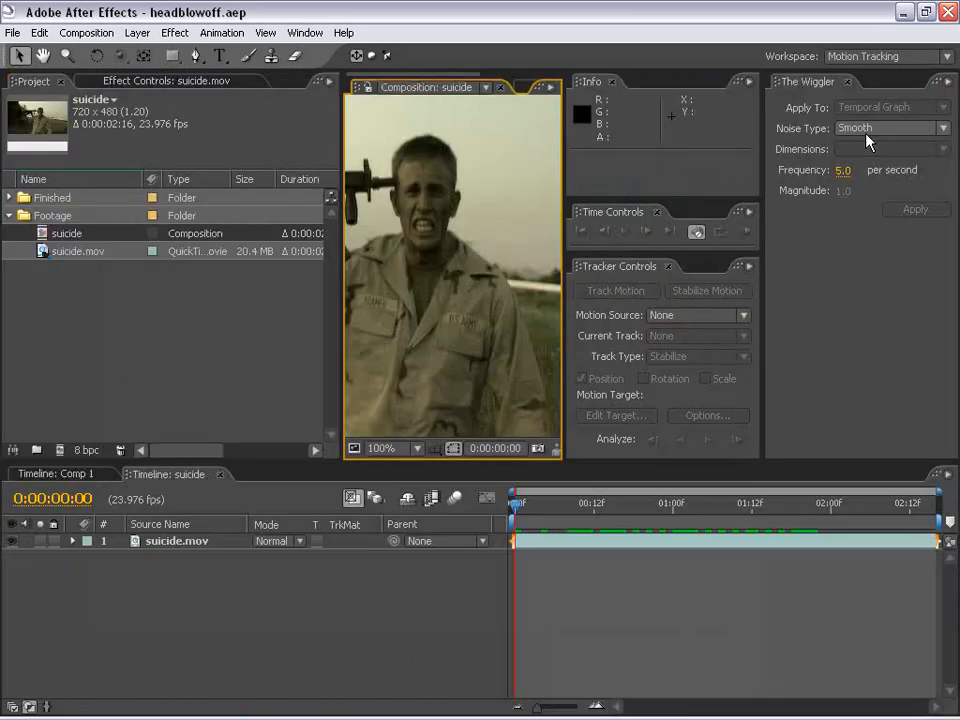
left_click_drag(566, 211, 679, 211)
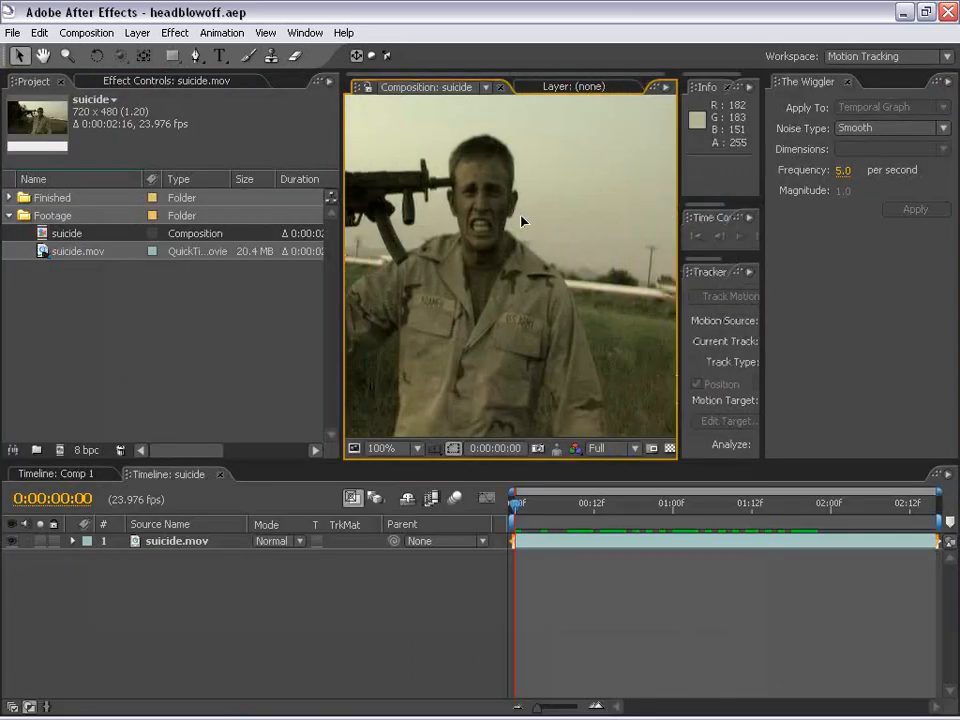
left_click_drag(672, 281, 528, 265)
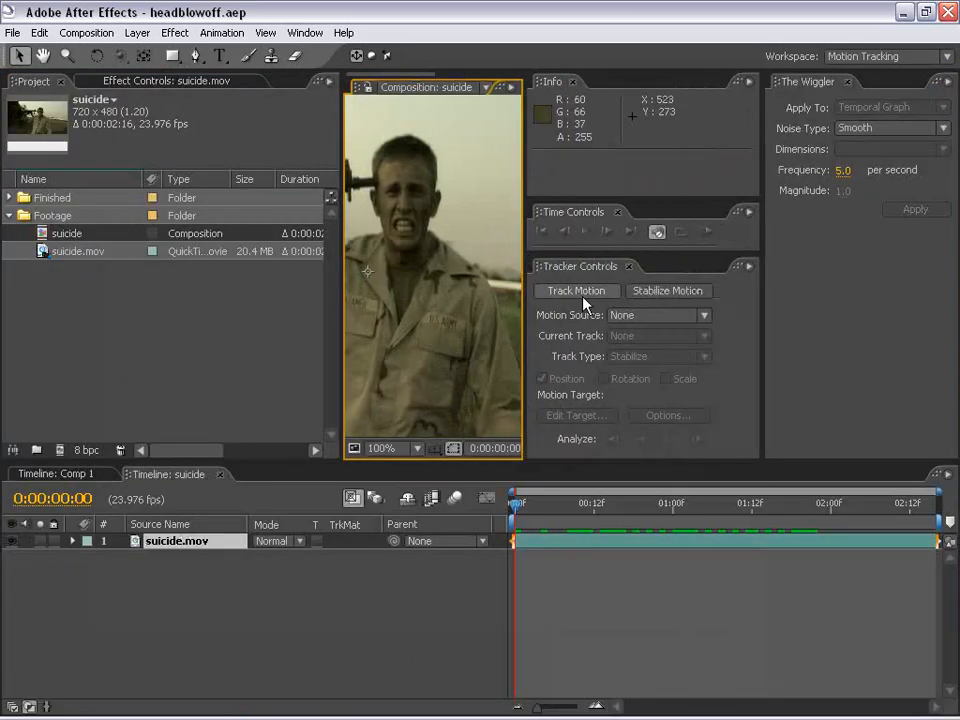
Start a motion track on the suicide.mov layer with Position and Rotation enabled, and play the enlarged layer view
left_click(577, 291)
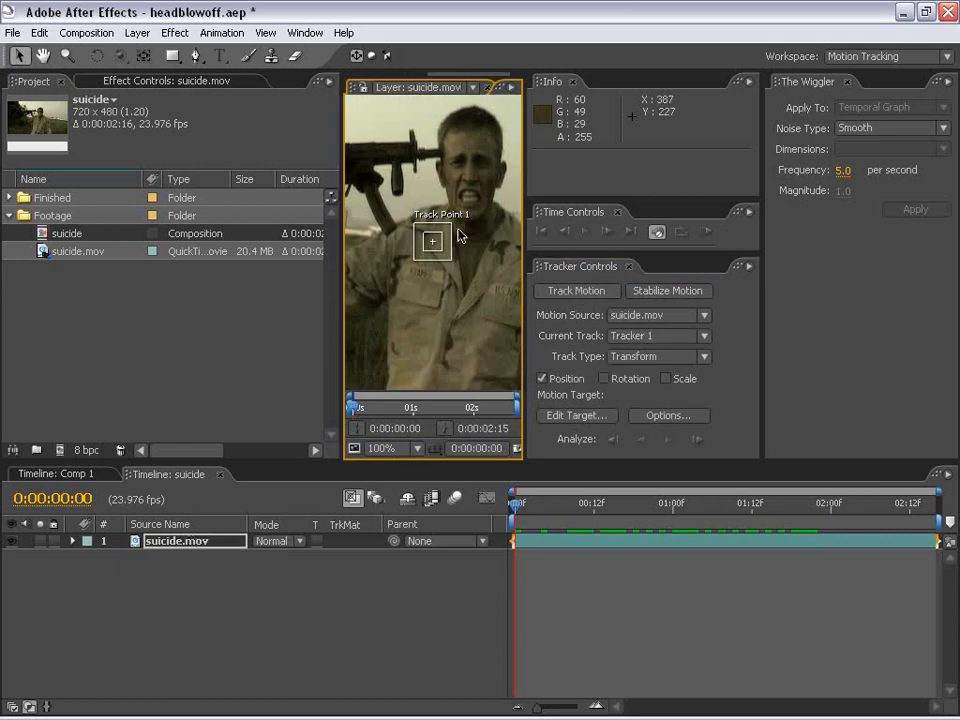
left_click(604, 378)
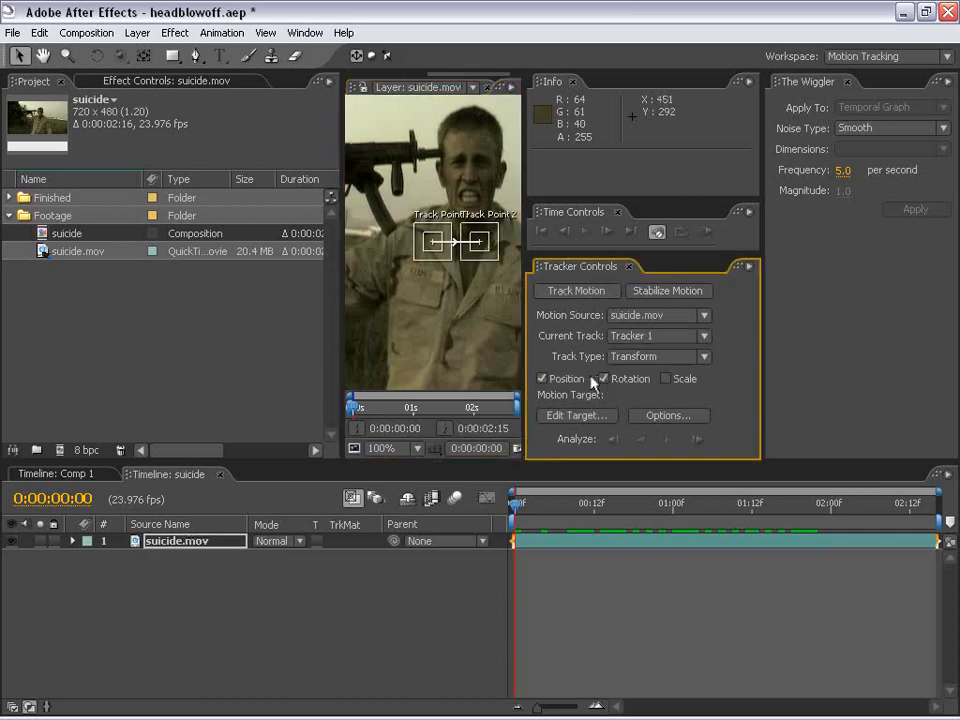
key("grave")
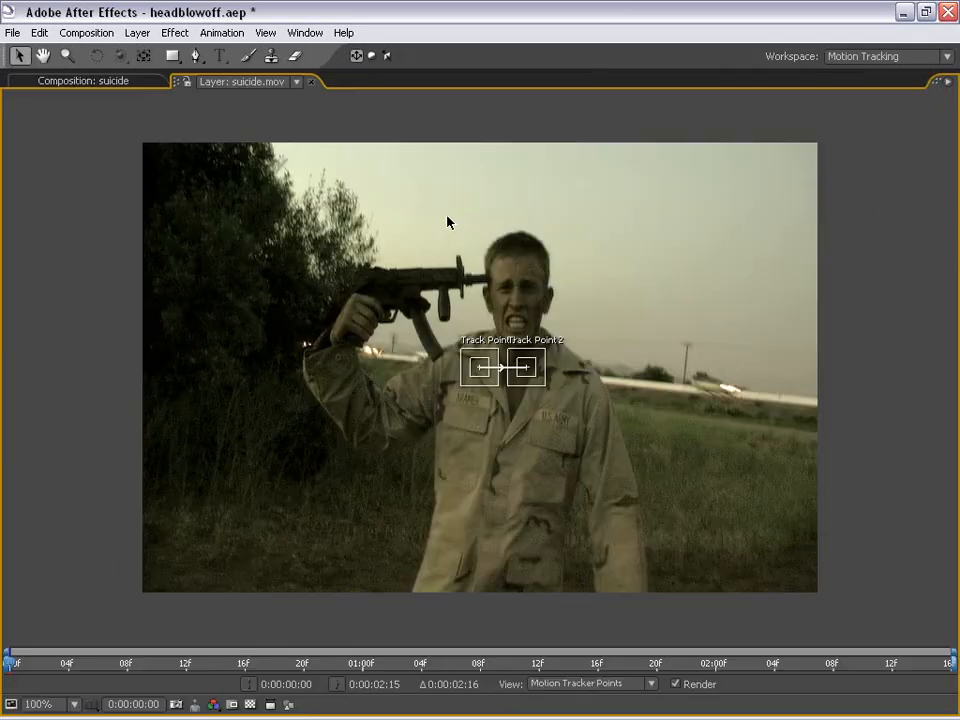
left_click_drag(591, 306, 576, 288)
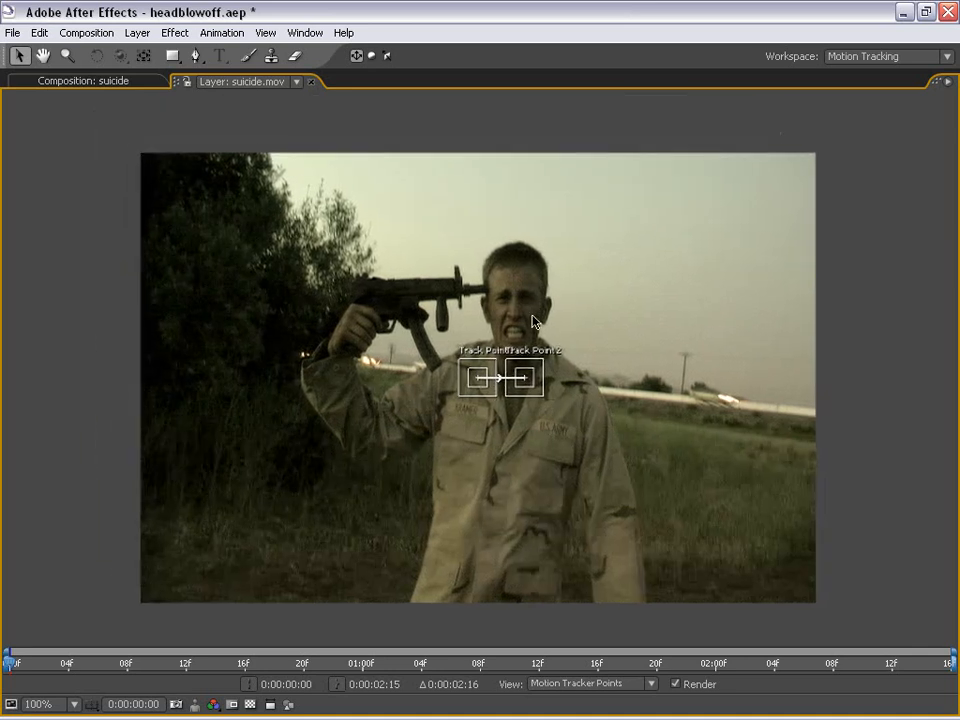
scroll(534, 321, "down", 3)
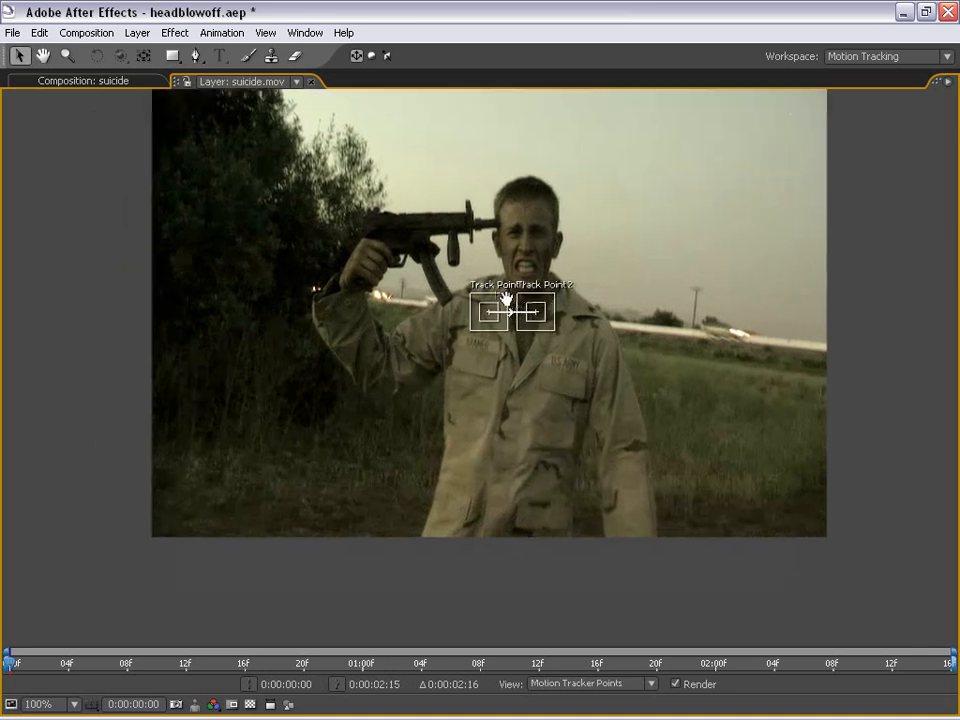
scroll(506, 300, "up", 3)
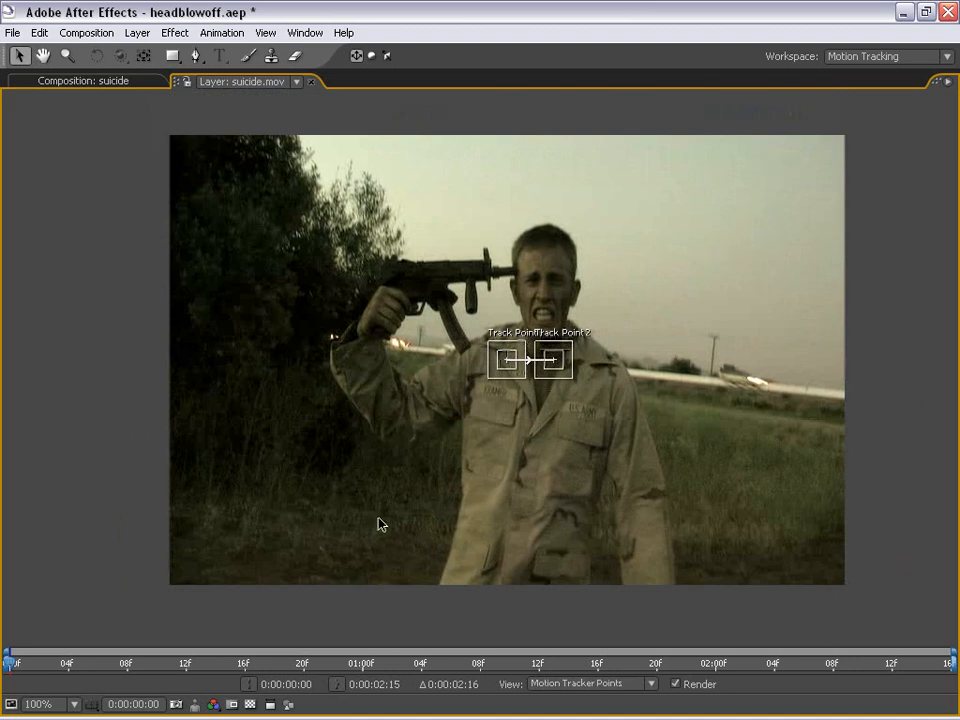
key("space")
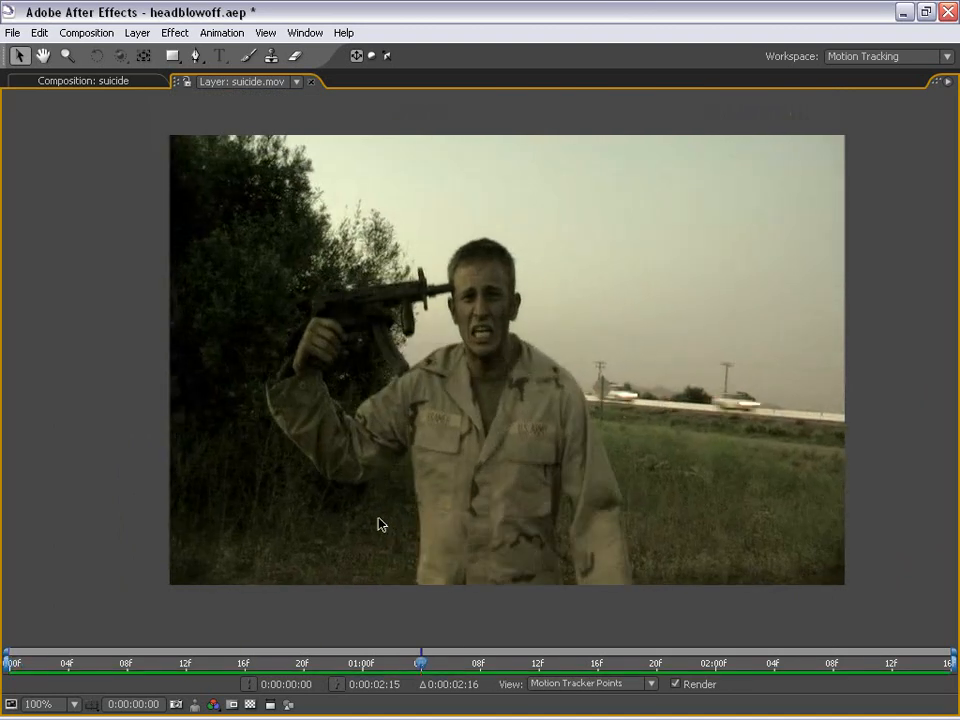
key("space")
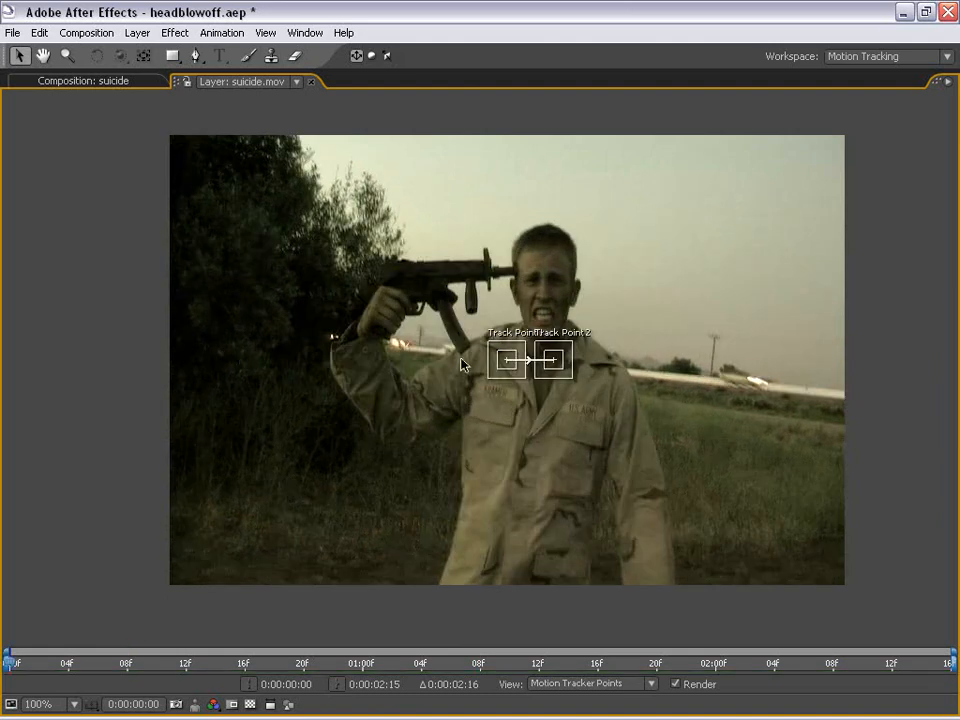
Place Track Point 1 on the dark foliage near the left edge of the footage at the first frame
left_click_drag(499, 365, 216, 364)
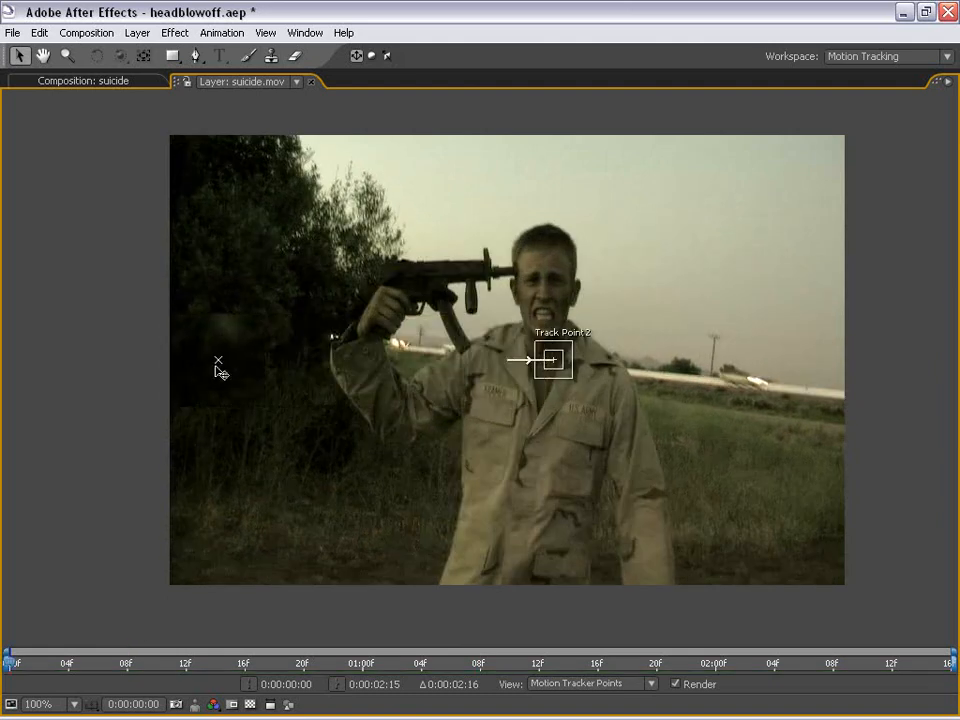
key("period")
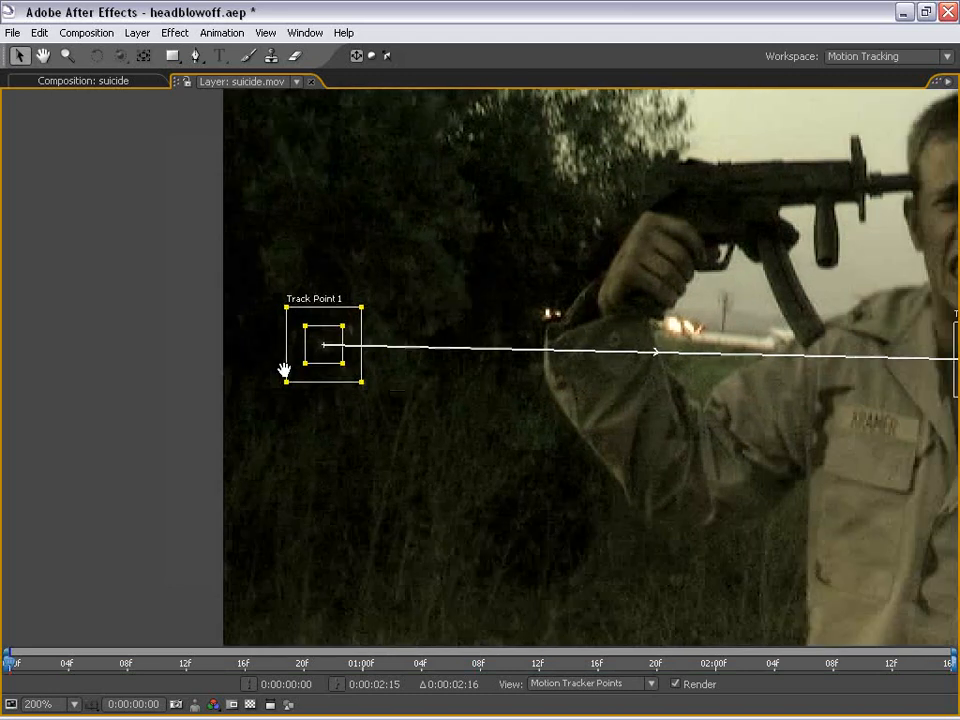
key("comma")
Place Track Point 2 on the utility pole at 0:00:01:05, widen the layer view in the workspace, and return to the first frame
left_click_drag(50, 668, 436, 684)
left_click_drag(490, 335, 462, 420)
scroll(703, 379, "up", 1)
scroll(462, 420, "down", 1)
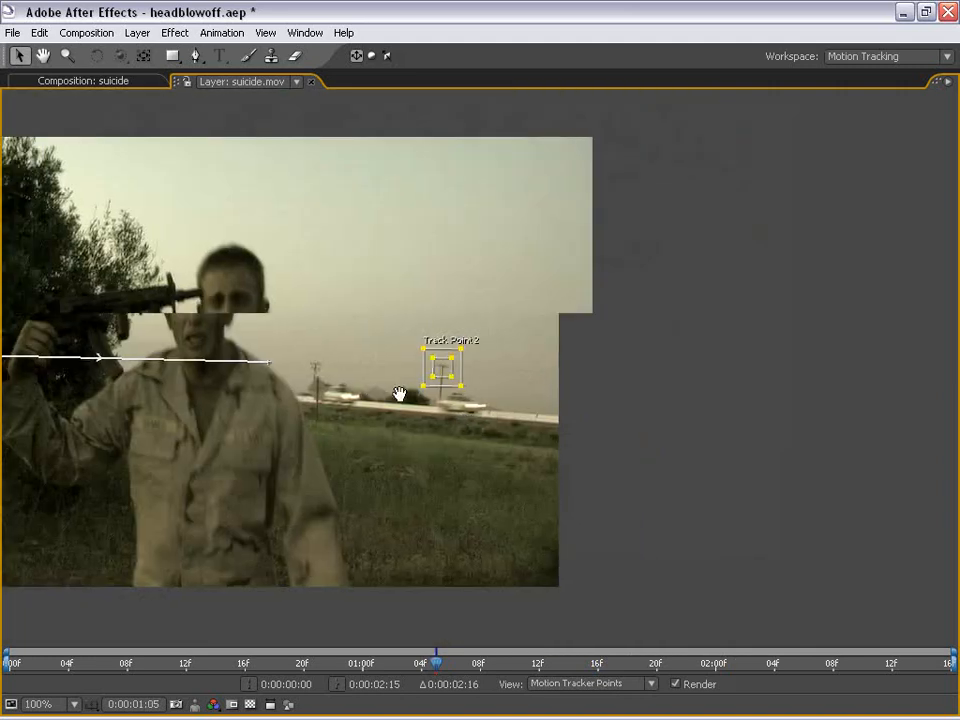
key("grave")
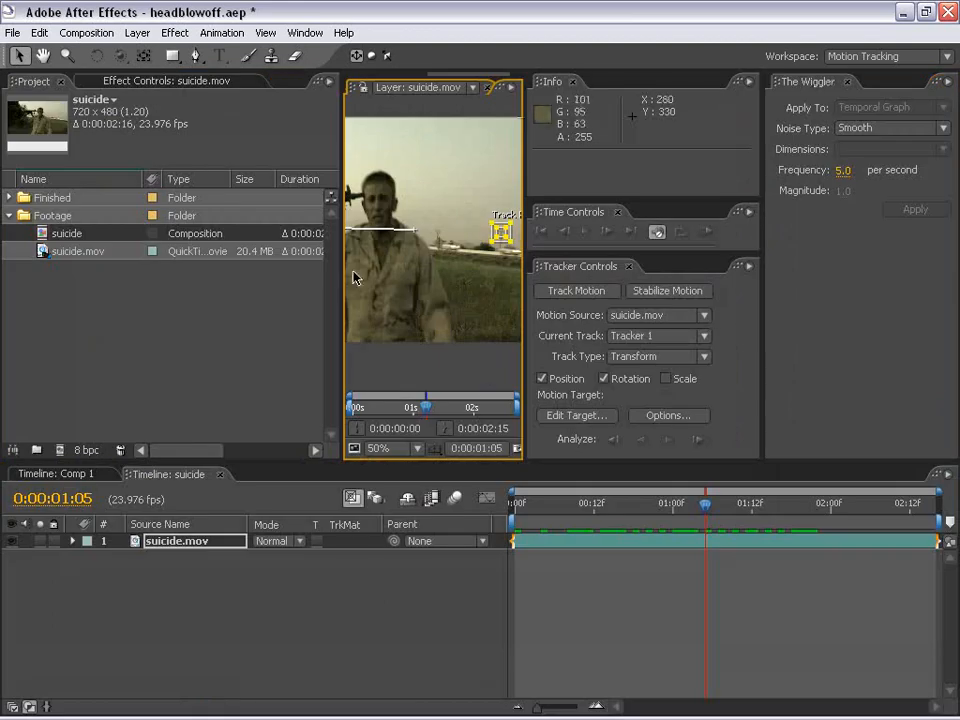
left_click_drag(343, 274, 87, 298)
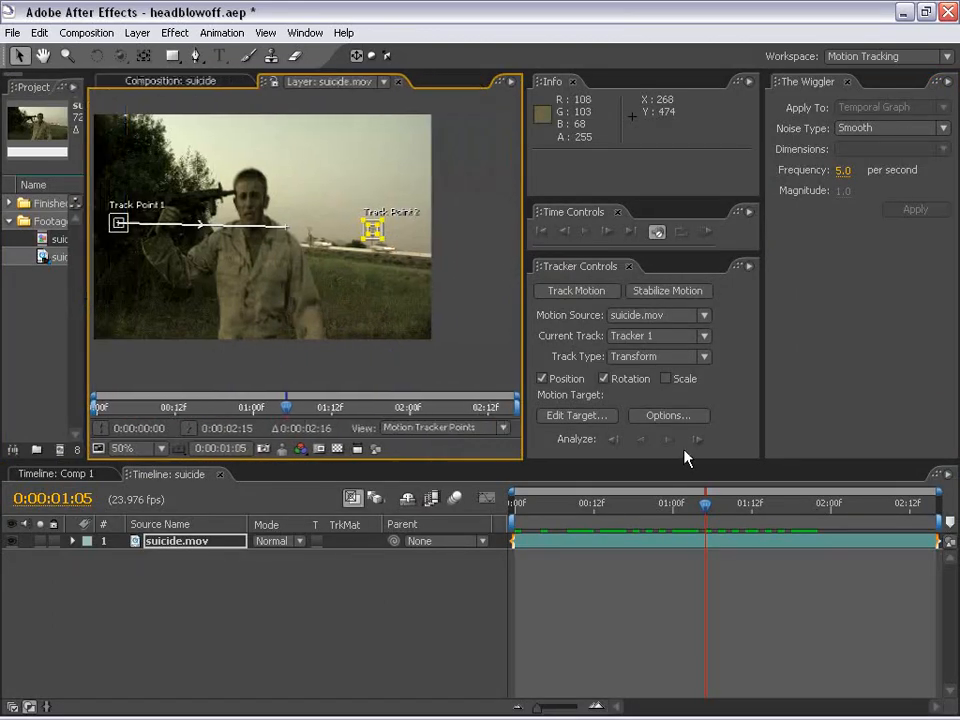
left_click_drag(678, 508, 516, 506)
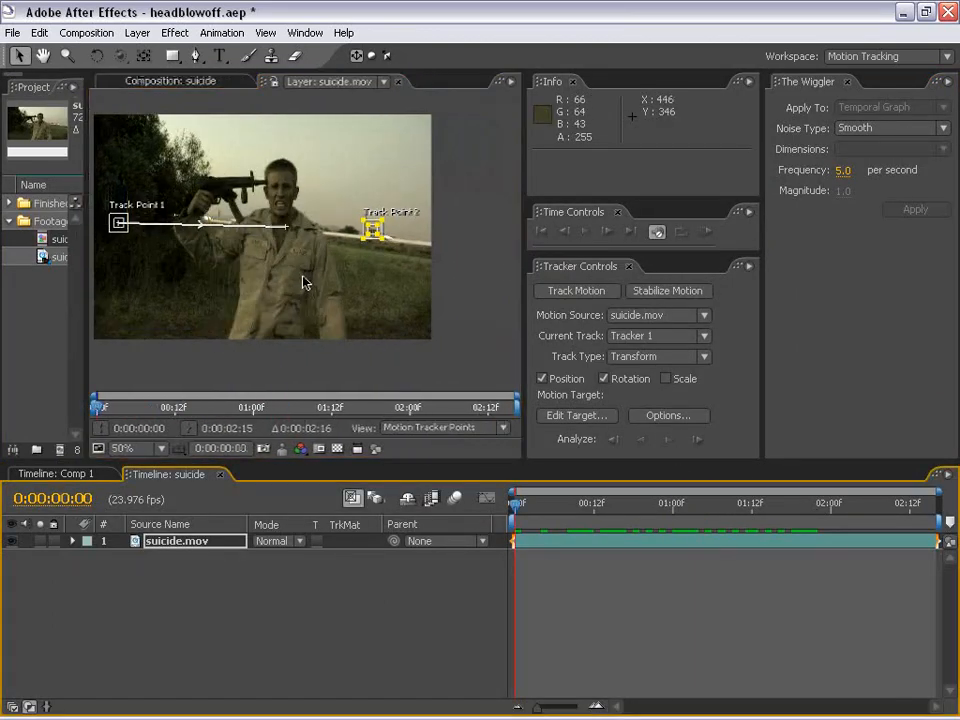
At the first frame, align Track Point 2 with the top of the utility pole and fine-tune Track Point 1 on the foliage
key("grave")
key("period")
scroll(529, 413, "down", 2)
left_click_drag(482, 332, 468, 300)
scroll(482, 326, "up", 2)
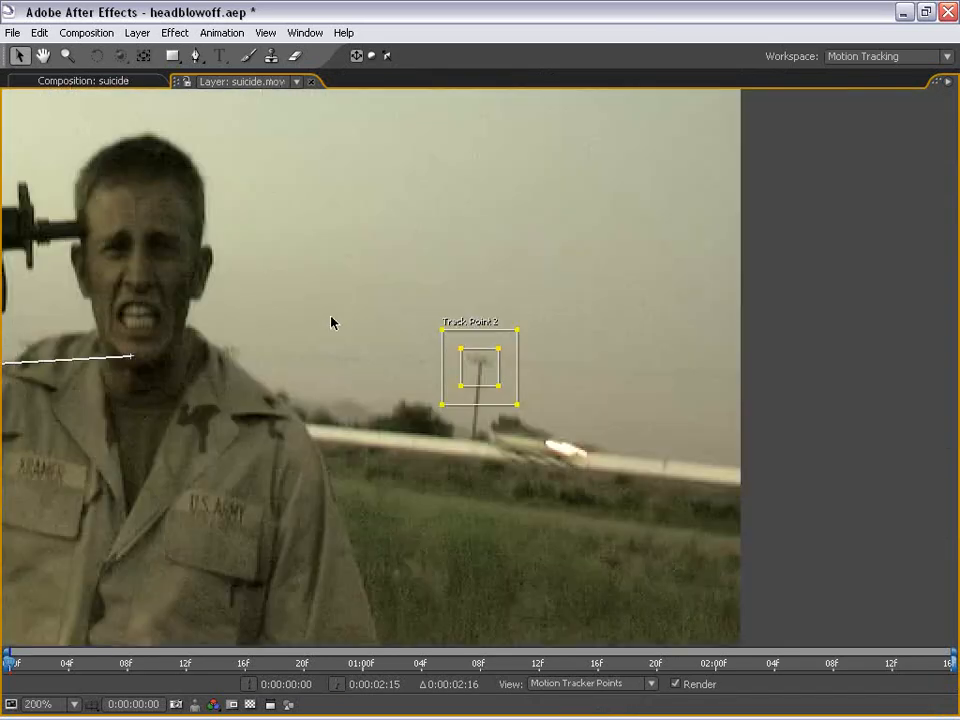
left_click_drag(152, 376, 294, 336)
mouse_move(230, 283)
left_mouse_down()
mouse_move(253, 304)
mouse_move(223, 285)
left_mouse_up()
key("comma")
key("grave")
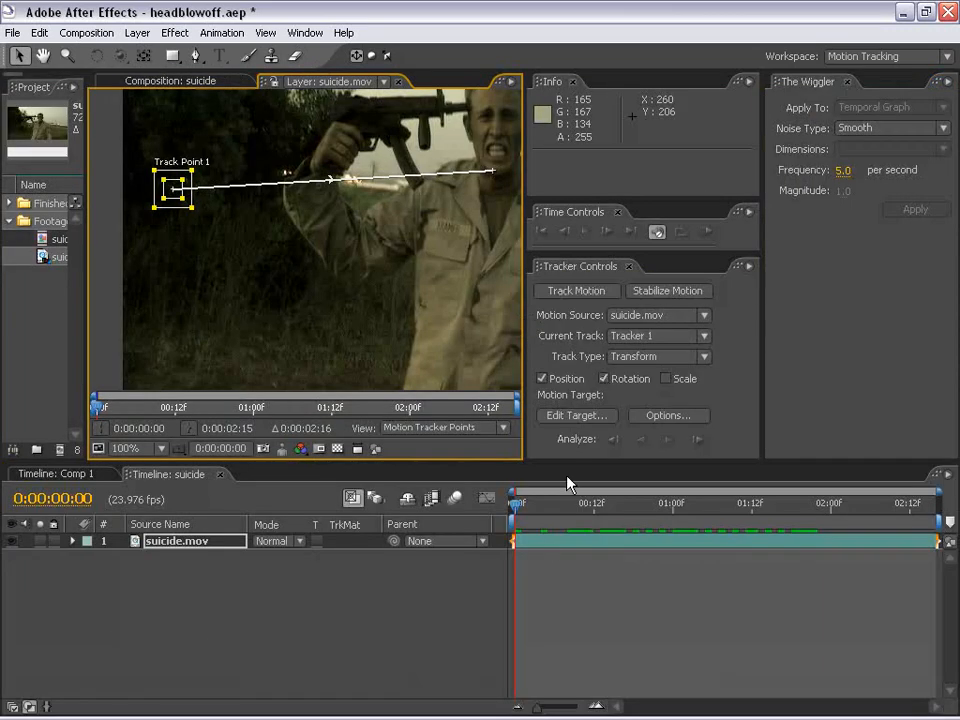
Analyze the track forward through the whole clip and inspect the tracking paths of both points
scroll(214, 253, "down", 2)
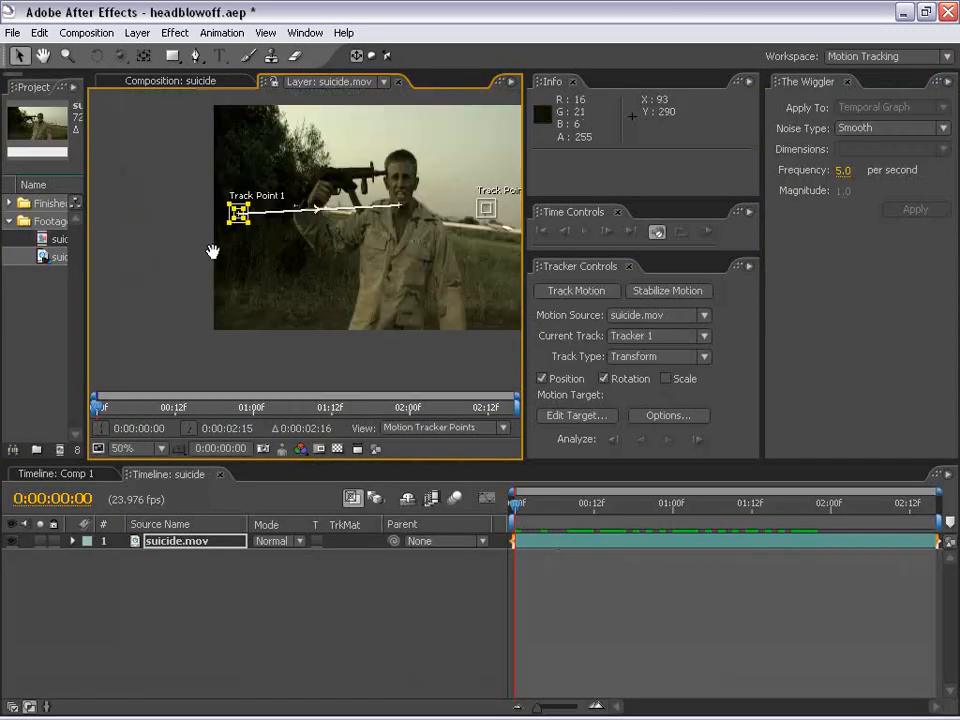
left_click(668, 440)
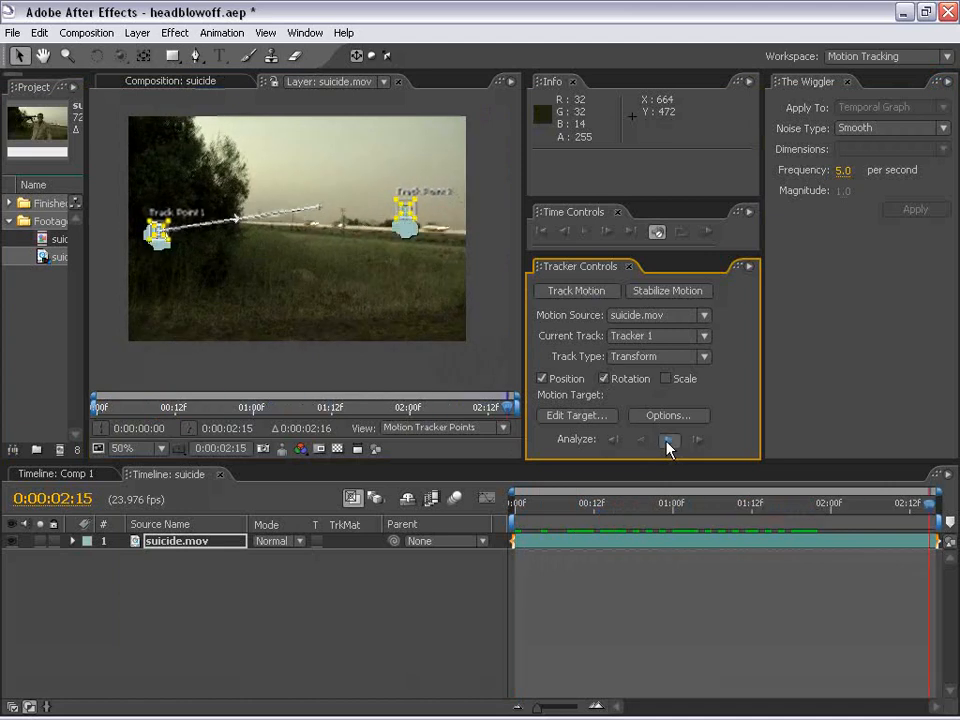
scroll(221, 272, "up", 2)
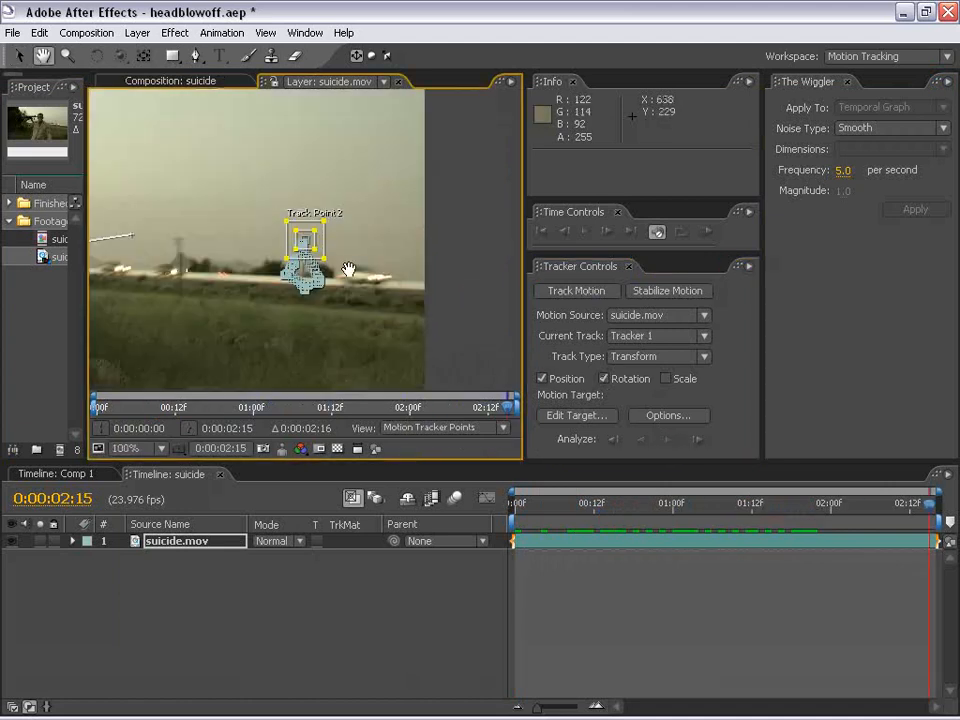
left_click_drag(347, 270, 446, 255)
scroll(317, 294, "down", 2)
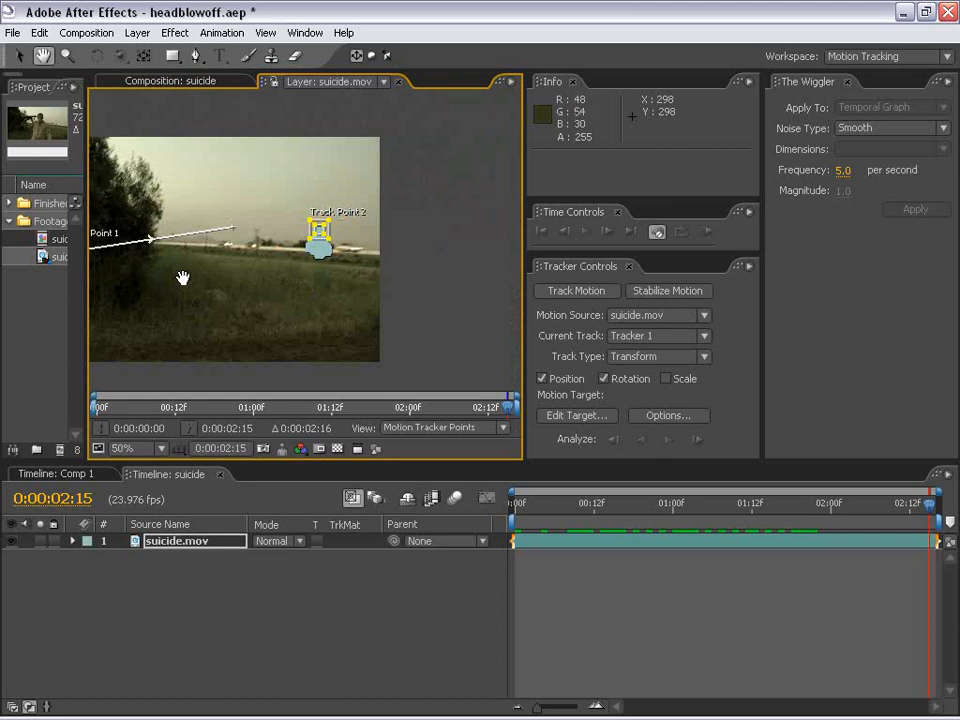
left_click_drag(184, 276, 285, 272)
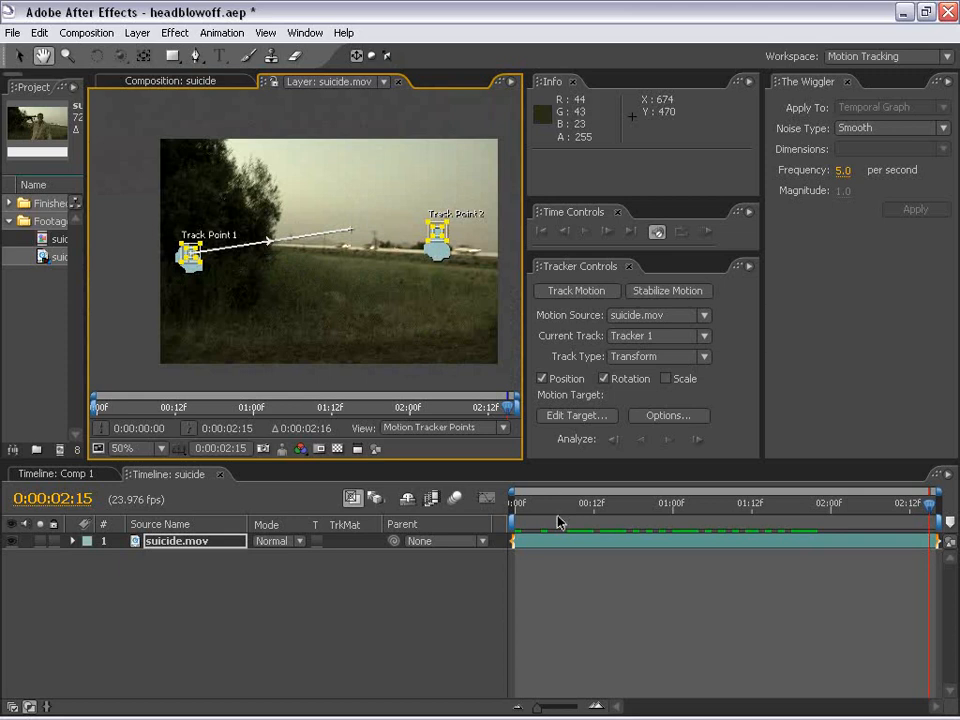
Create a null object layer and set it as the motion target of the suicide.mov tracker
left_click(137, 33)
mouse_move(330, 52)
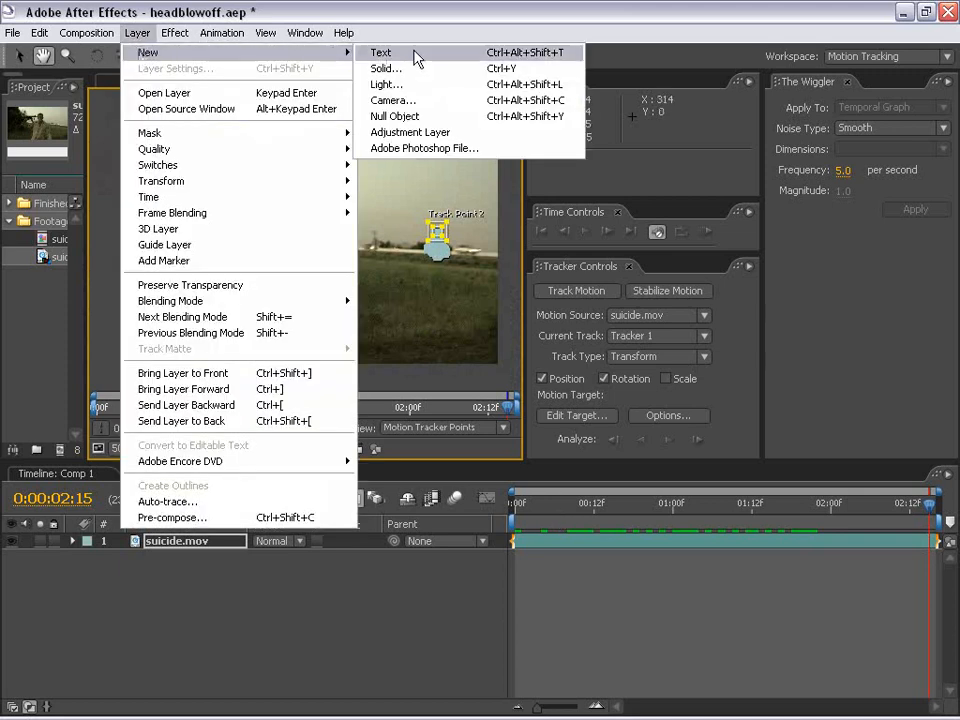
left_click(420, 116)
left_click(577, 415)
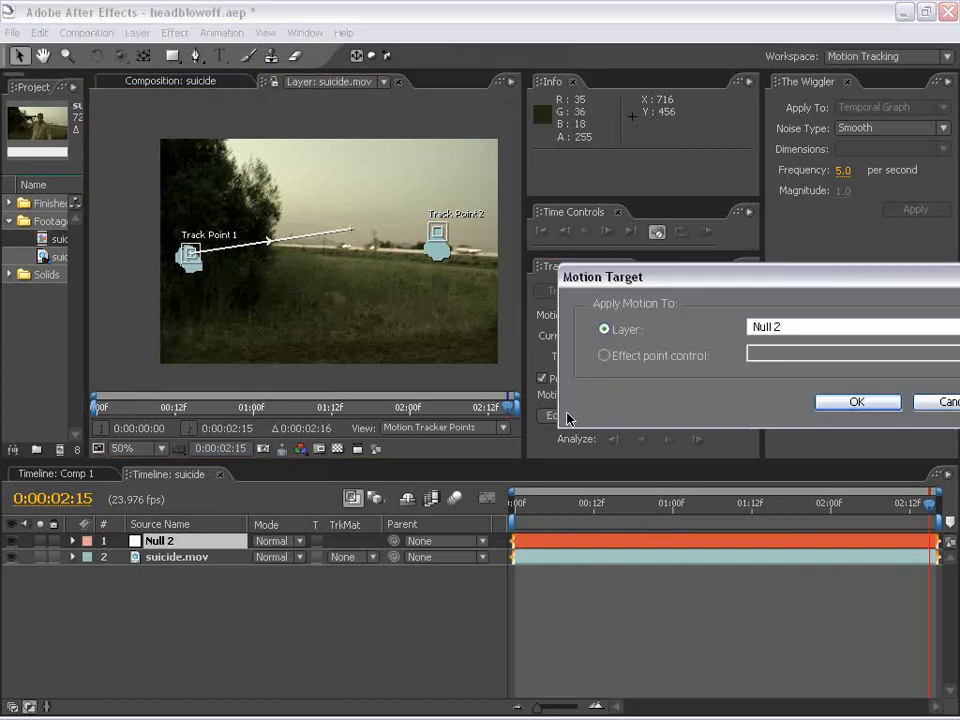
left_click_drag(804, 280, 484, 230)
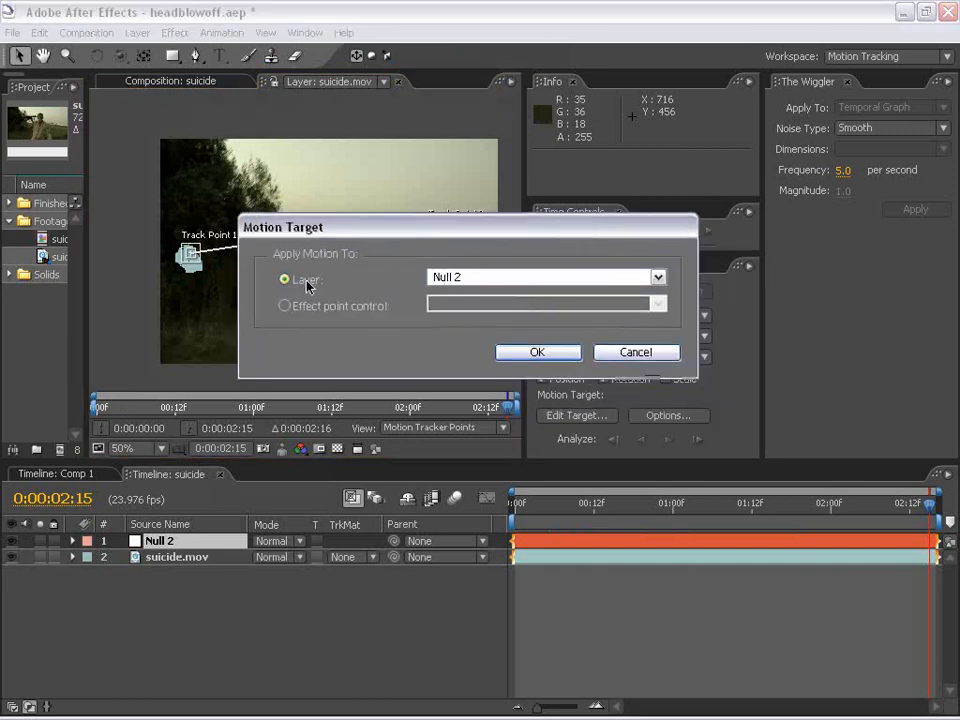
left_click(541, 355)
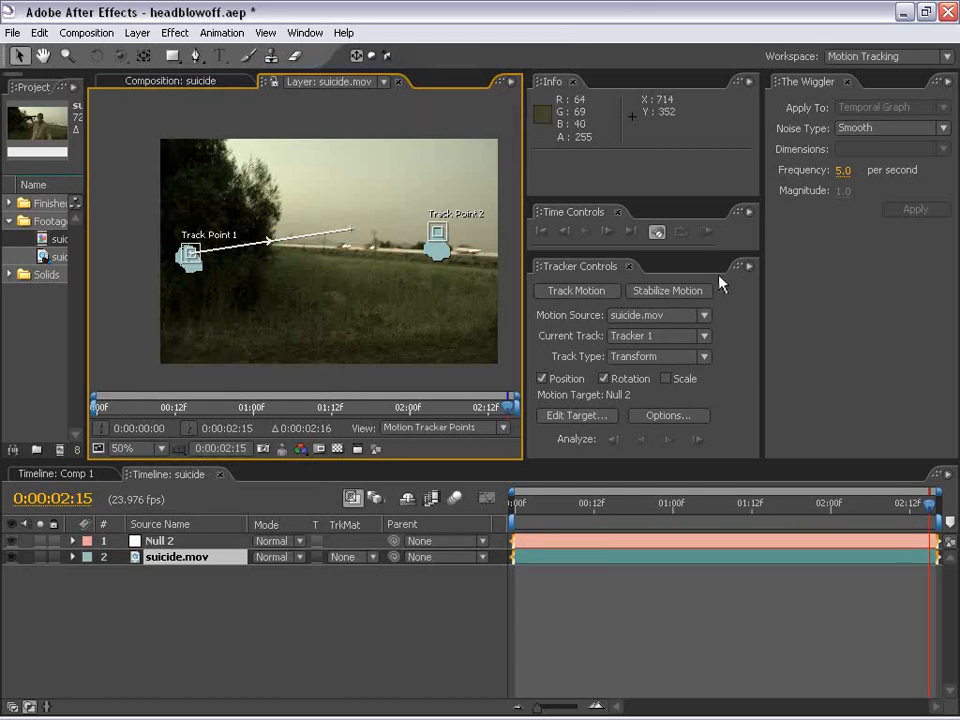
Apply the tracking data to the null in both X and Y dimensions
left_click_drag(702, 253, 691, 183)
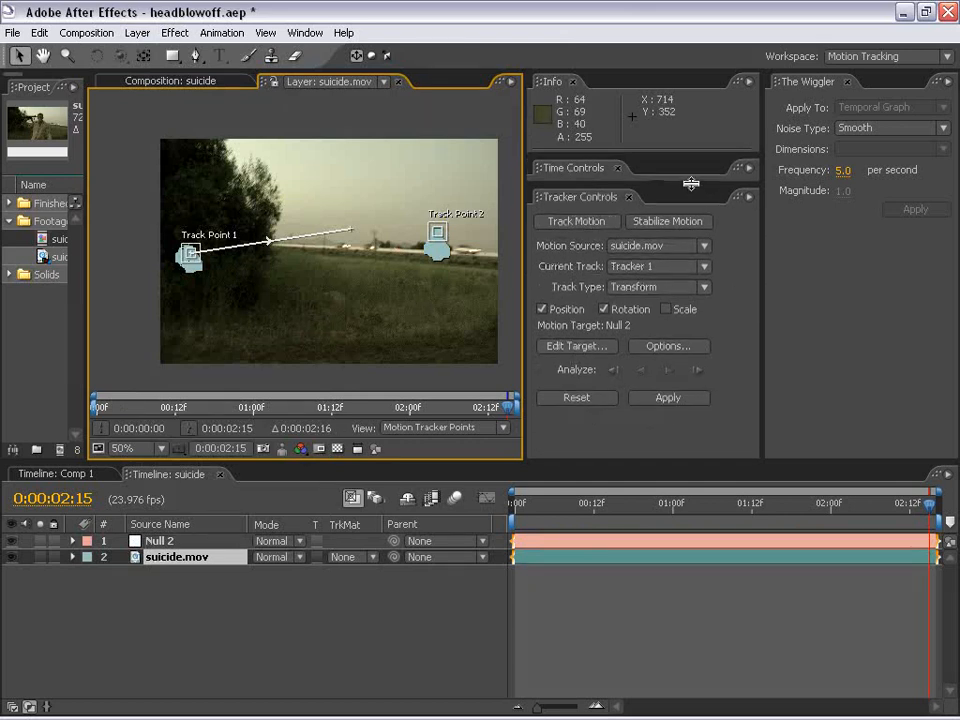
left_click(670, 400)
left_click_drag(737, 322, 460, 292)
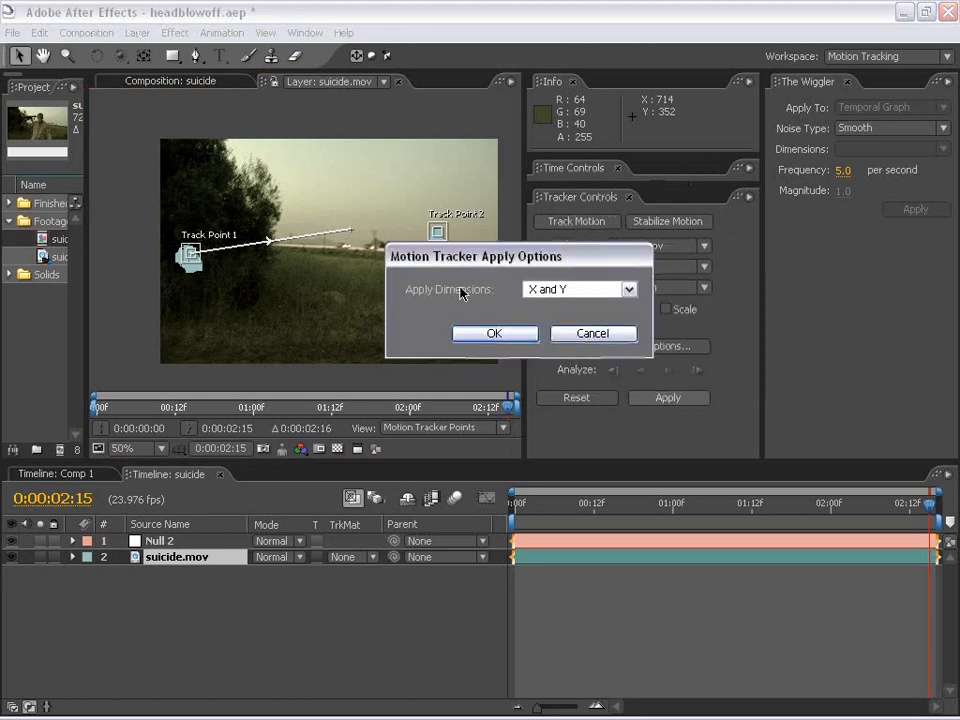
left_click(505, 337)
Scrub to 0:00:01:19 and examine how the null's outline follows the footage in the composition view
left_click_drag(538, 565, 715, 621)
left_click(718, 608)
left_click_drag(650, 508, 797, 525)
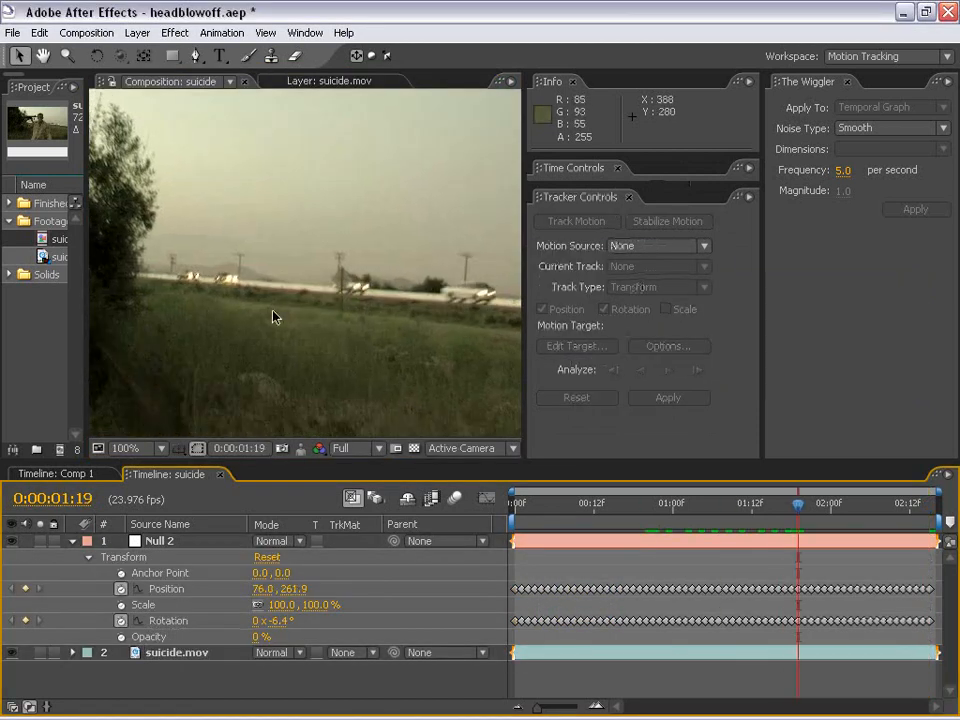
scroll(272, 317, "down", 1)
key("grave")
scroll(405, 310, "down", 1)
key("grave")
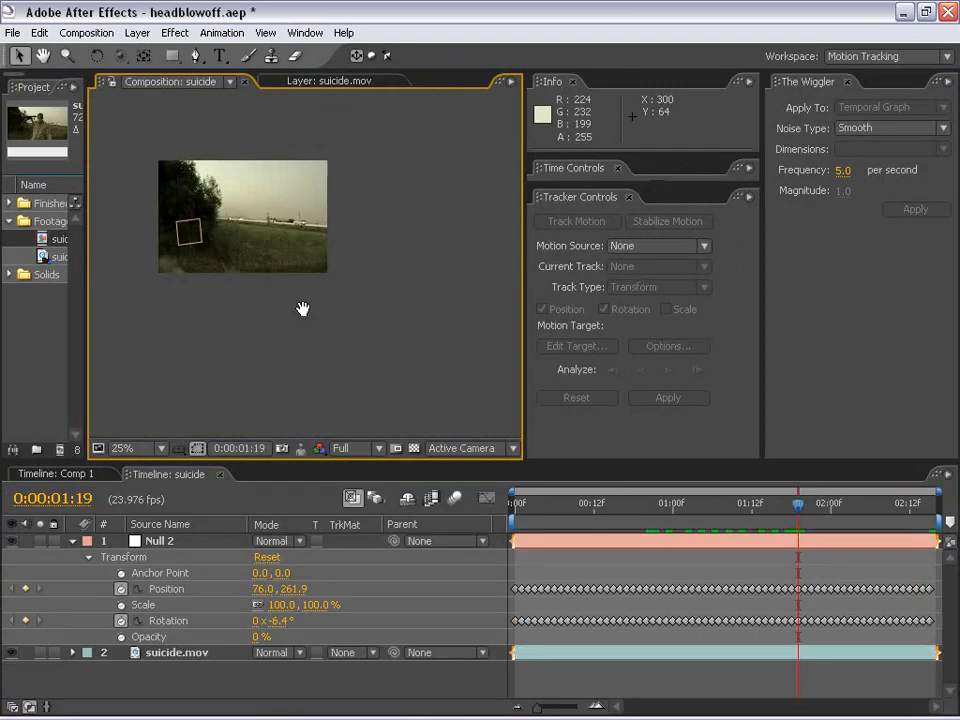
left_click_drag(302, 310, 377, 343)
scroll(377, 343, "up", 1)
Close the Tracker Controls, switch to the Standard workspace, and recentre the footage in the composition view
left_click(618, 196)
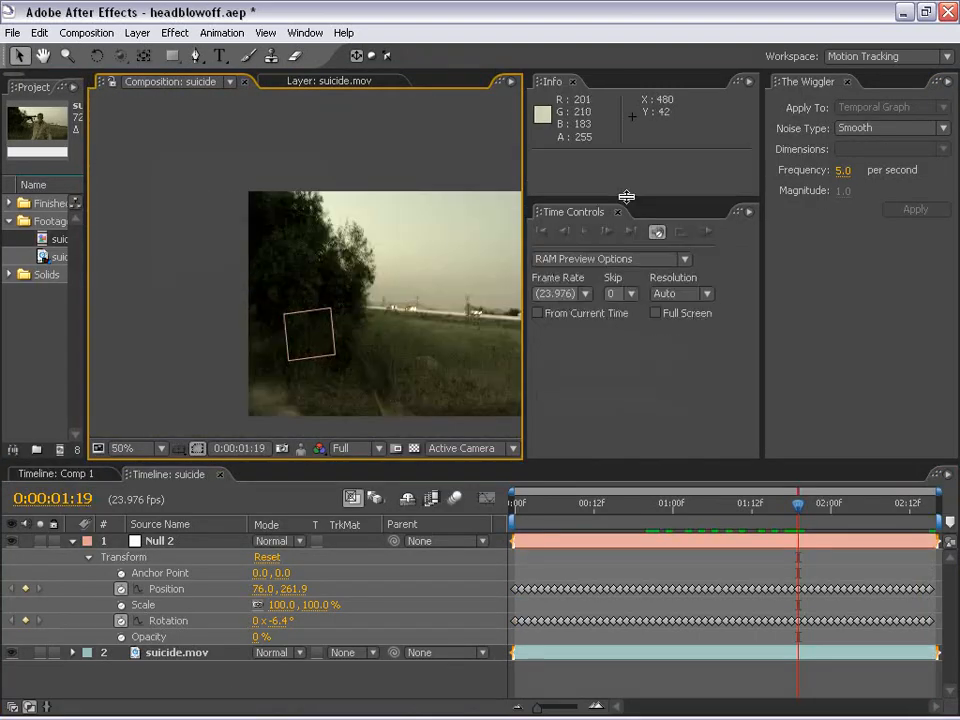
left_click(862, 57)
left_click(832, 167)
left_click_drag(733, 316, 673, 299)
scroll(520, 253, "up", 1)
left_click_drag(341, 235, 144, 245)
scroll(456, 274, "down", 1)
left_click_drag(456, 274, 370, 250)
Examine the null's attachment to the background and the man's position frame by frame between 0:00:00:22 and 0:00:01:02
left_click(686, 540)
key("Page_Up")
key("Page_Up")
key("Page_Up")
key("Page_Up")
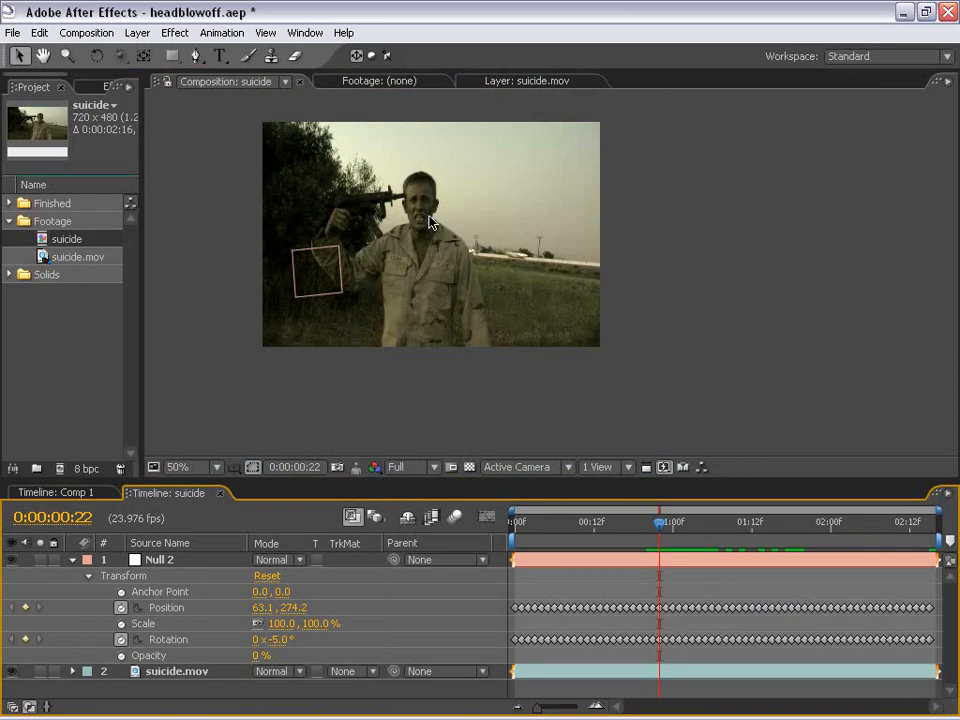
key("space")
left_click_drag(437, 250, 439, 274)
scroll(445, 300, "up", 1)
key("Page_Down")
key("Page_Down")
key("Page_Down")
key("Page_Down")
key("grave")
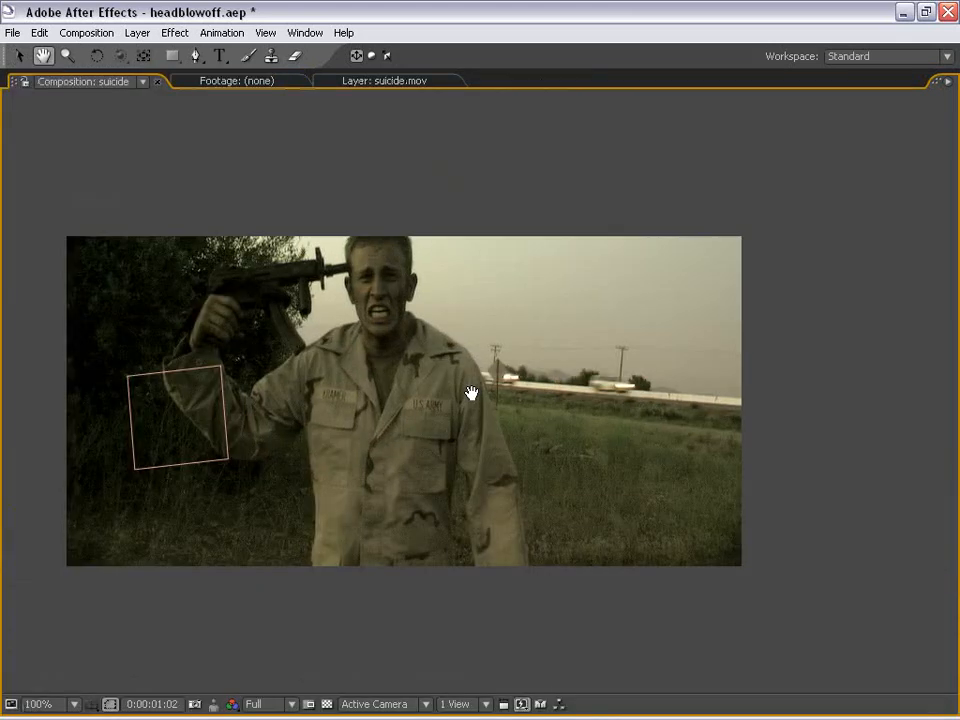
scroll(471, 394, "down", 1)
key("grave")
left_click_drag(545, 320, 465, 334)
Duplicate the suicide.mov layer and freeze the upper copy on the empty background frame at 0:00:01:22
left_click_drag(685, 522, 810, 524)
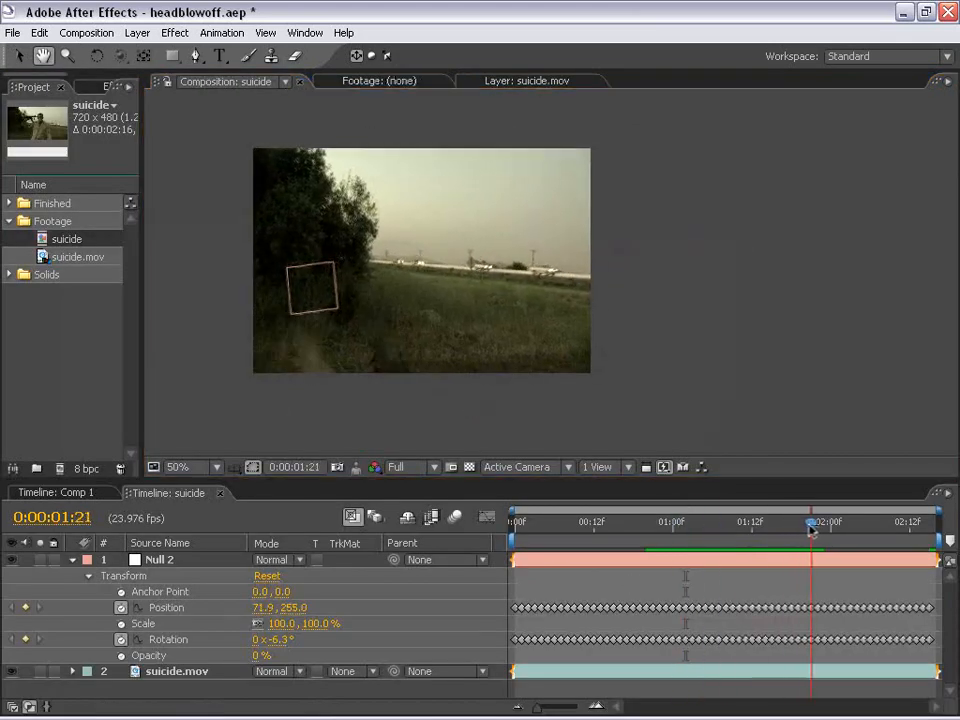
left_click_drag(530, 367, 525, 347)
key("slash")
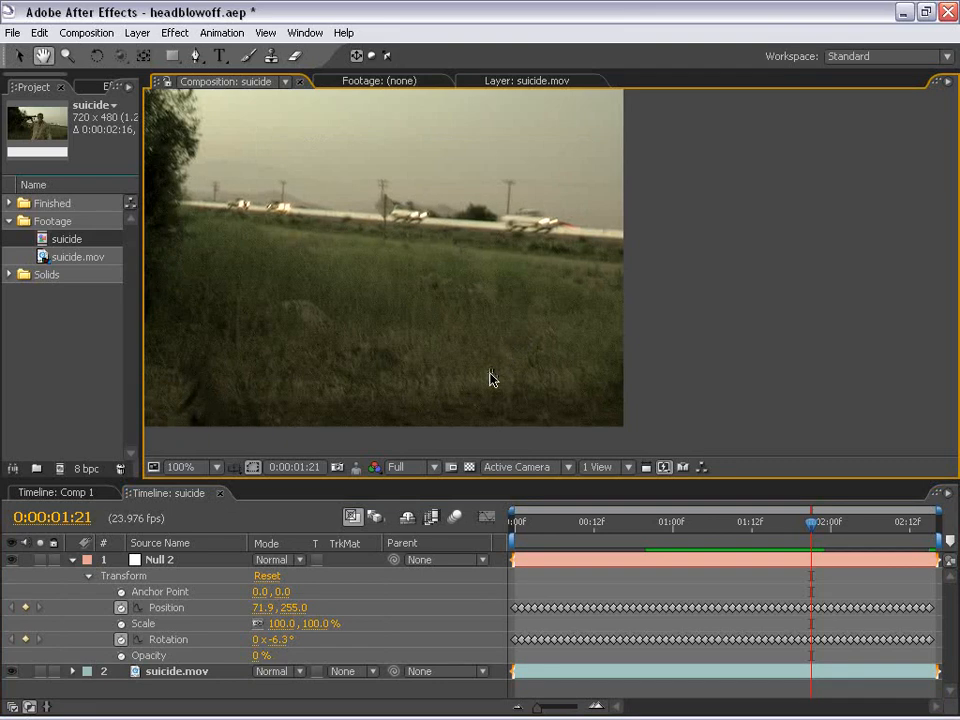
key("Page_Down")
scroll(436, 262, "down", 2)
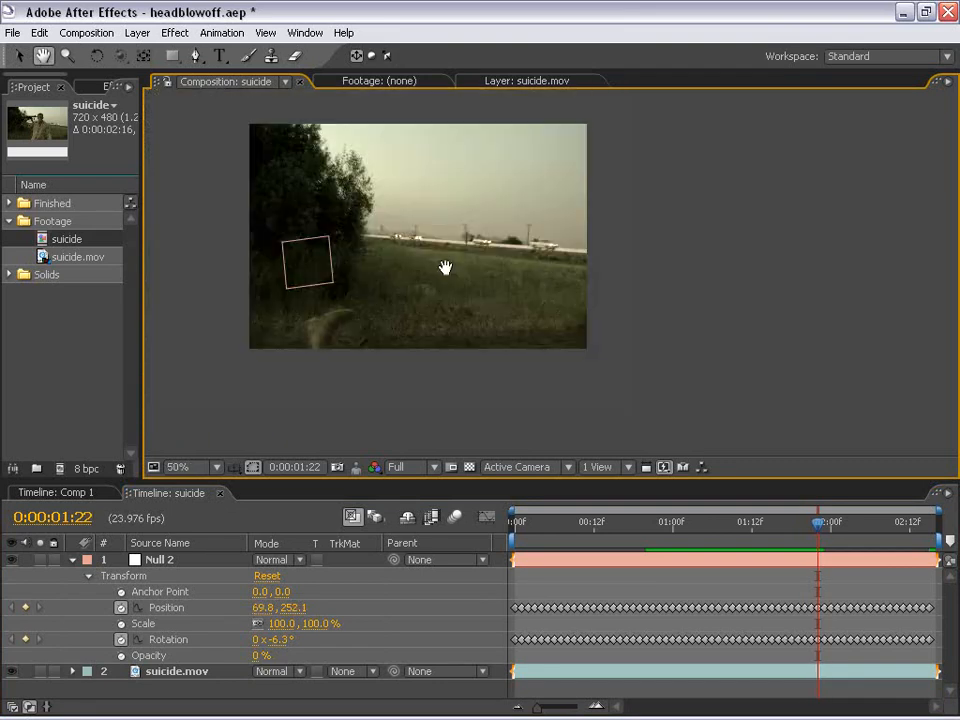
left_click(72, 561)
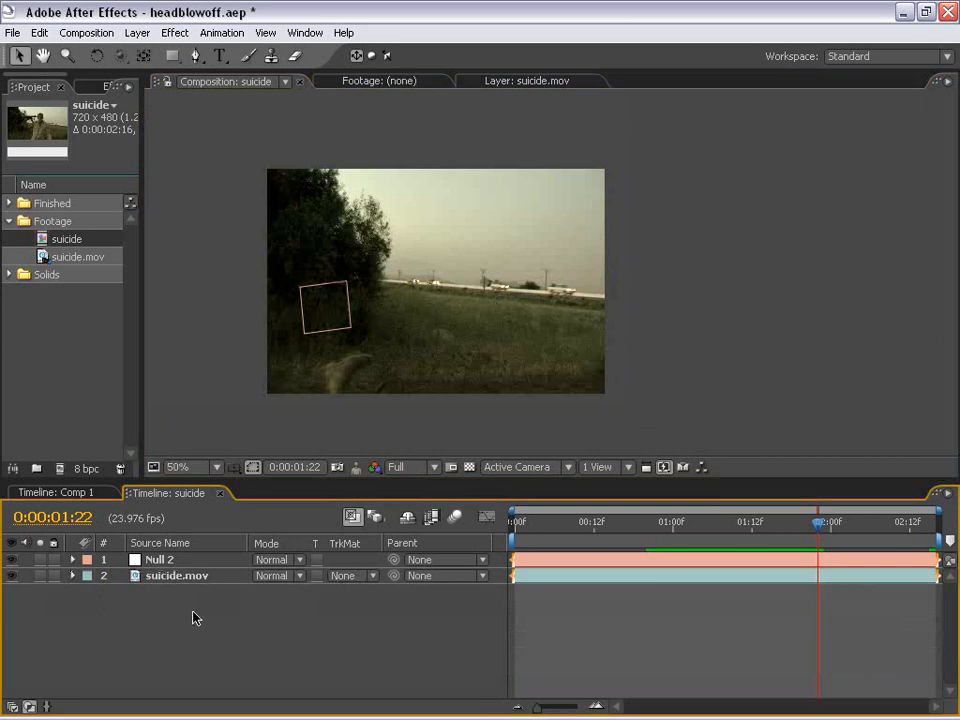
left_click(589, 577)
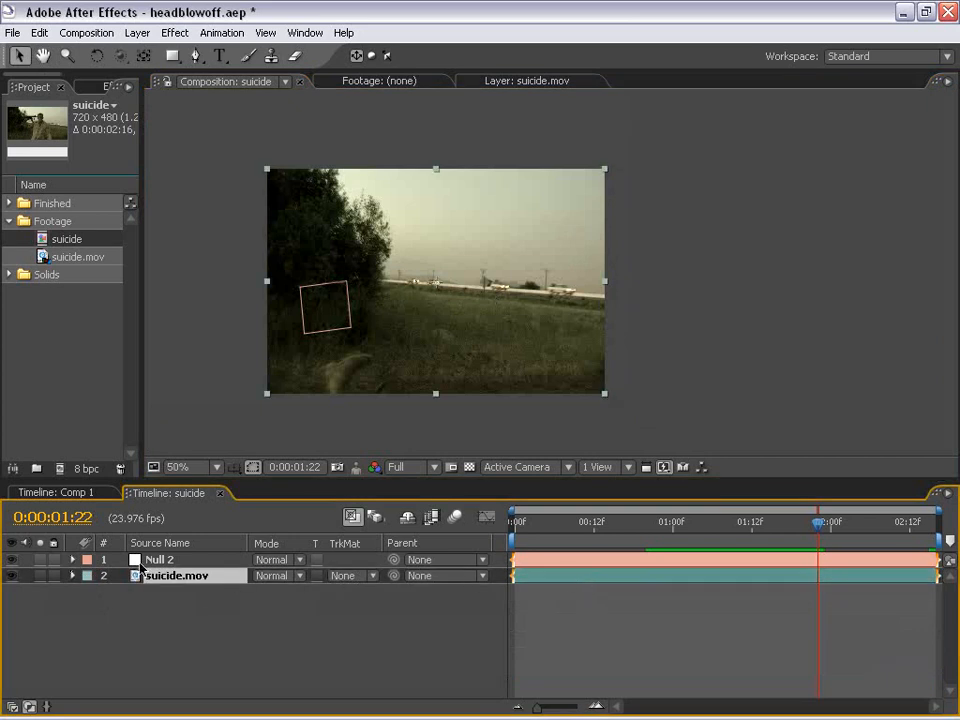
key("ctrl+d")
right_click(761, 580)
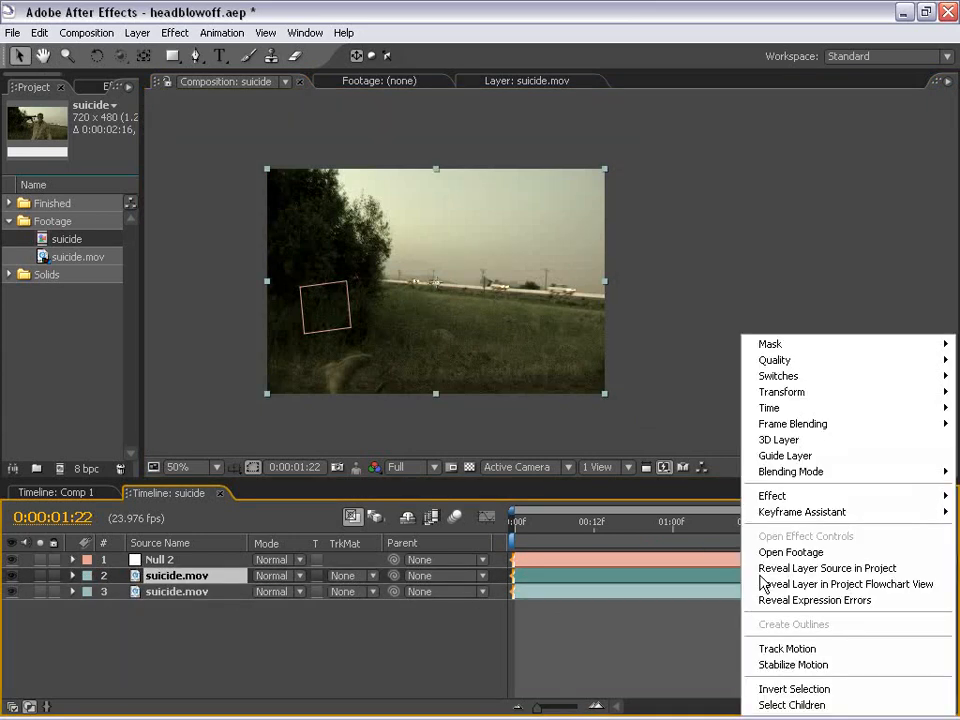
mouse_move(783, 413)
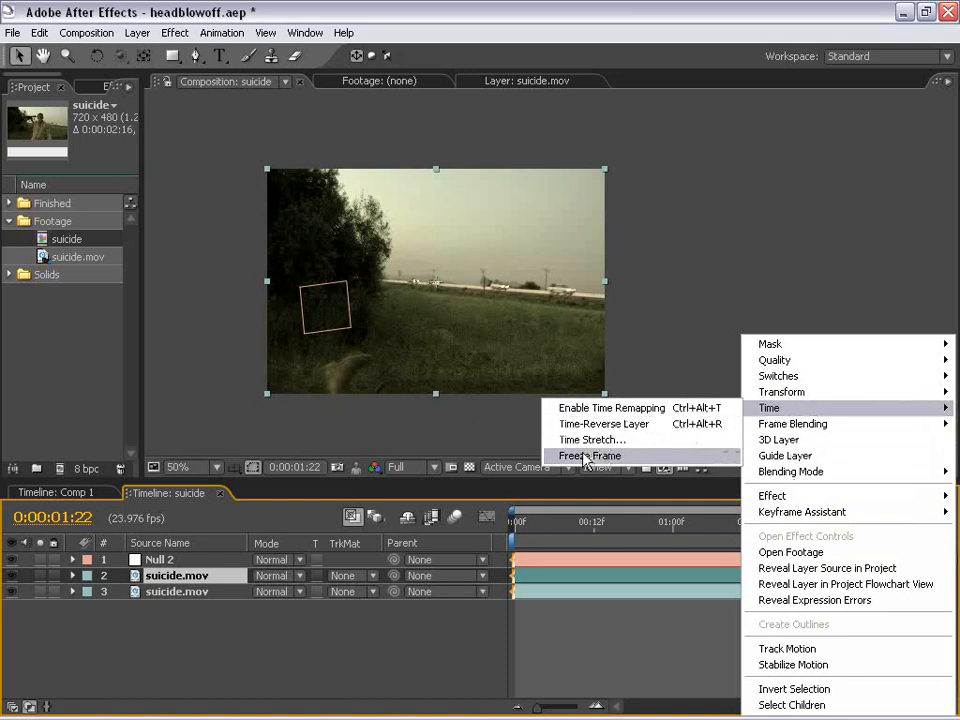
left_click(621, 456)
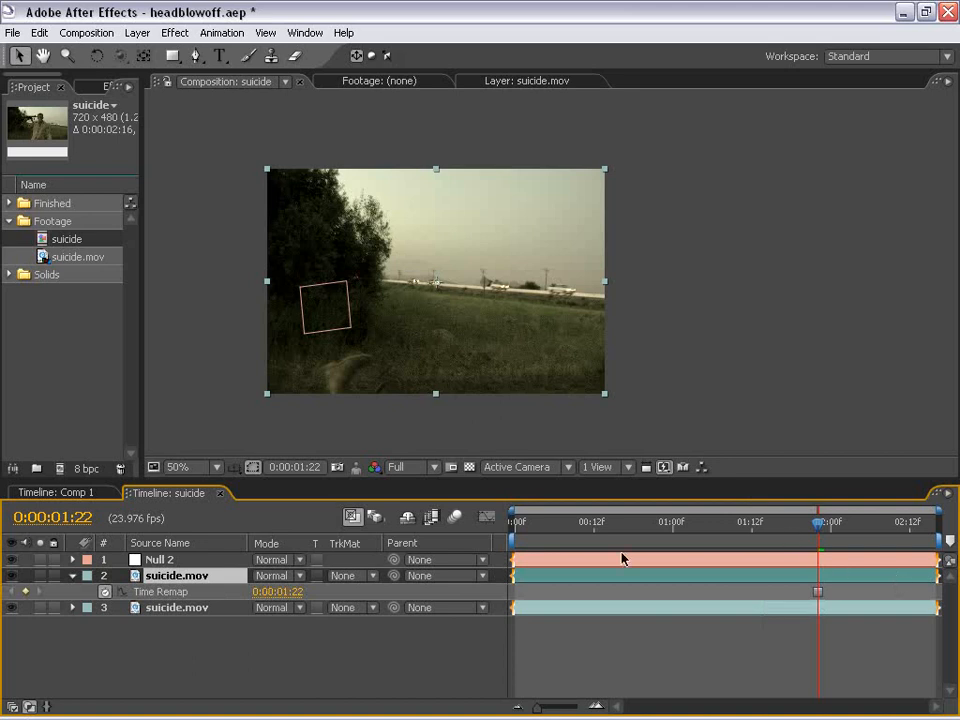
Set the opacity of the frozen suicide.mov layer to 50%
key("t")
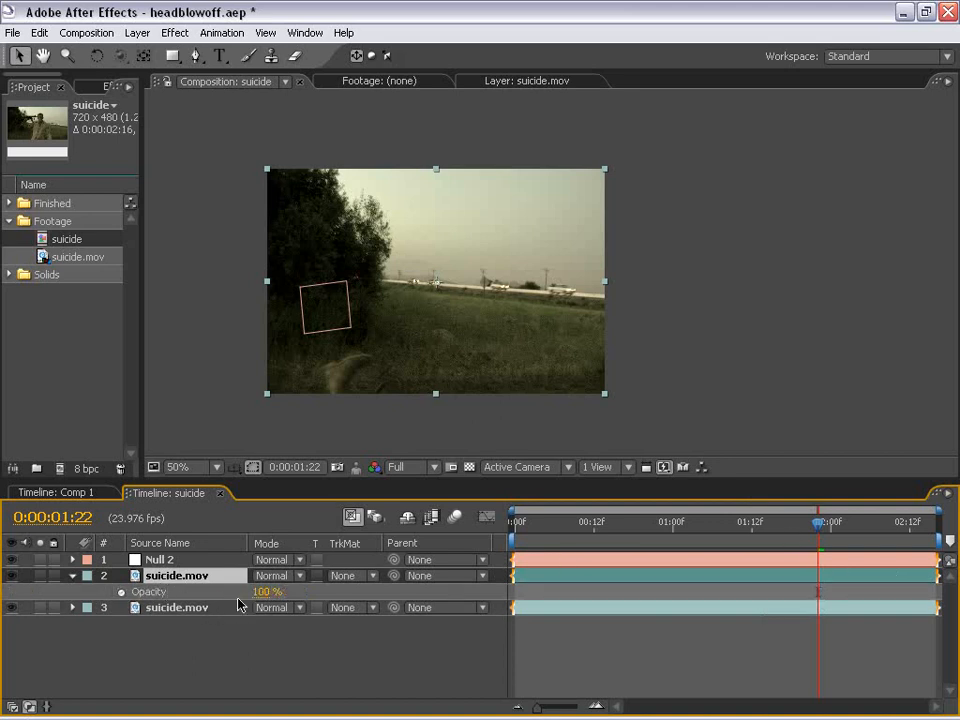
key("alt+shift+t")
left_click(256, 591)
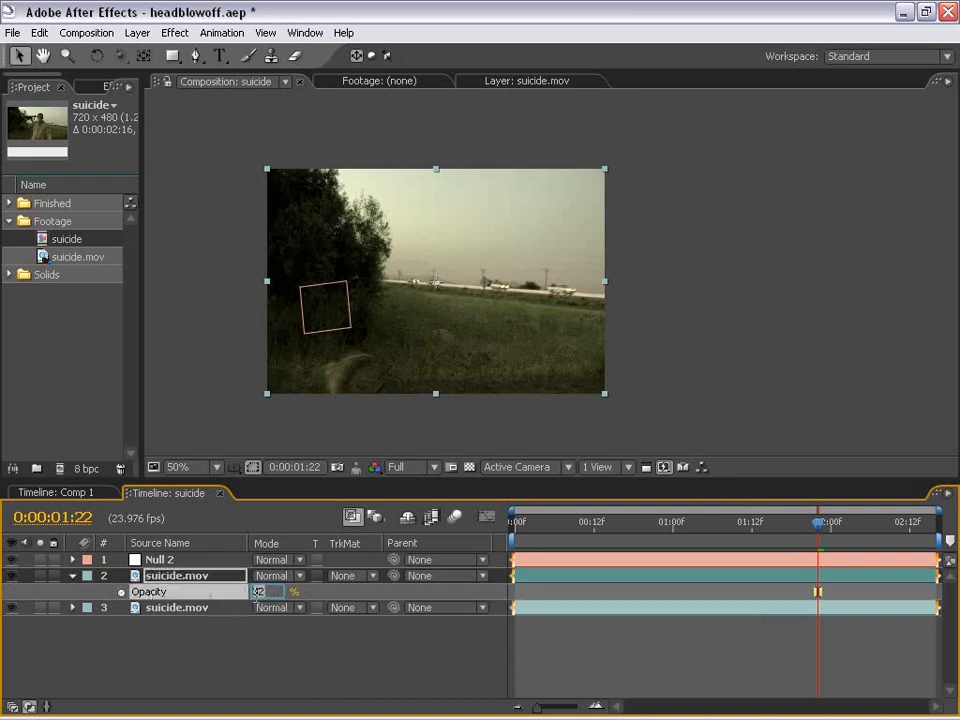
type("50")
key("Return")
Trim the frozen suicide.mov layer so that it starts at 0:00:01:06
left_click(779, 524)
left_click_drag(779, 524, 713, 525)
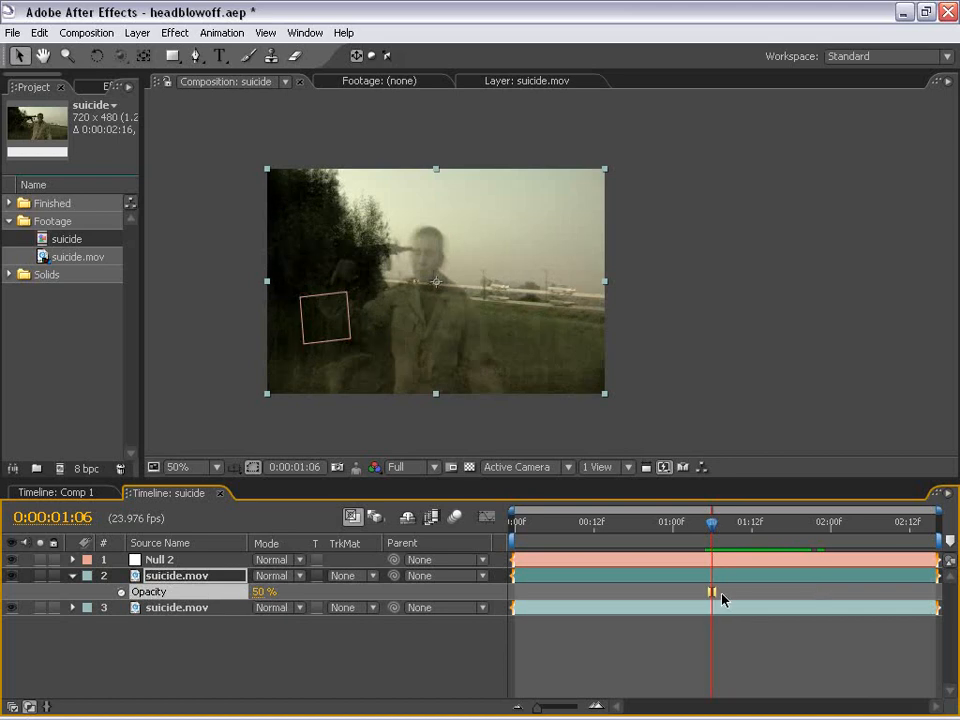
key("alt+bracketleft")
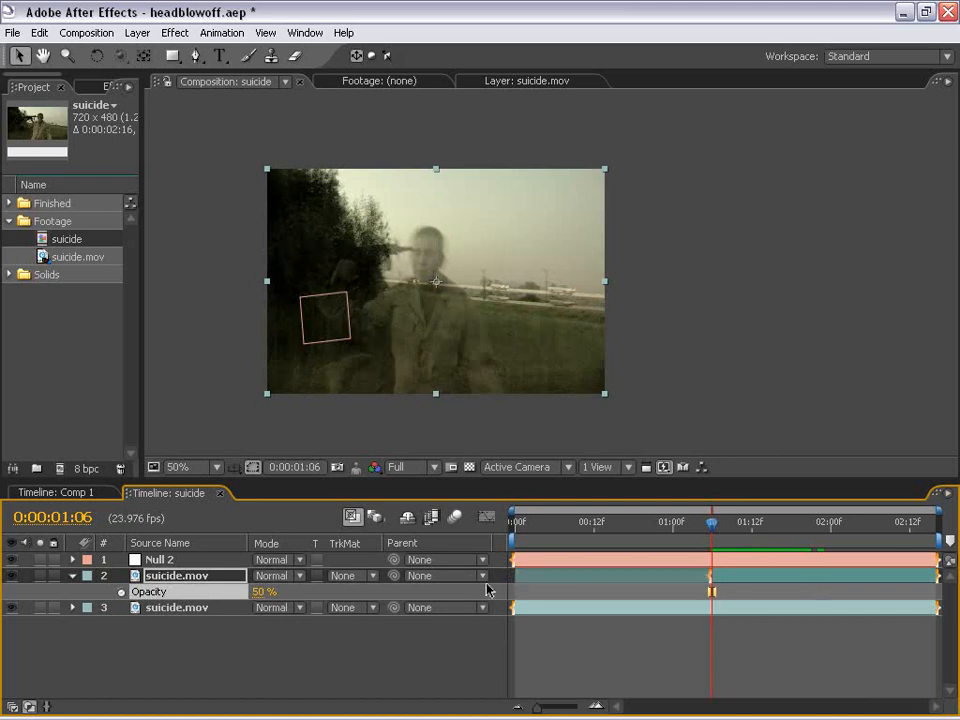
key("alt+bracketleft")
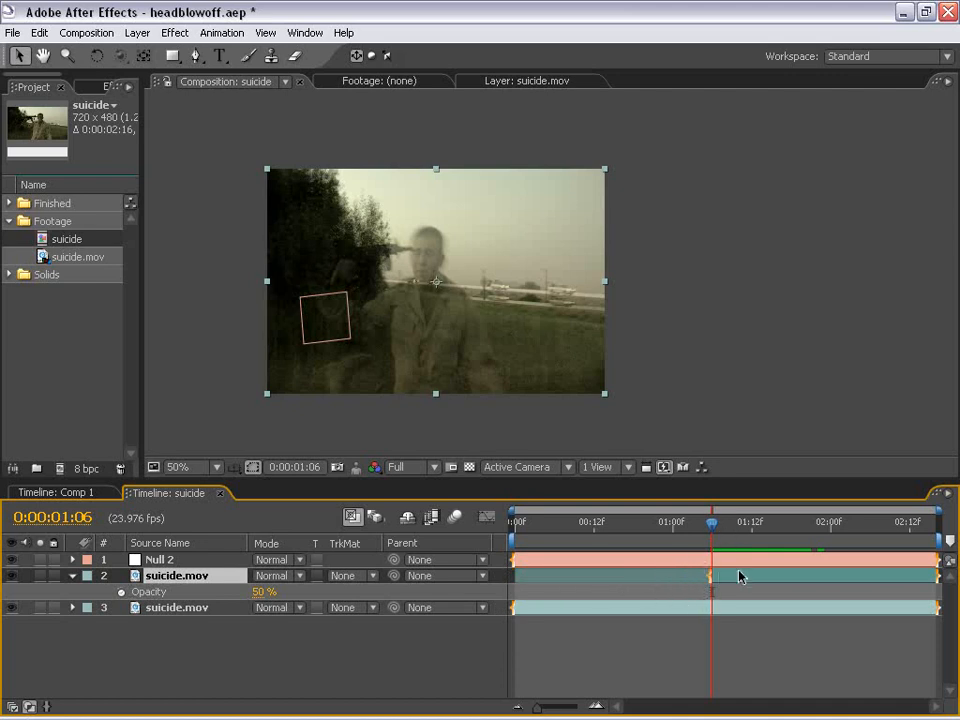
Return to the freeze keyframe at 0:00:01:22 with the frozen layer's keyframed properties revealed
mouse_move(816, 523)
left_mouse_down()
mouse_move(758, 534)
mouse_move(822, 532)
left_mouse_up()
key("u")
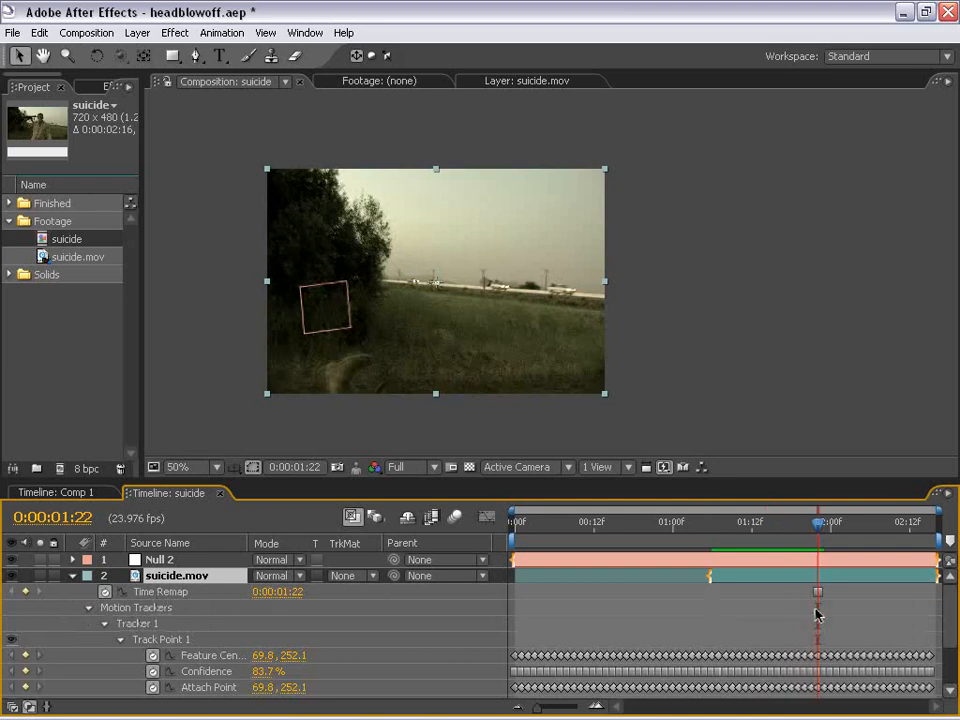
key("=")
key("=")
key("=")
key("-")
key("-")
key("-")
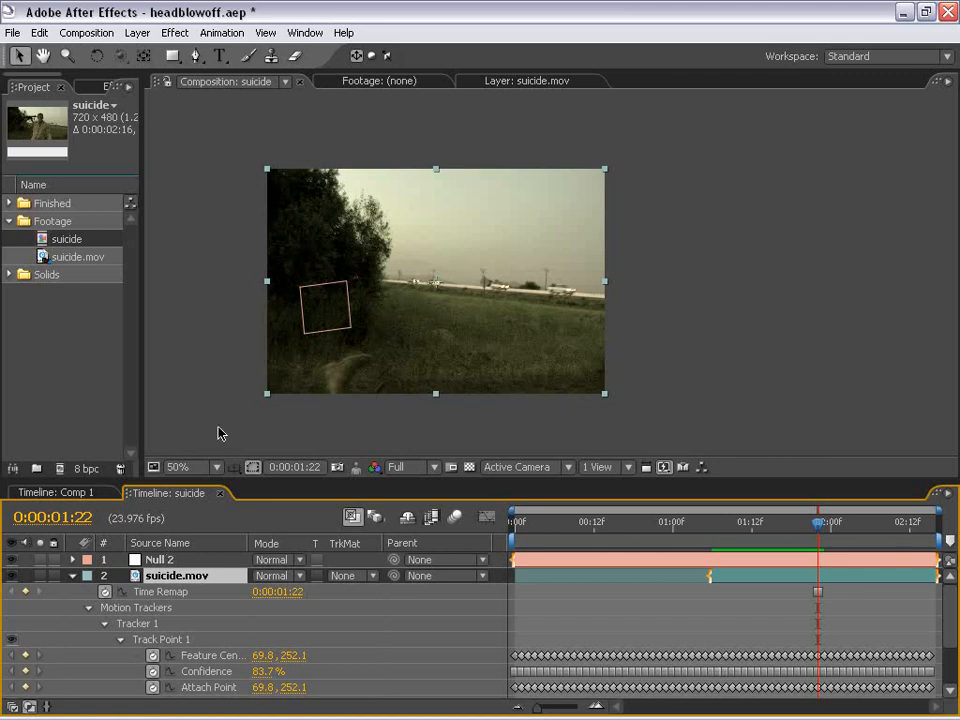
Collapse the frozen suicide.mov layer's properties and parent the layer to Null 2
left_click(75, 583)
left_click(122, 559)
left_click(349, 603)
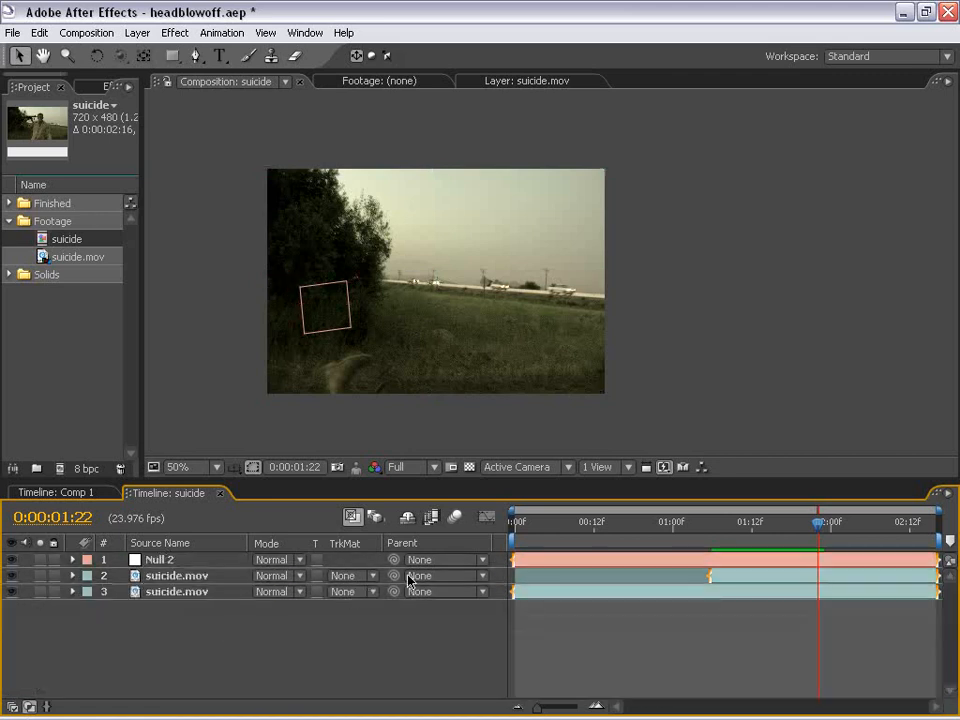
left_click_drag(392, 576, 166, 566)
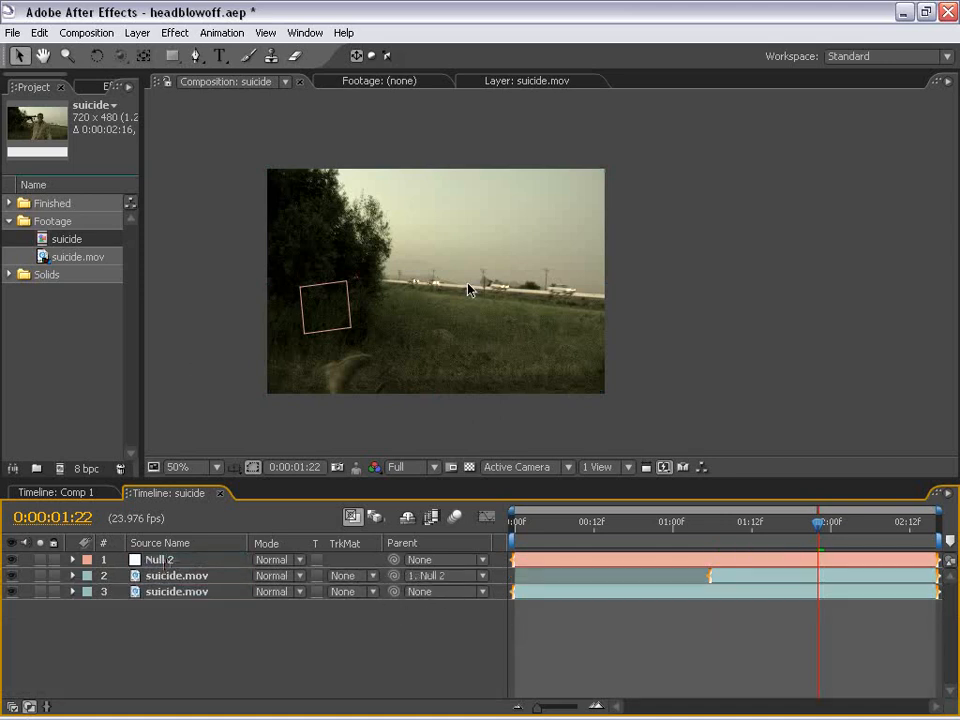
Check the frozen layer's tracked motion with the original footage temporarily hidden while scrubbing back to 0:00:01:13
left_click(13, 593)
left_click_drag(818, 522, 757, 521)
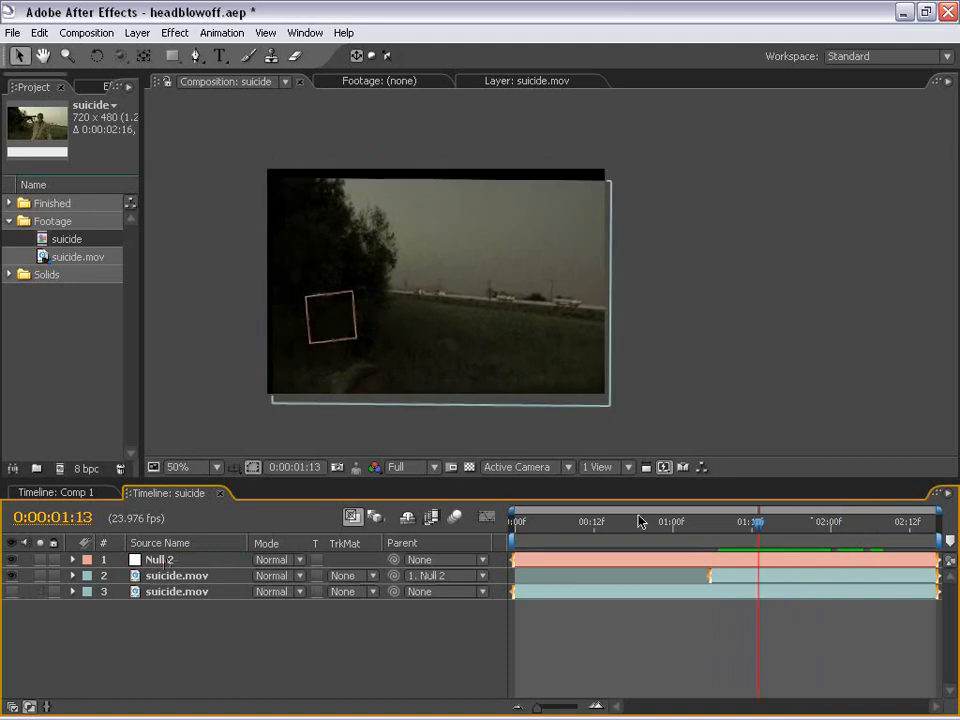
left_click(13, 592)
At 0:00:01:06, set the frozen suicide.mov layer's opacity to 100%
left_click_drag(763, 528, 717, 536)
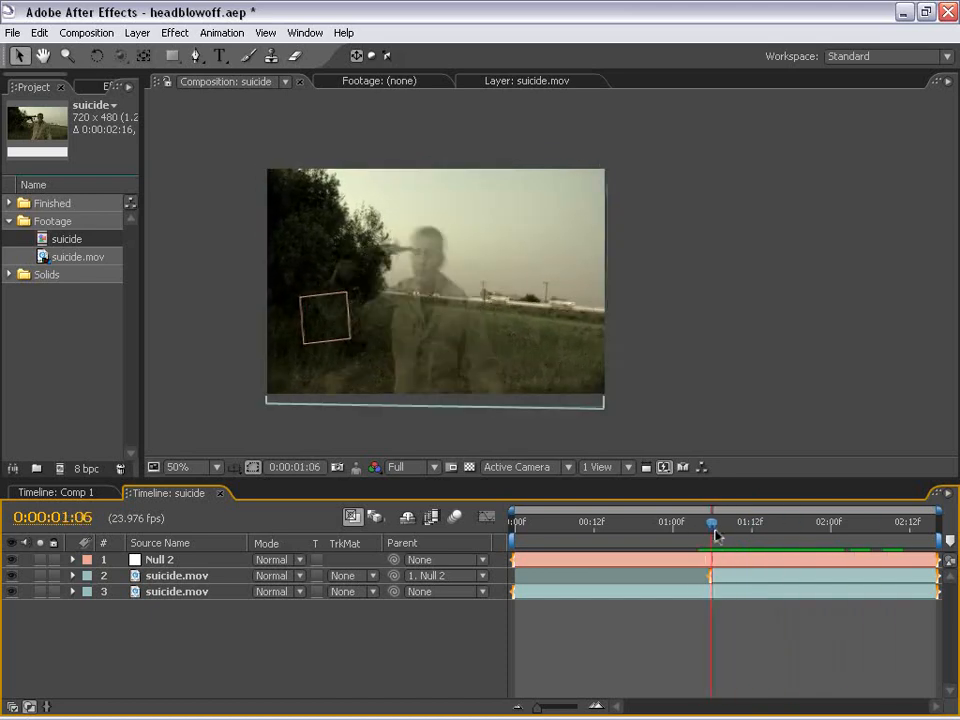
left_click(160, 576)
key("t")
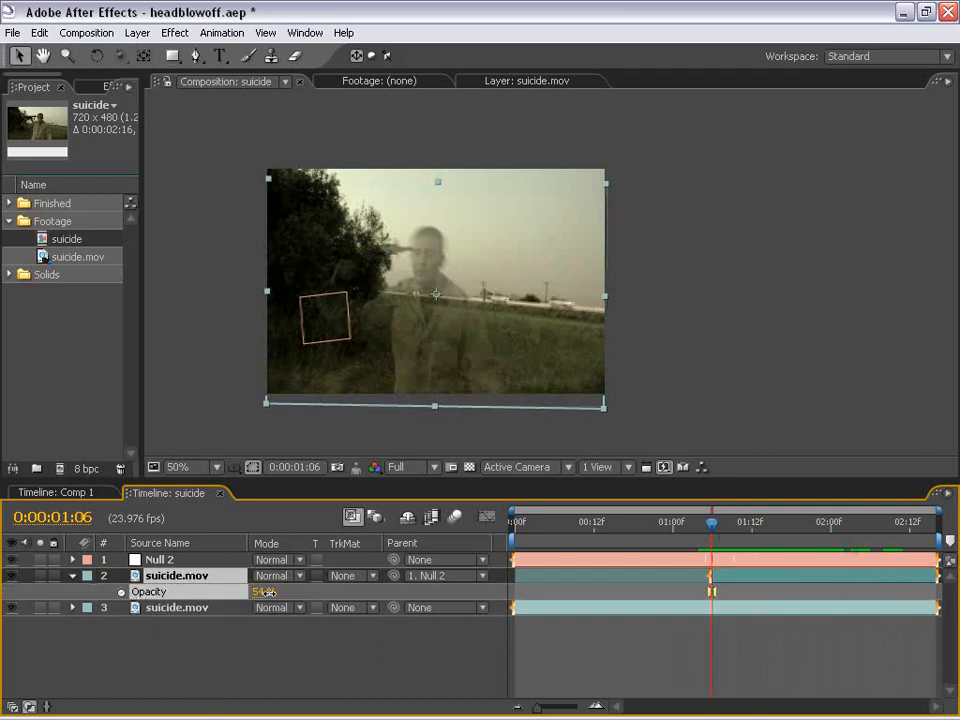
Create a white solid above the other layers and trim it to start at 0:00:01:06
left_click(137, 33)
mouse_move(200, 52)
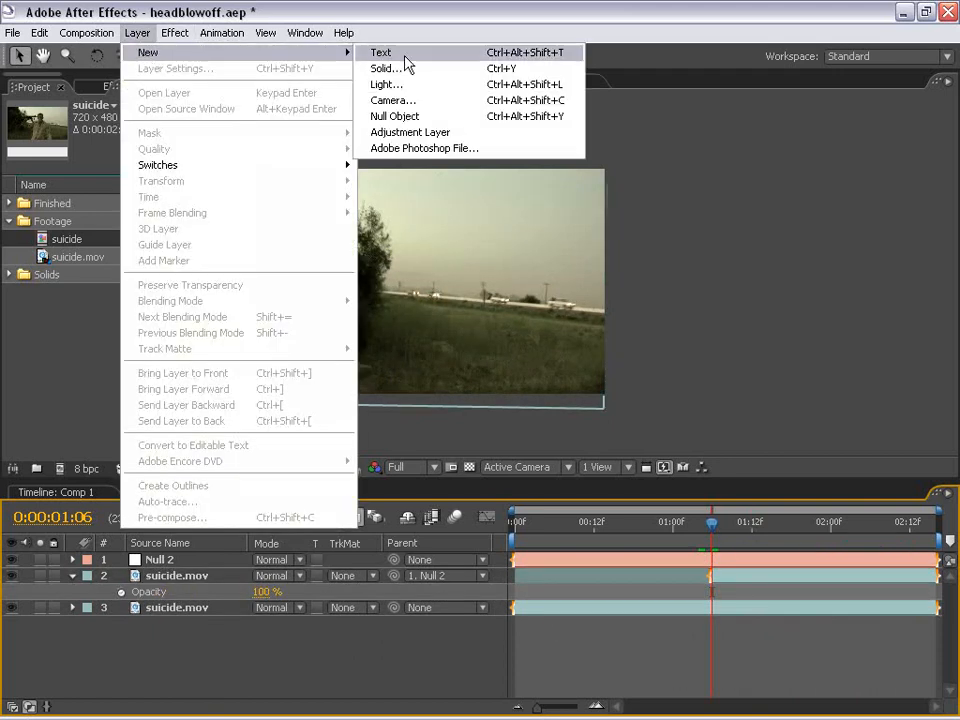
left_click(386, 68)
left_click(516, 538)
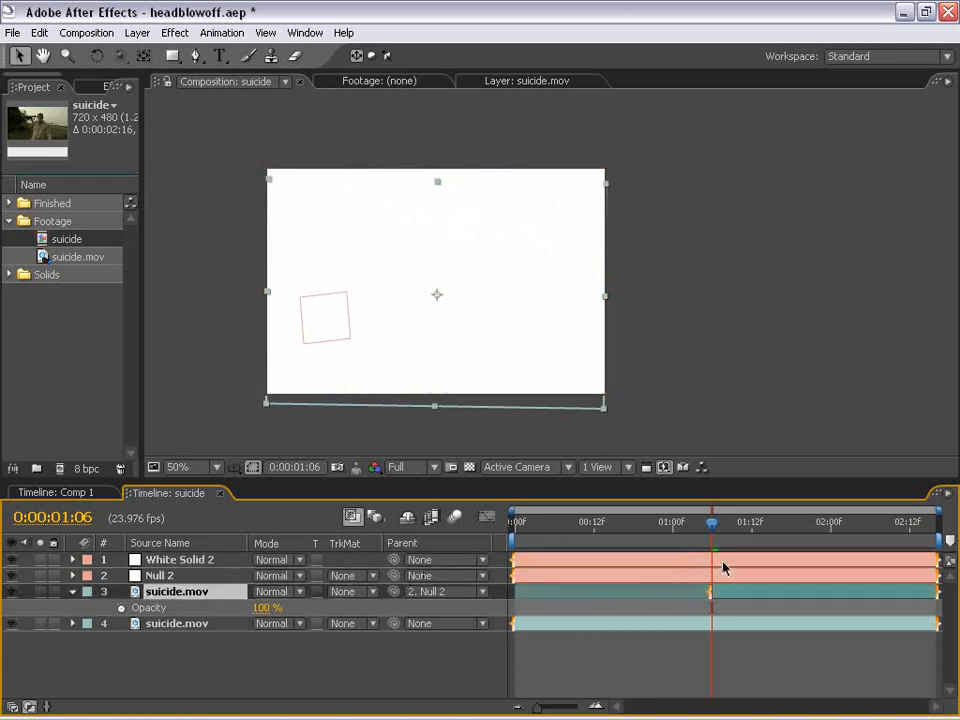
key("alt+bracketleft")
mouse_move(711, 522)
left_mouse_down()
mouse_move(771, 522)
mouse_move(711, 522)
left_mouse_up()
Set the white solid's opacity to 50%
key("t")
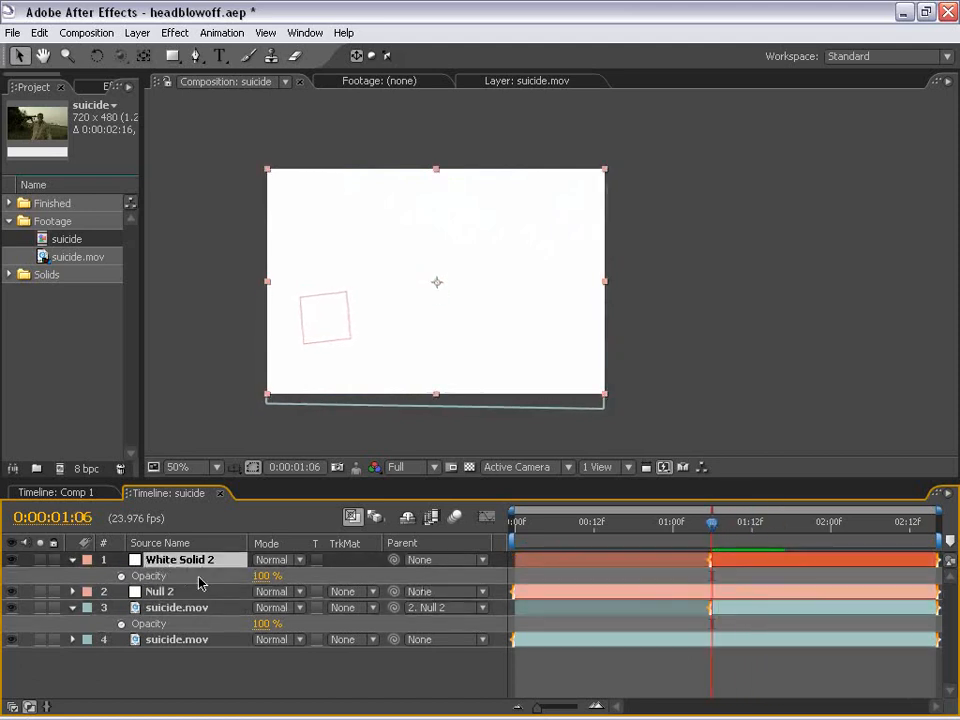
left_click(263, 576)
type("50")
key("Return")
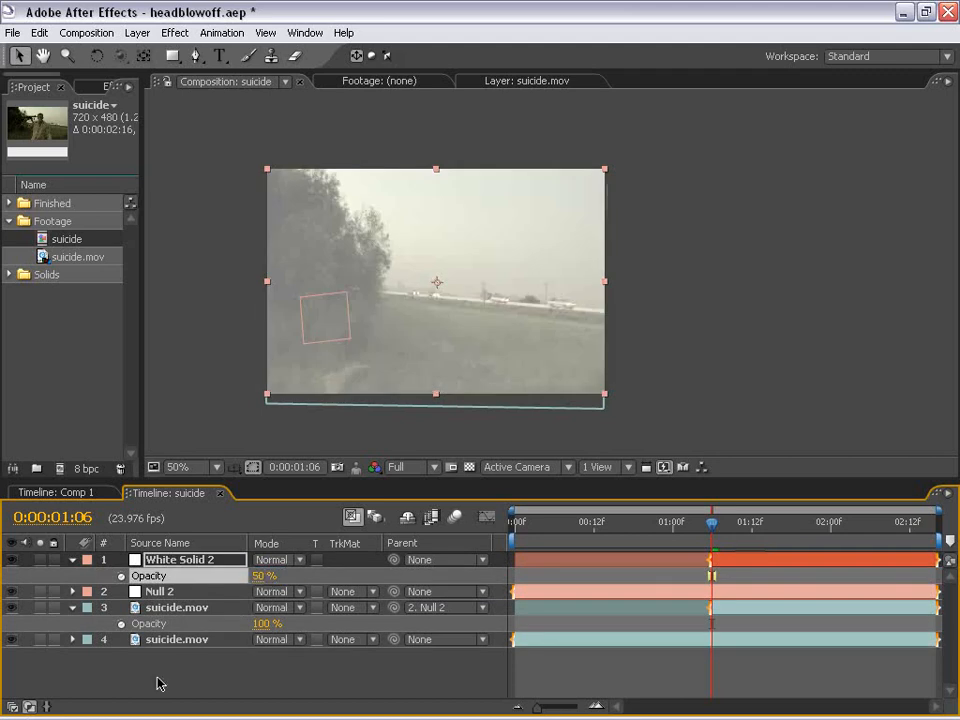
Hide the frozen suicide.mov layer to reveal the man beneath the semi-transparent white solid
left_click(73, 560)
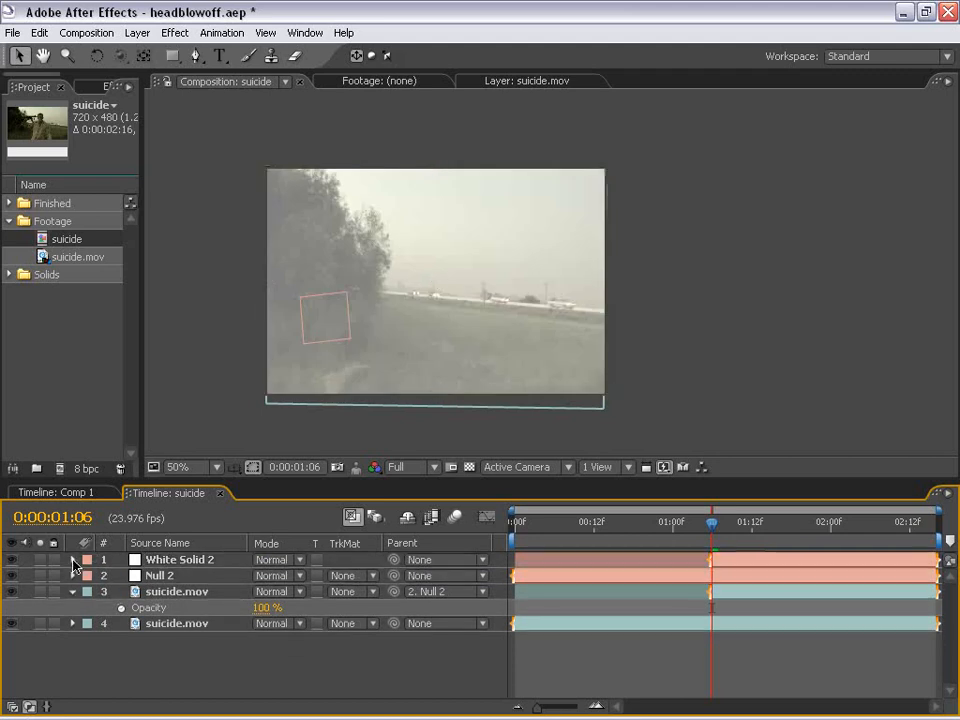
left_click(11, 591)
left_click(11, 591)
left_click(11, 591)
scroll(441, 299, "up", 2)
left_click_drag(435, 294, 523, 302)
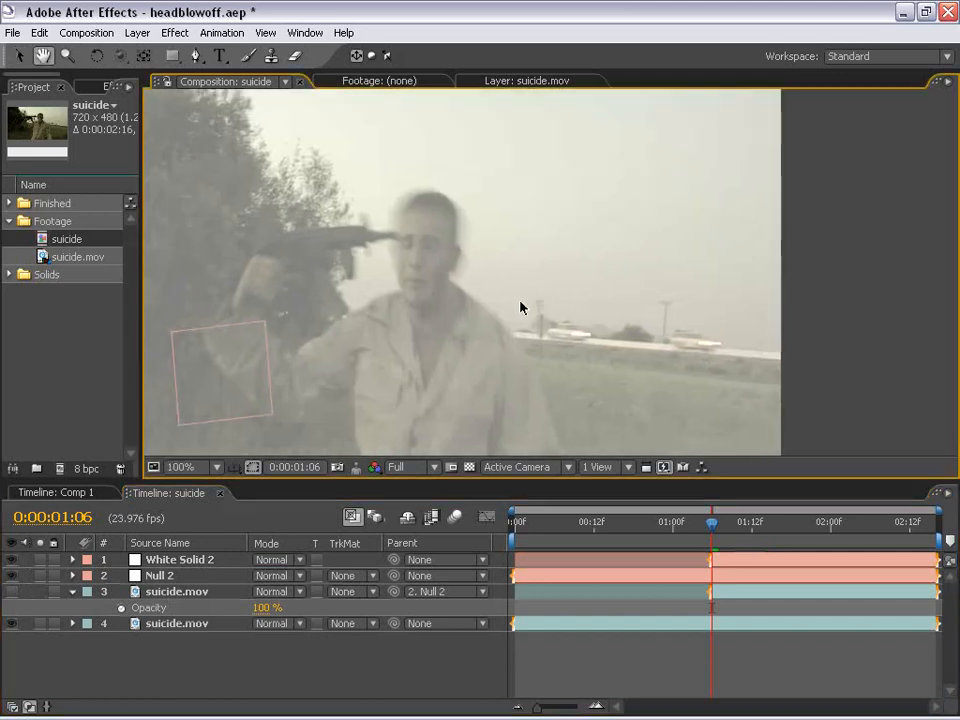
left_click_drag(420, 291, 422, 250)
Draw a closed, curved Pen tool mask on the white solid around the man's head at 0:00:01:06
left_click(196, 56)
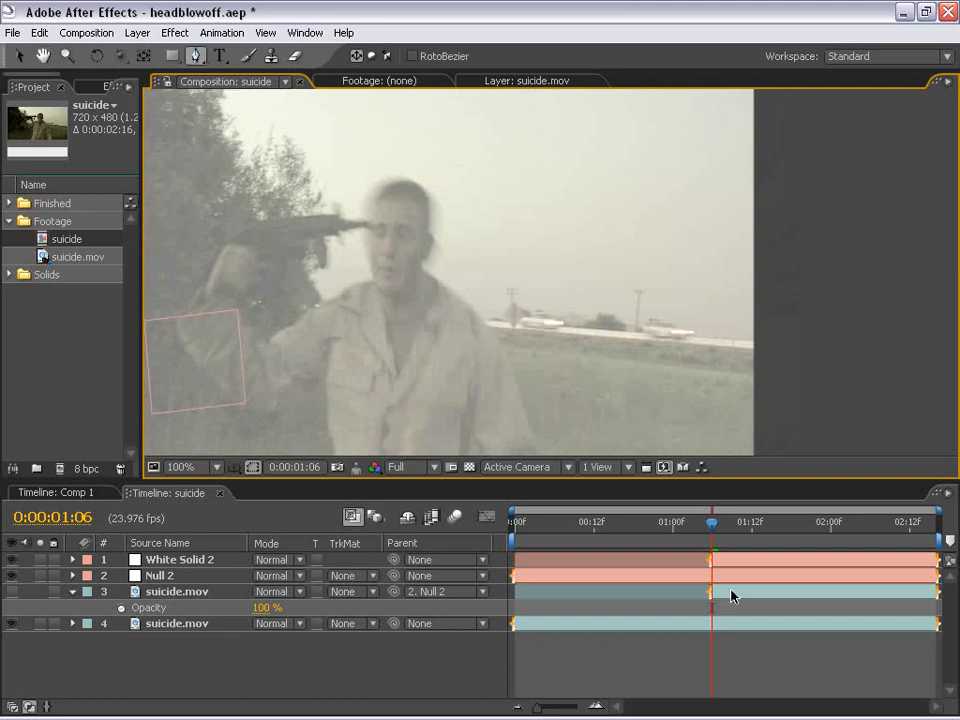
left_click(731, 596)
left_click(730, 562)
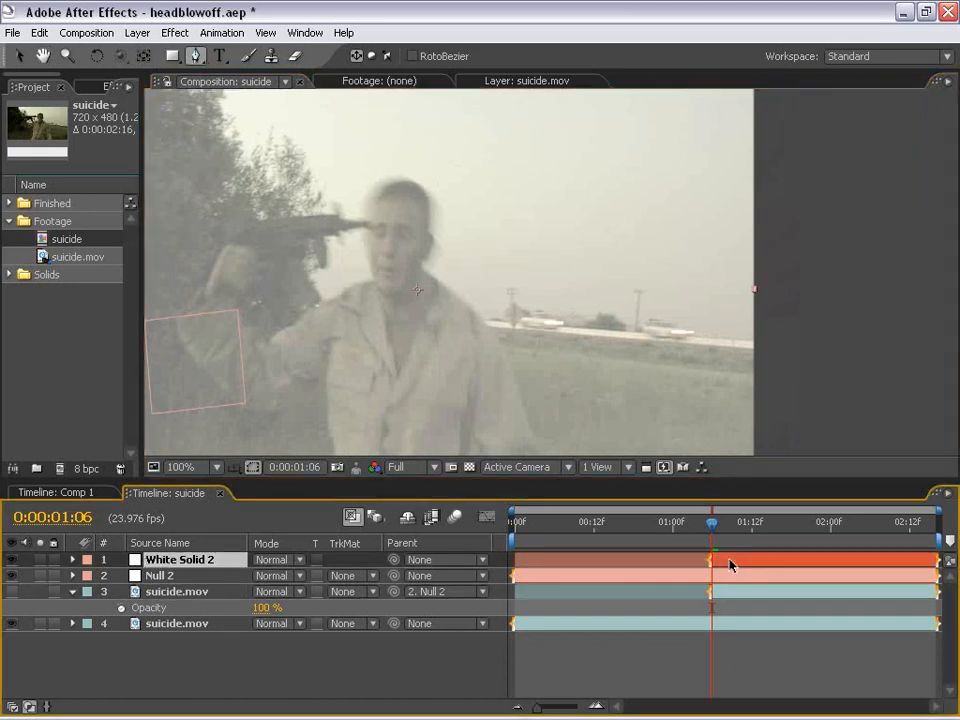
left_click(397, 160)
left_click_drag(356, 269, 369, 289)
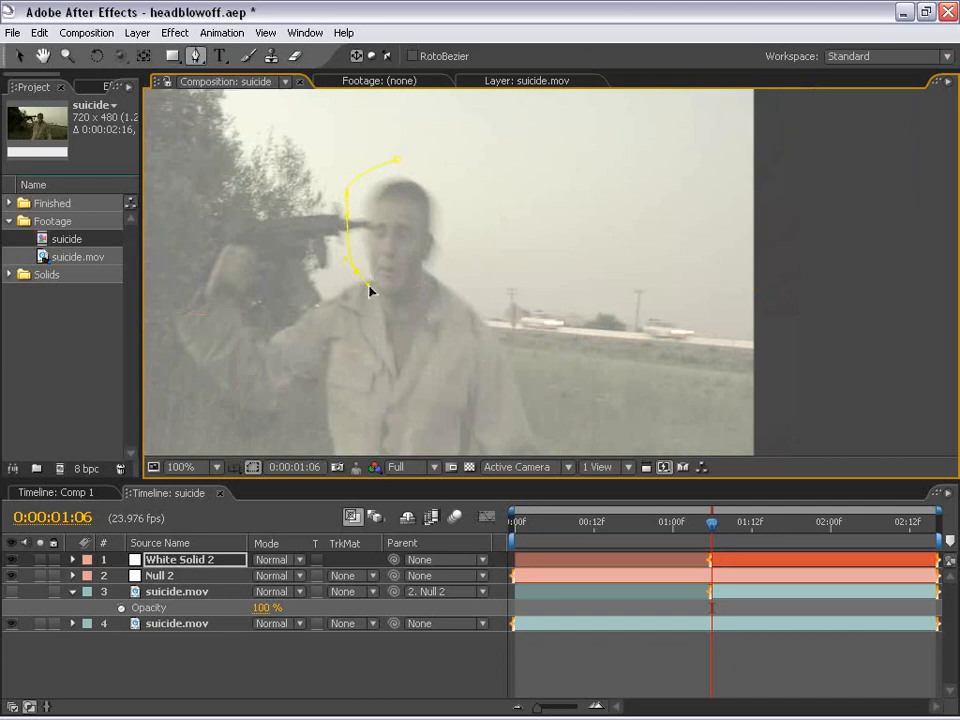
left_click(405, 306)
left_click_drag(461, 284, 467, 256)
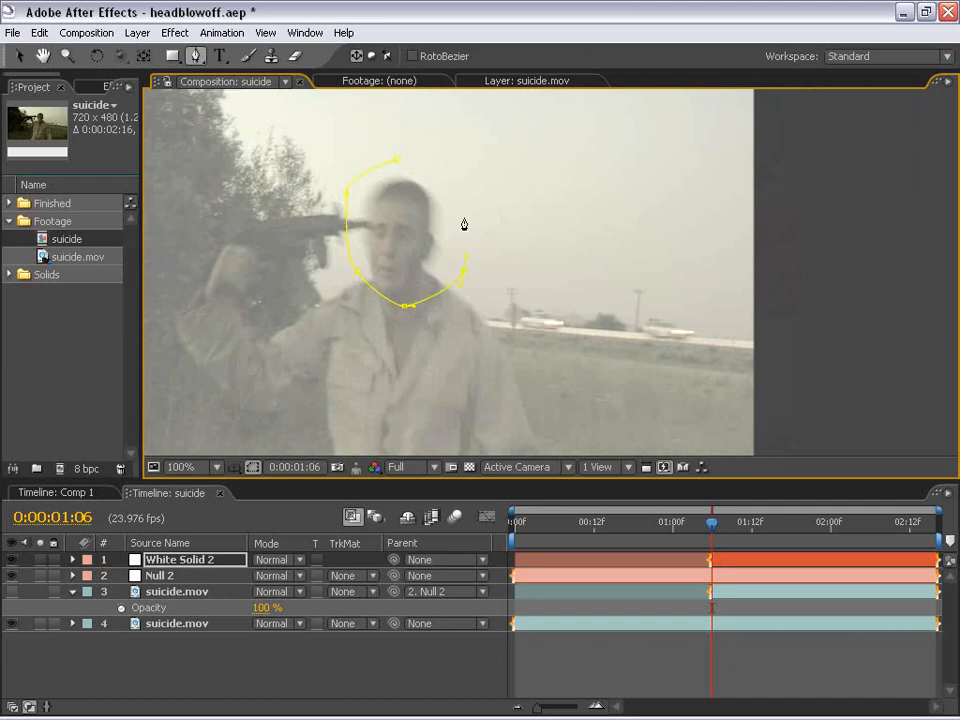
left_click(397, 160)
Set the white solid's mask feather to 6 pixels
key("f")
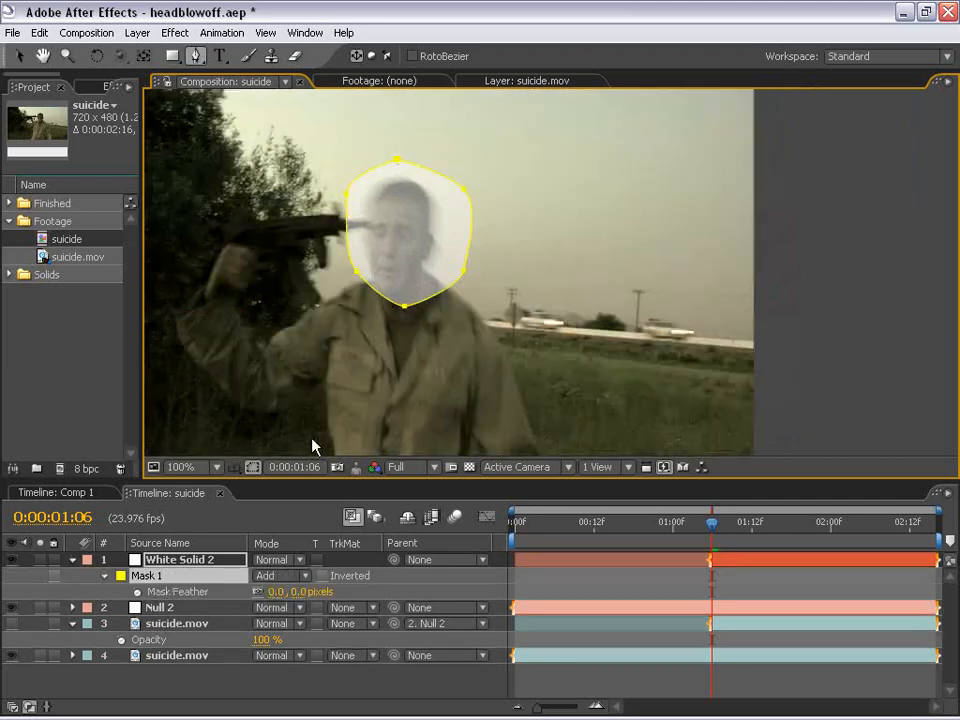
left_click(294, 591)
type("6")
key("Return")
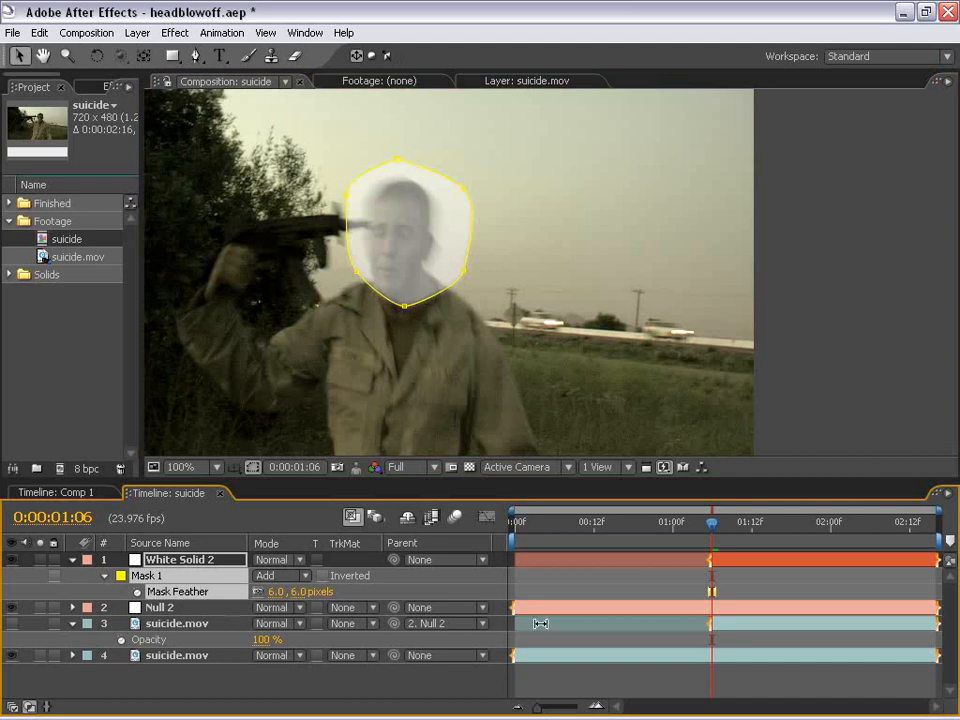
left_click(630, 600)
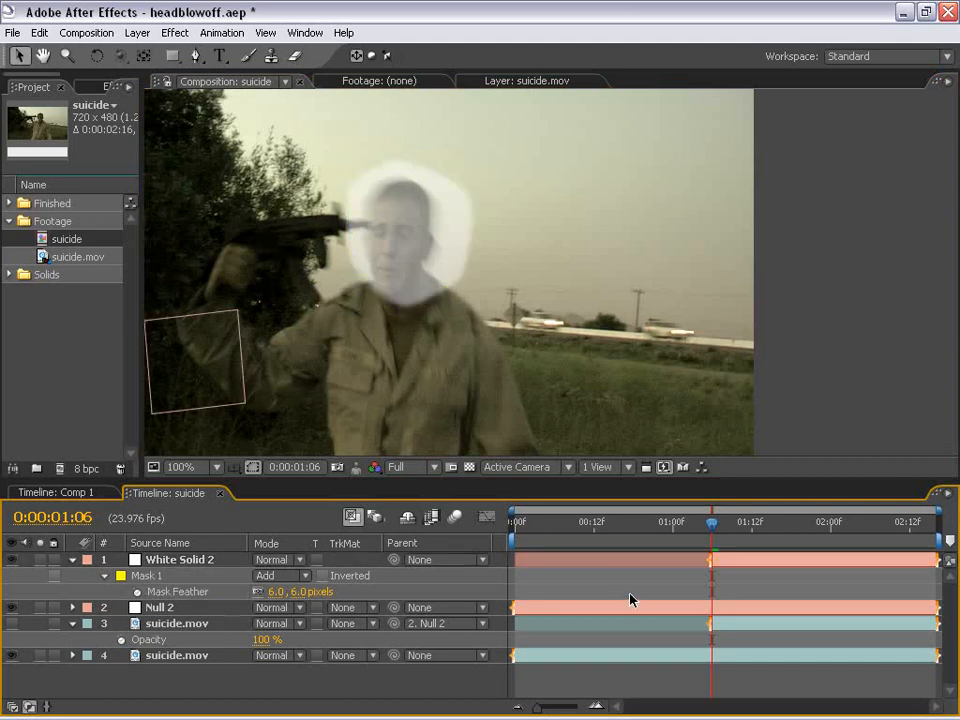
Move the white solid's anchor point to the man's neck at the base of the mask and test its rotation
left_click(720, 560)
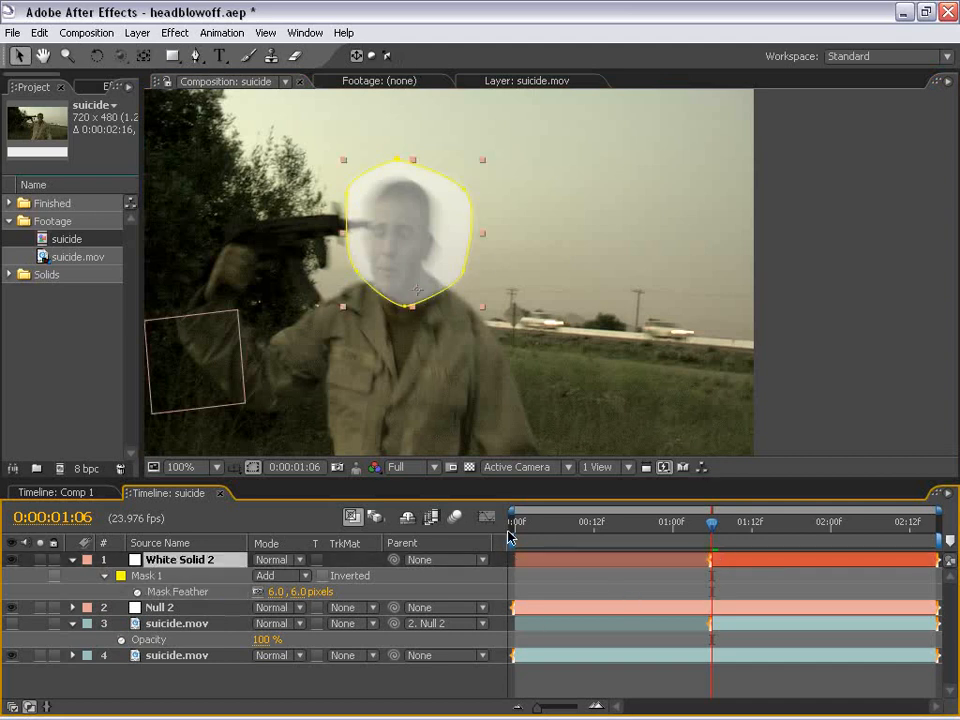
left_click(144, 57)
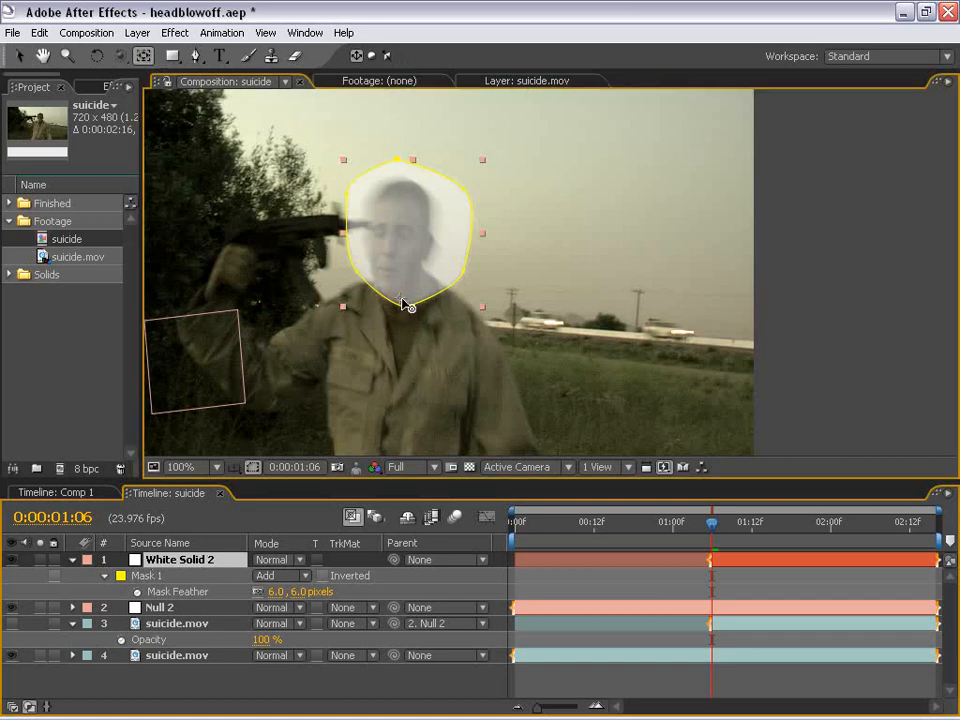
key("w")
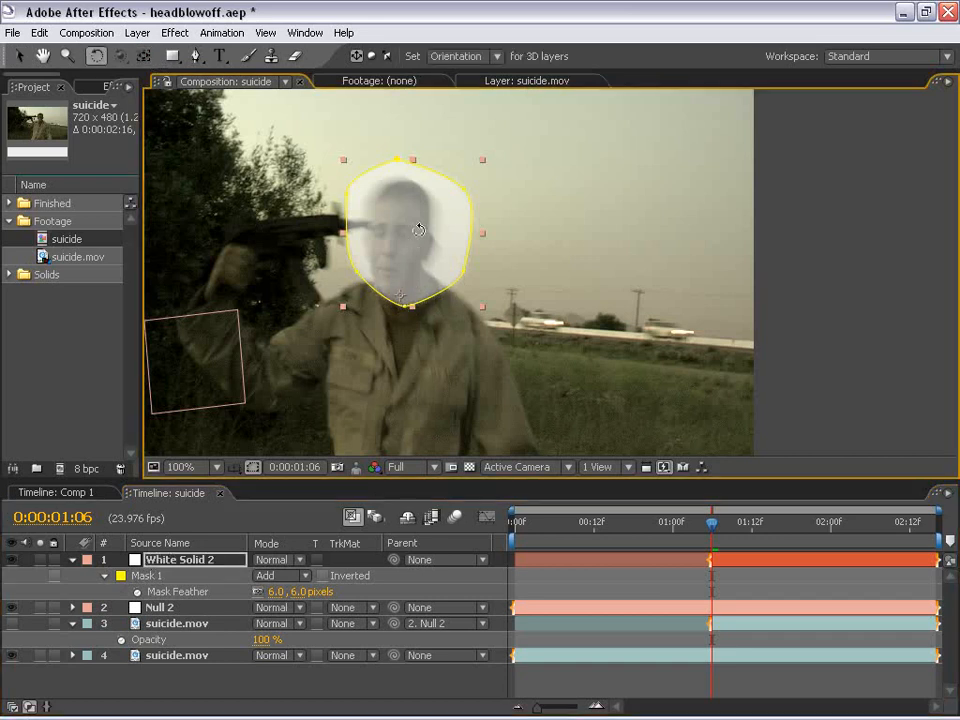
mouse_move(420, 227)
left_mouse_down()
mouse_move(491, 390)
mouse_move(343, 210)
mouse_move(411, 226)
left_mouse_up()
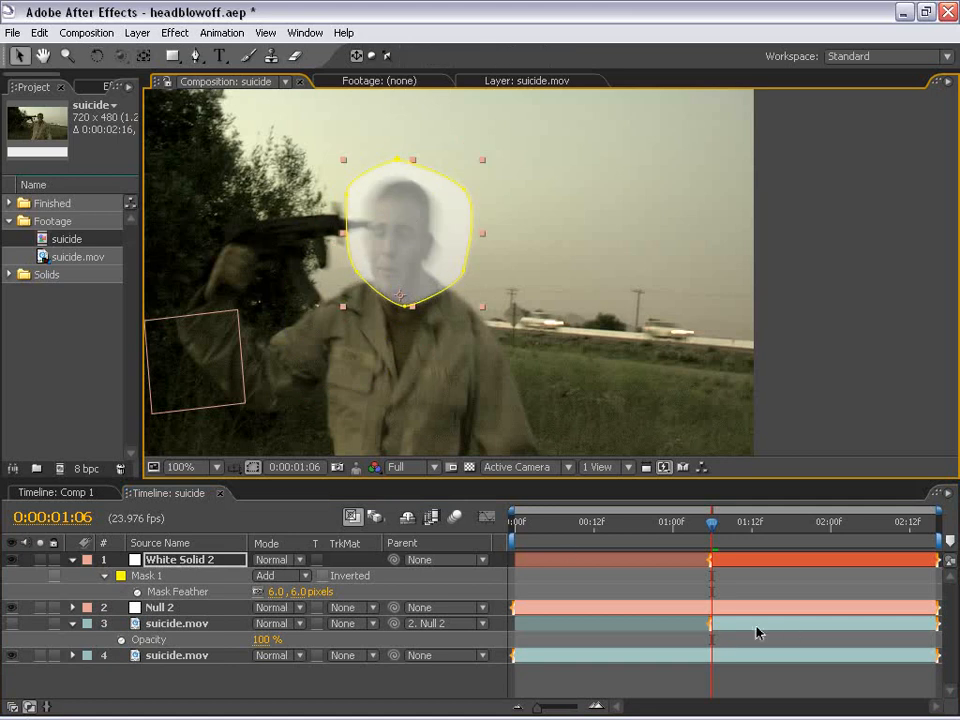
key("v")
key("ctrl+shift+a")
Start position and rotation keyframes on the white solid at 0:00:01:06
left_click(726, 565)
key("p")
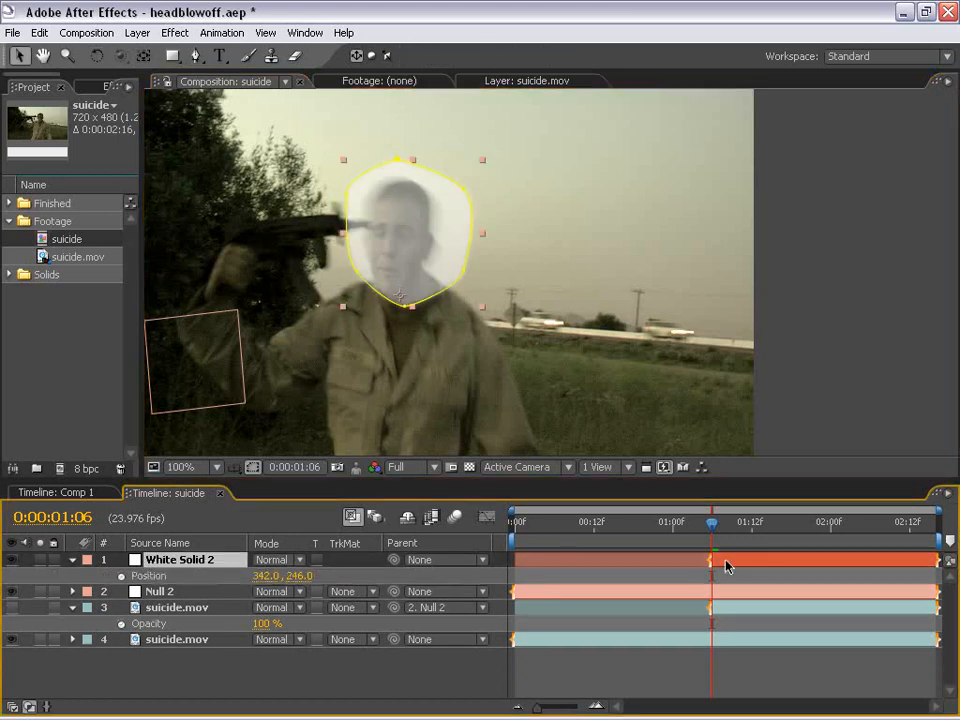
key("shift+r")
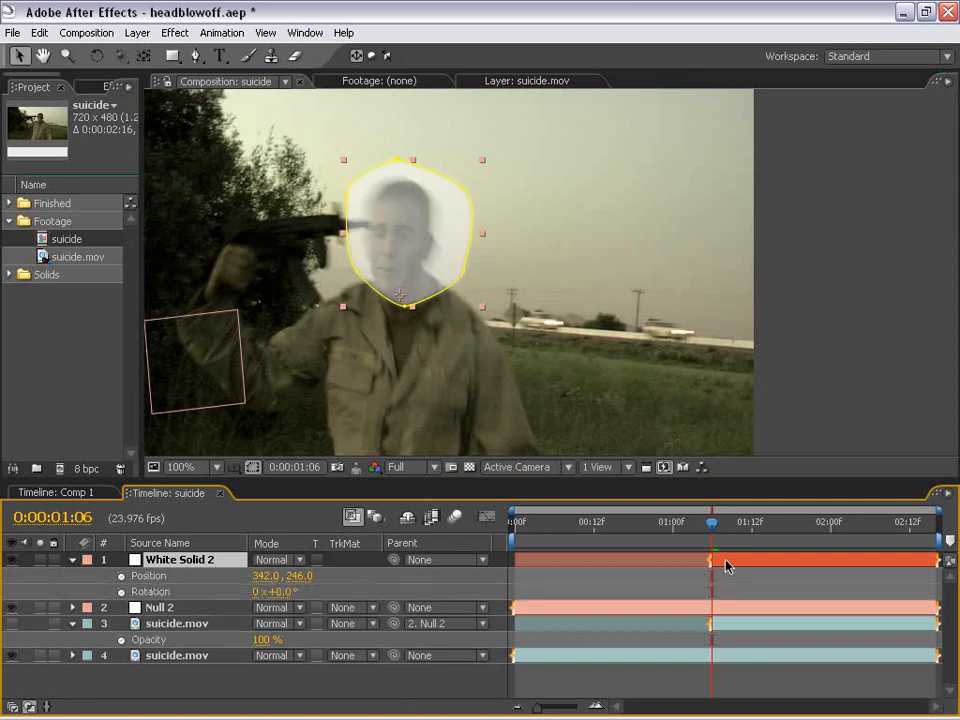
left_click(121, 576)
left_click(121, 591)
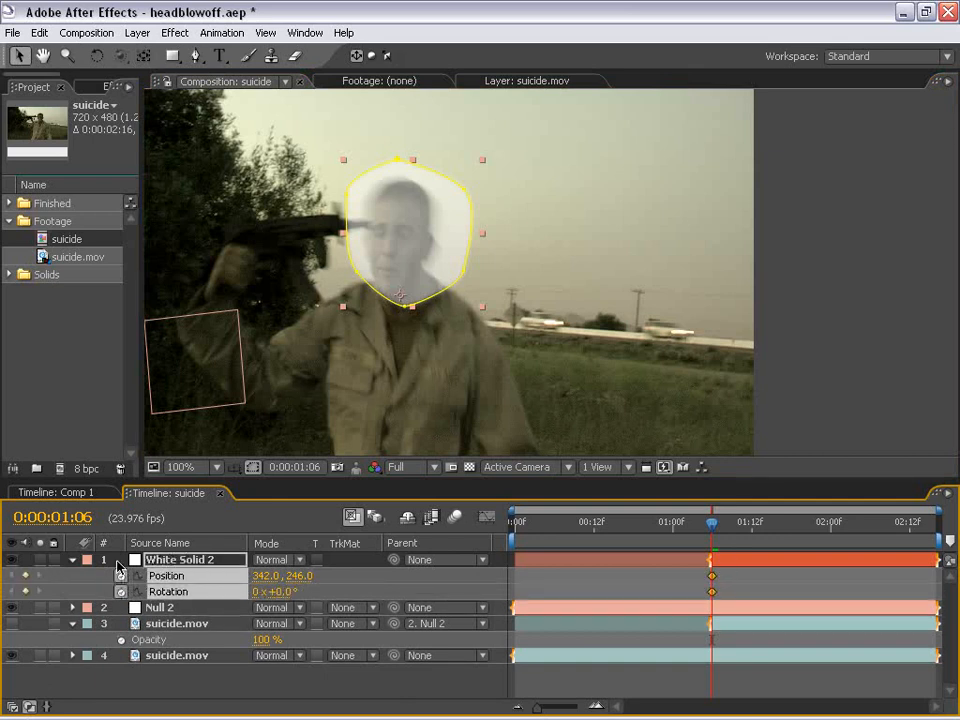
At 0:00:01:10, move the white solid over the falling head to about 446, 237 and rotate it about 79°
key("Page_Down")
key("Page_Down")
key("Page_Down")
key("Page_Down")
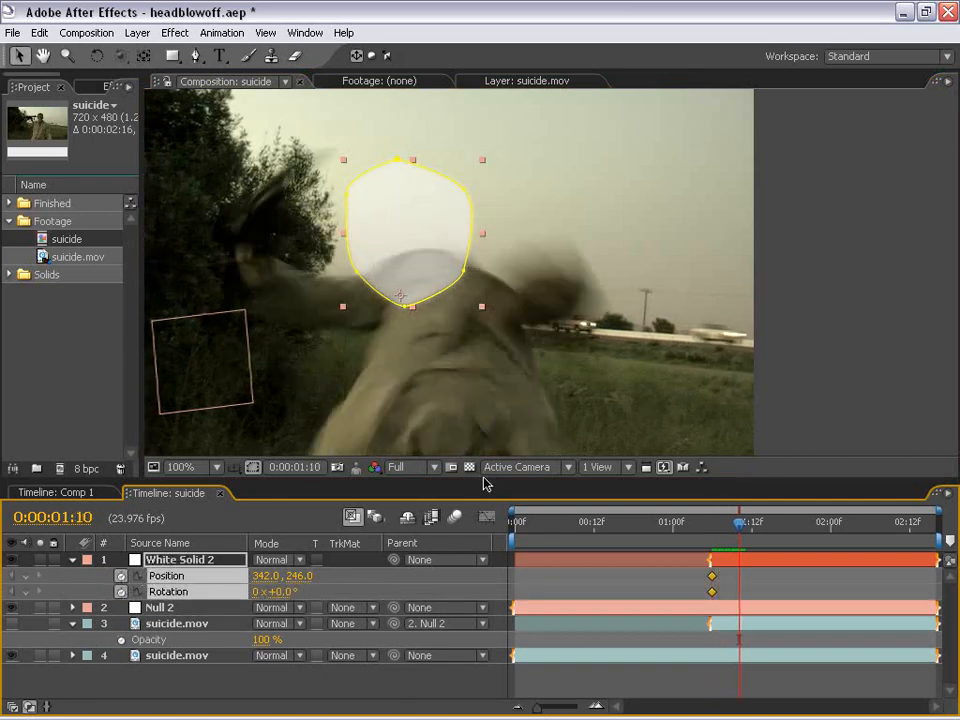
left_click_drag(480, 274, 624, 282)
key("w")
left_click_drag(621, 367, 579, 321)
key("v")
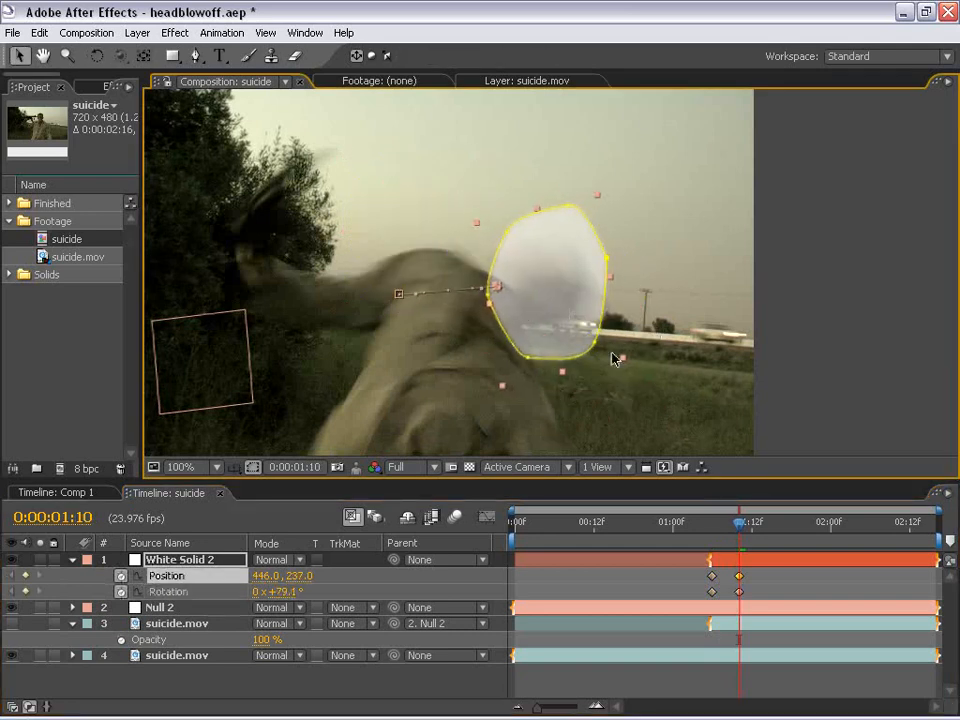
At 0:00:01:08, adjust the white solid to cover the head, at about 363, 224.5 with about 35° rotation
key("Page_Up")
key("Page_Up")
left_click_drag(468, 205, 463, 229)
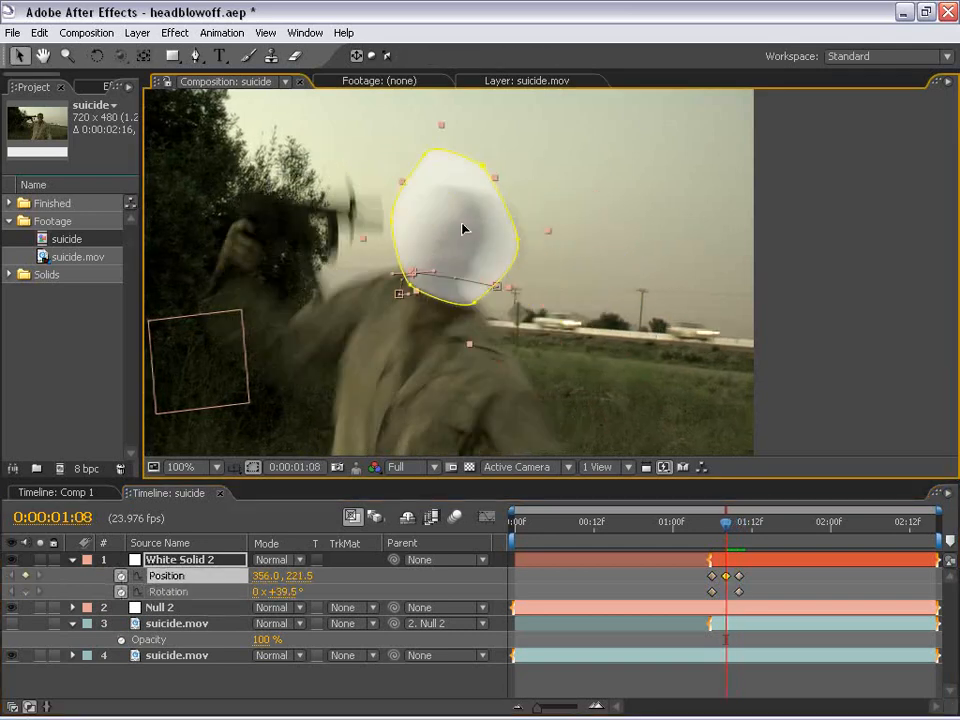
key("w")
left_click_drag(508, 257, 512, 242)
key("v")
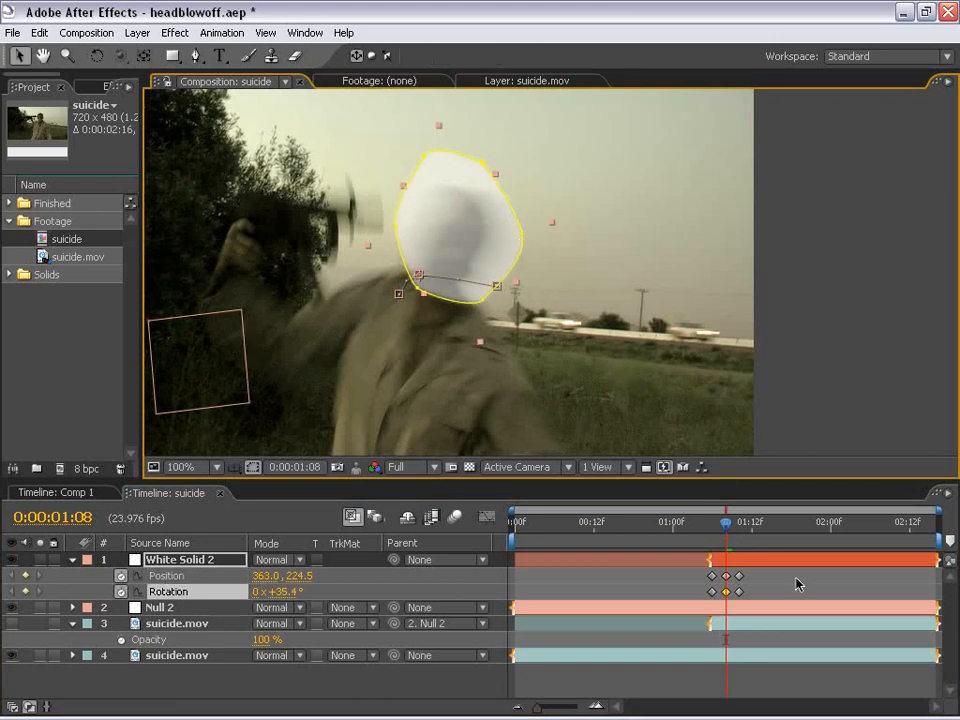
At 0:00:01:12, move the white solid to about 500, 332 and rotate it to about 90° to follow the head
key("Page_Down")
key("Page_Down")
key("Page_Down")
key("Page_Down")
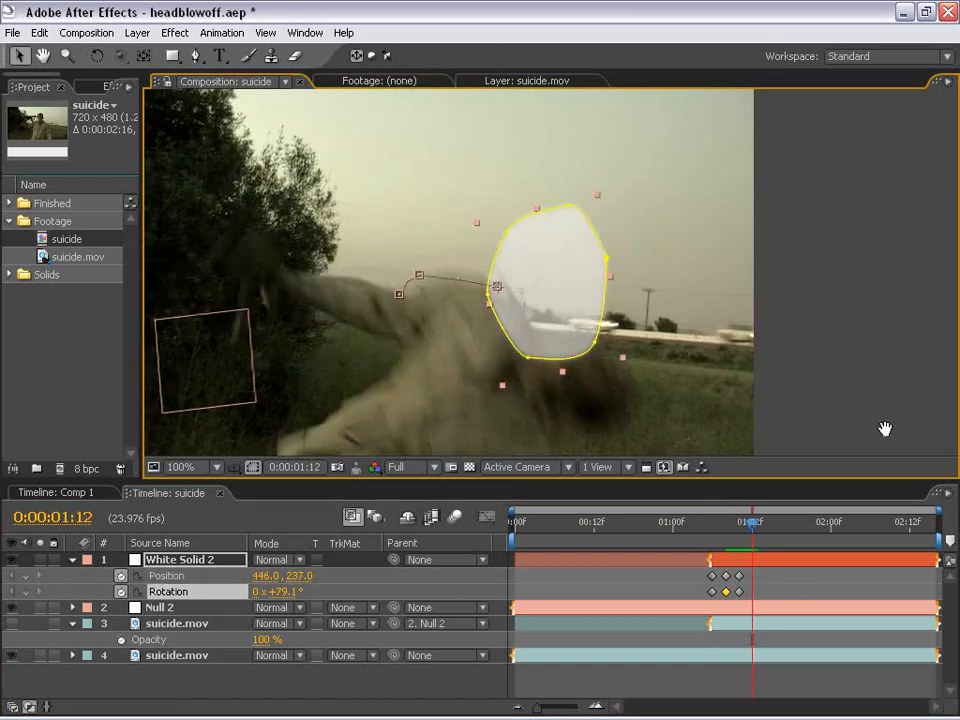
left_click_drag(420, 319, 332, 281)
left_click_drag(461, 161, 516, 450)
key("w")
key("v")
Keyframe the white solid's position down past the frame's lower edge, ending at about 527, 550 at 0:00:01:19
key("Page_Down")
key("Page_Down")
key("Page_Down")
key("Page_Down")
key("Page_Down")
key("Page_Down")
key("Page_Down")
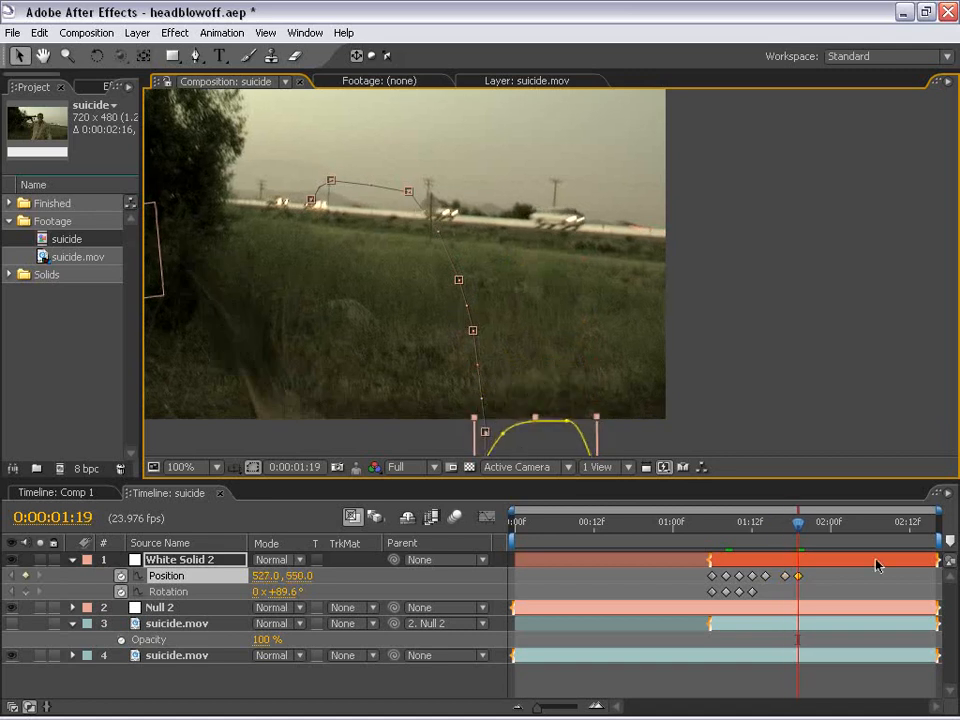
Step back through the frames from 0:00:01:19 to 0:00:01:08 to check that the masked solid follows the head
key("Page_Up")
key("Page_Up")
key("Page_Up")
key("Page_Up")
key("Page_Up")
key("Page_Up")
key("Page_Up")
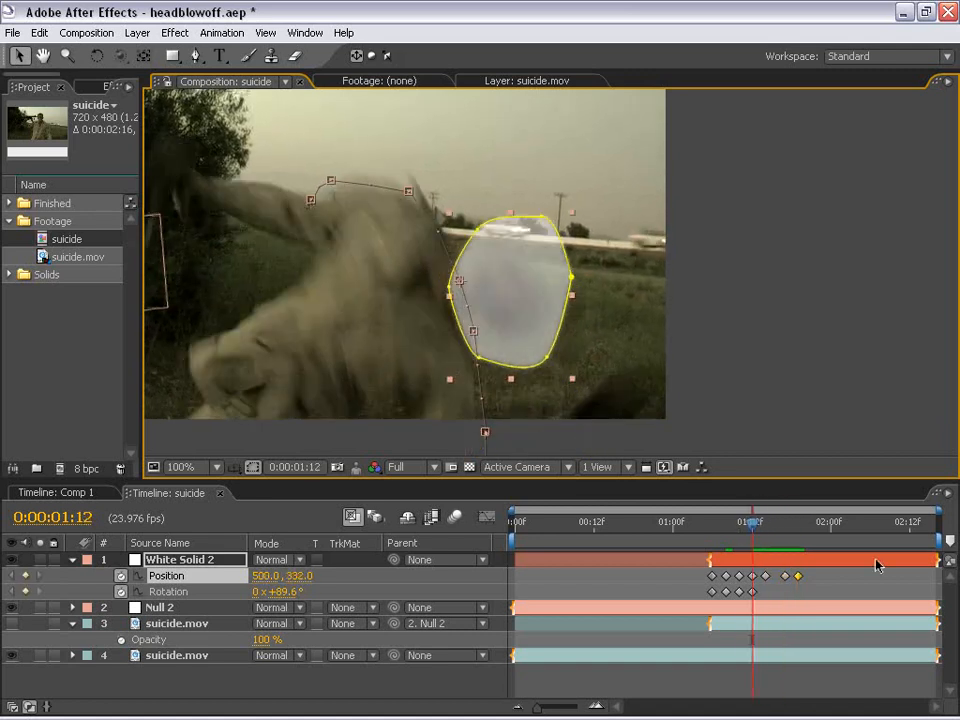
key("Page_Up")
key("Page_Up")
key("Page_Up")
key("Page_Up")
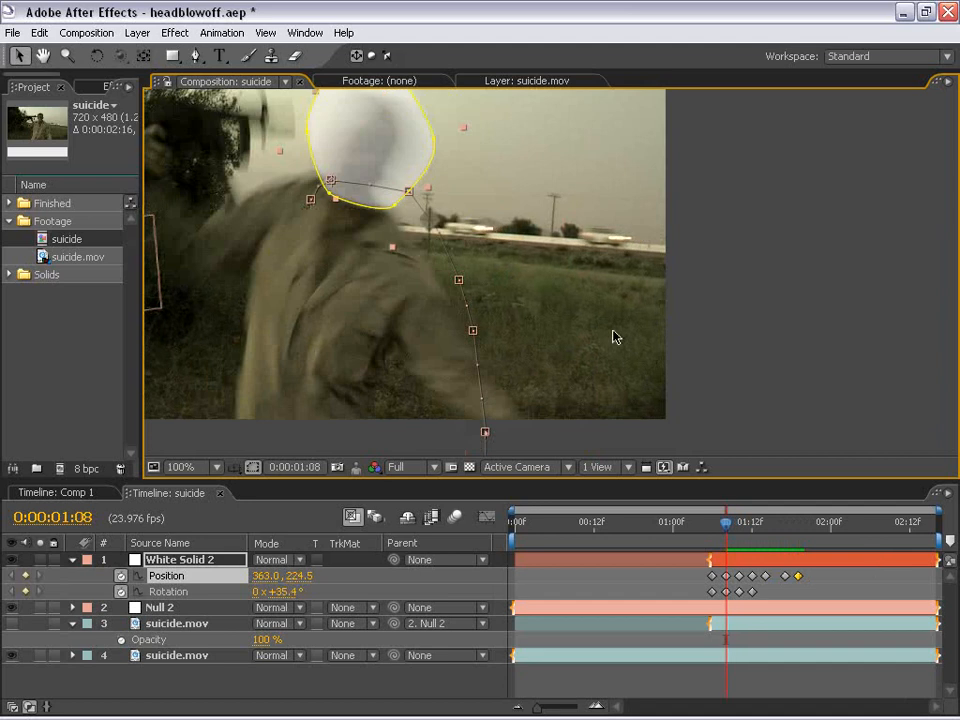
scroll(563, 298, "down", 2)
scroll(534, 349, "up", 2)
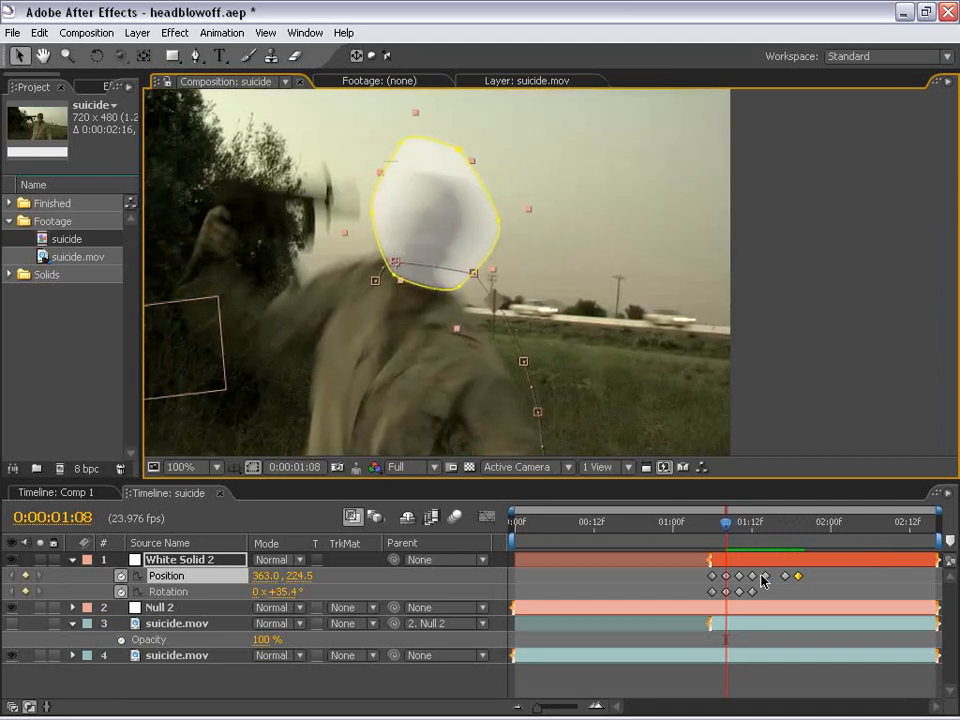
Set the white solid's mask expansion to 2 pixels and its mask feather to 14 pixels
left_click(753, 557)
key("m")
key("m")
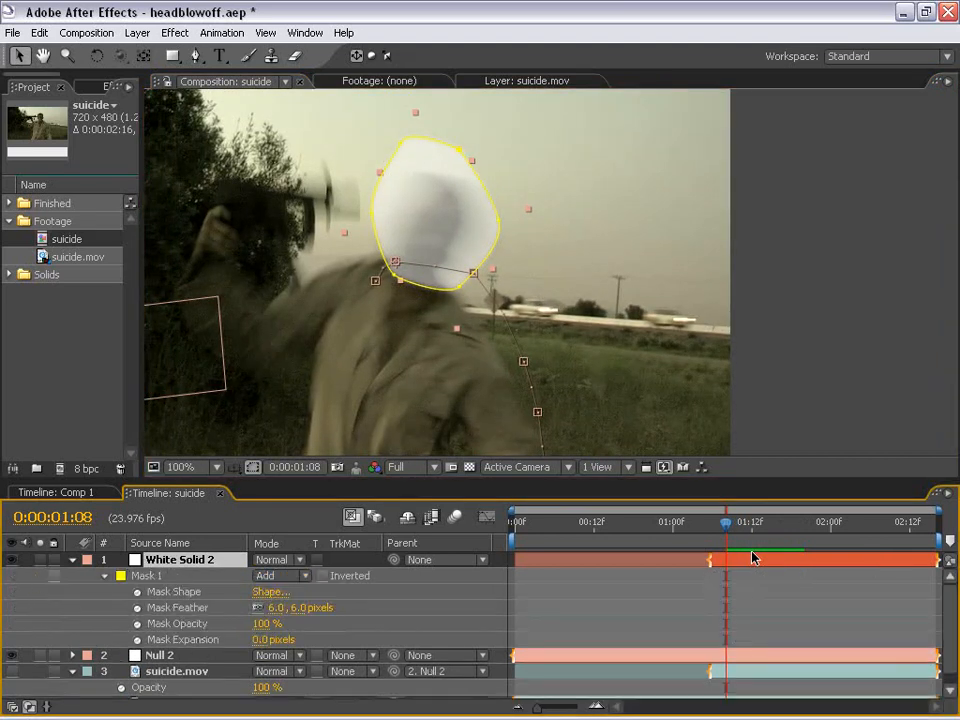
left_click_drag(264, 640, 606, 606)
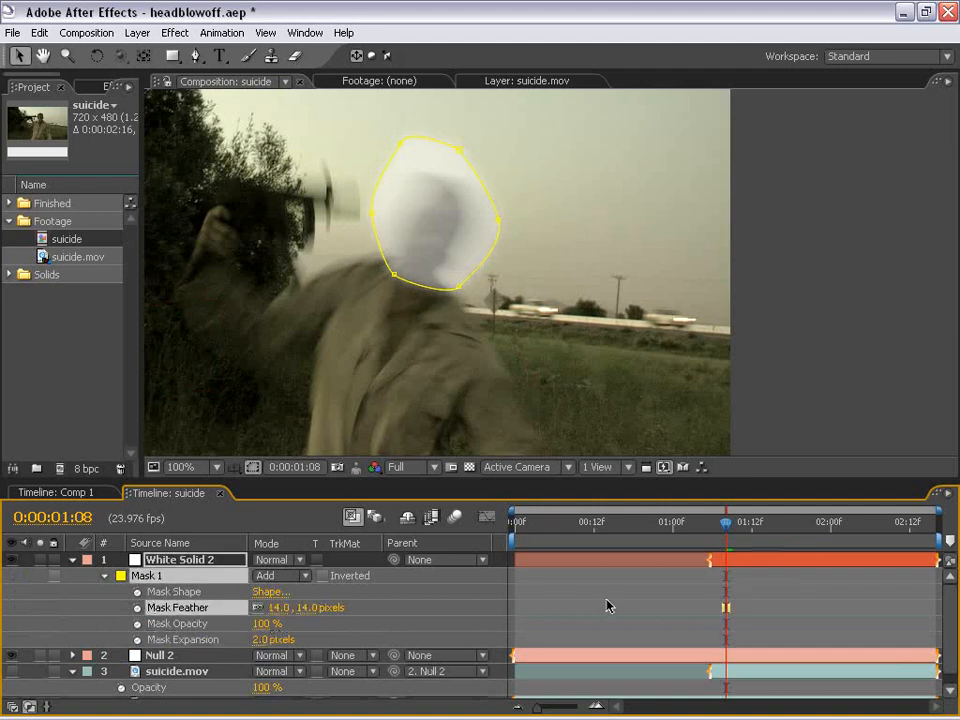
left_click(606, 606)
Set the white solid's opacity to 100%
key("comma")
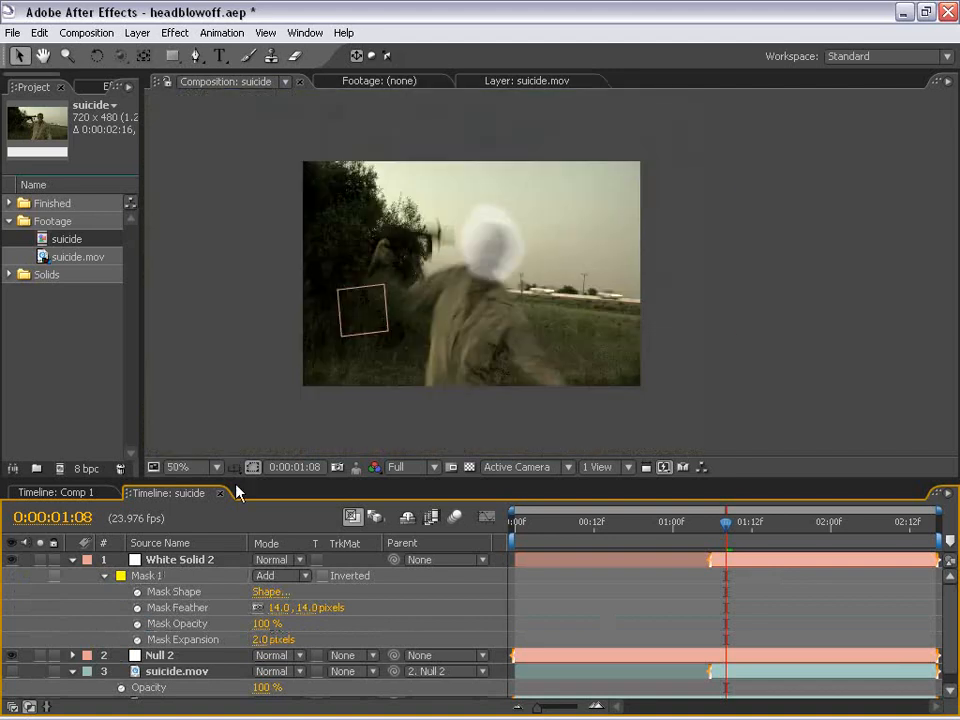
left_click(72, 559)
left_click(180, 559)
key("t")
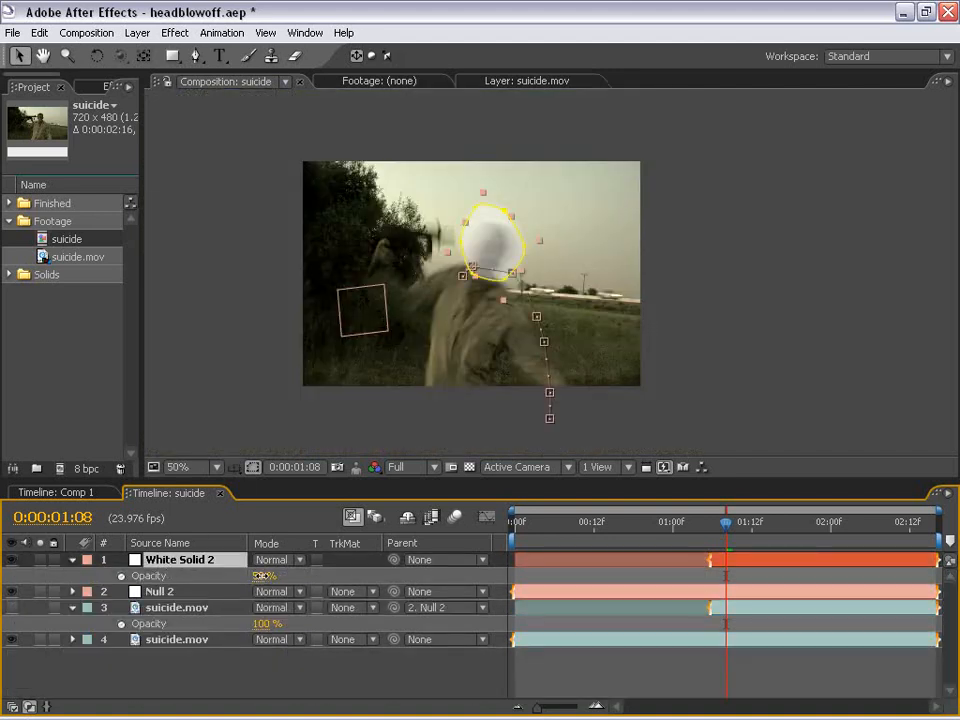
left_click_drag(261, 576, 300, 576)
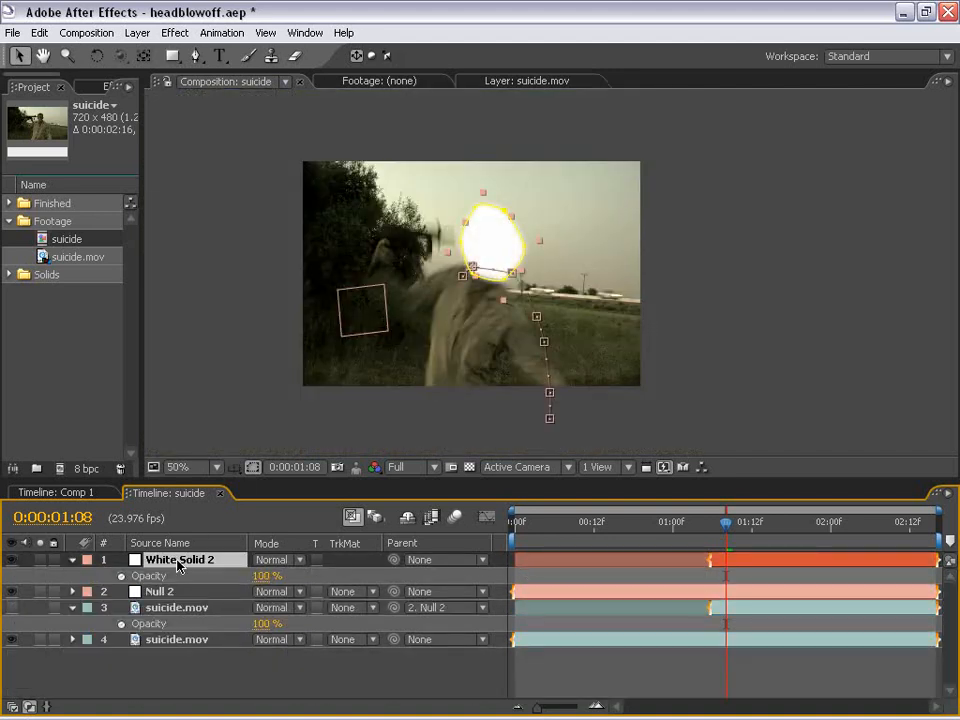
Rename the white solid layer as Head Matte
key("Return")
type("Head Ma")
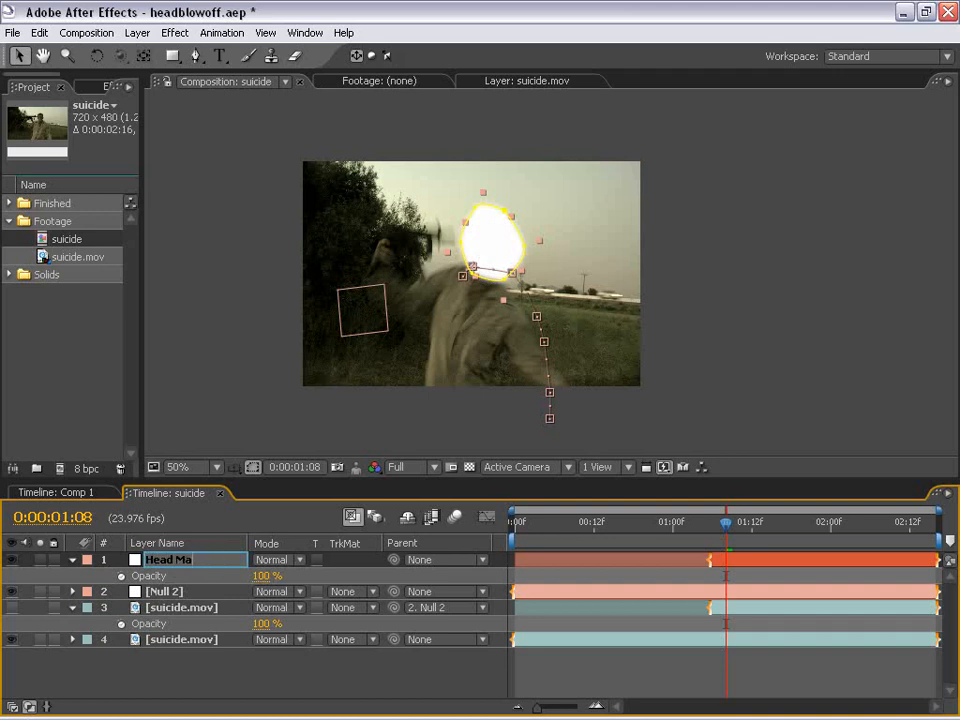
type("tte")
key("Return")
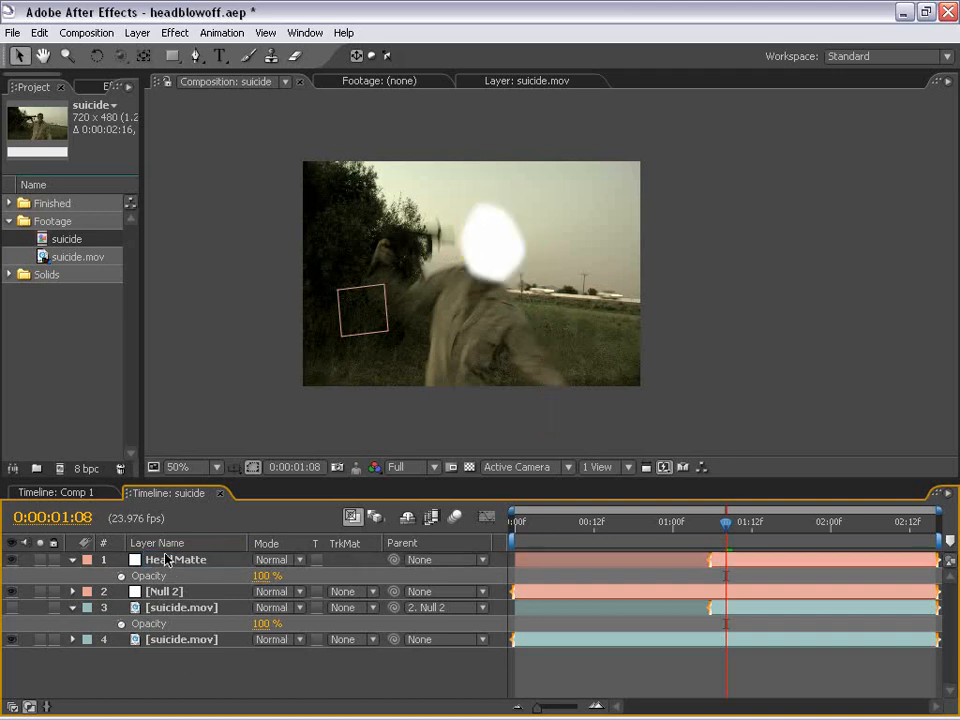
Move Head Matte directly above the frozen suicide.mov layer, hide Null 2 and select the frozen layer
left_click_drag(167, 559, 165, 603)
left_click(166, 607)
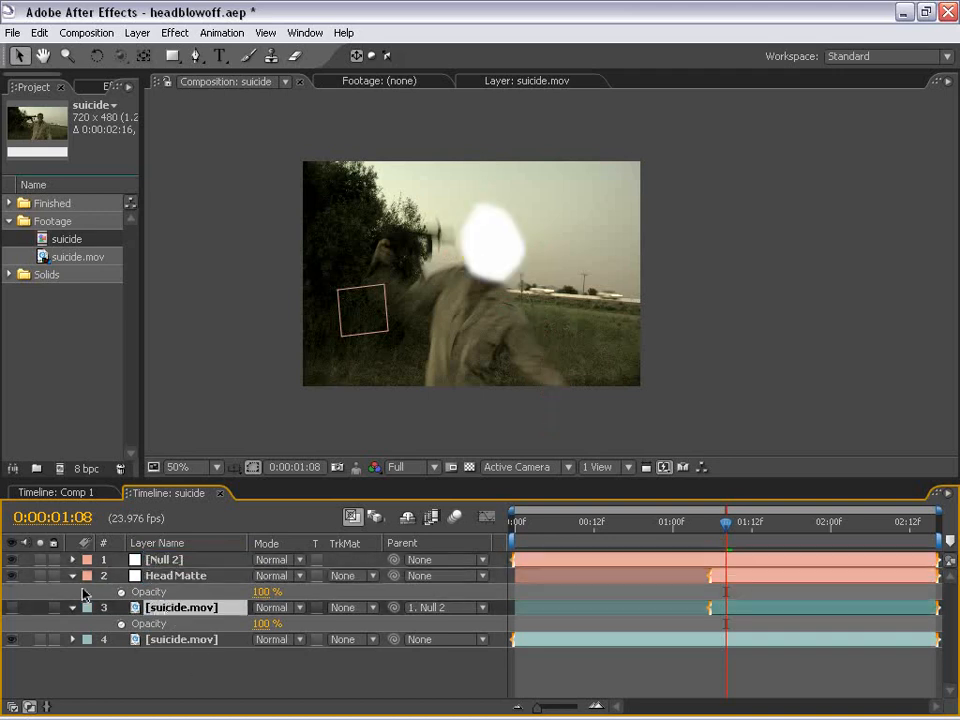
left_click(71, 576)
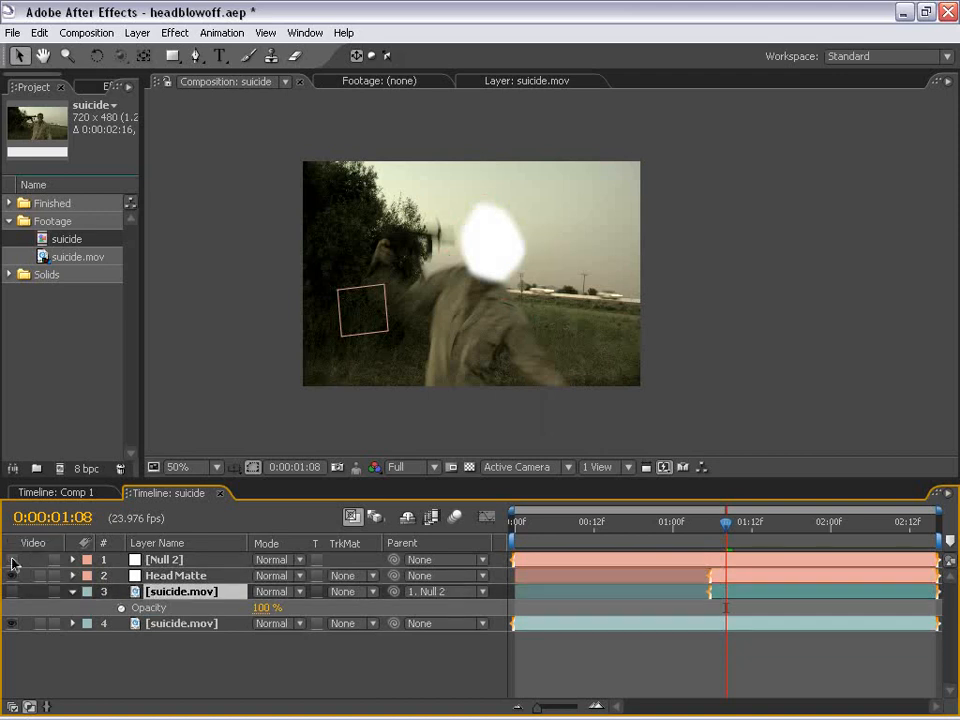
left_click(170, 592)
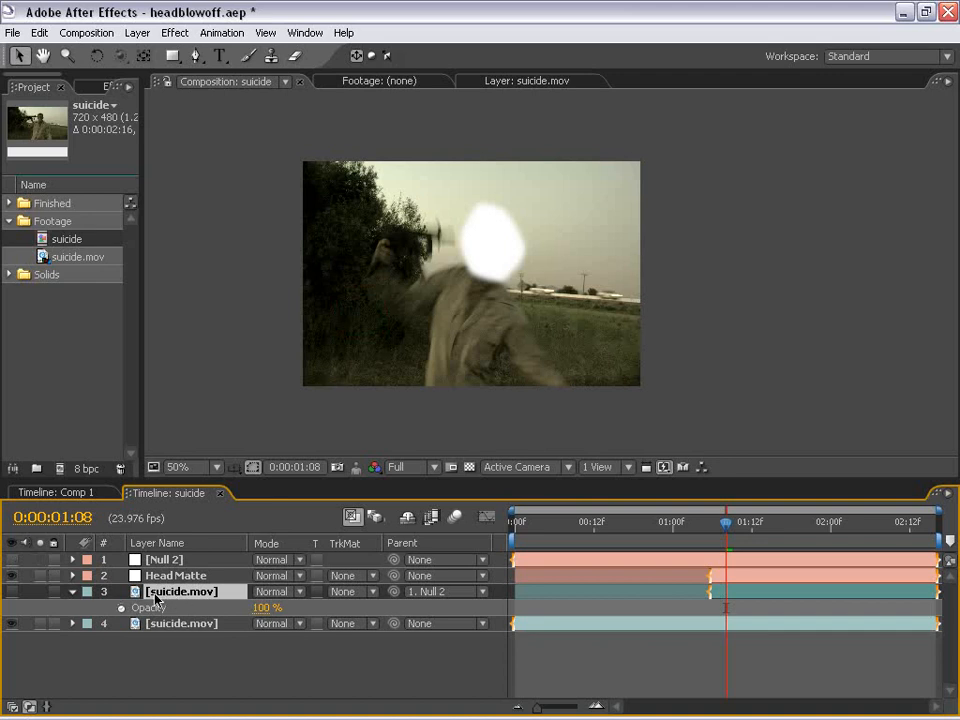
Set the frozen suicide.mov layer's track matte to Alpha Matte "Head Matte" and make that layer visible
left_click(366, 592)
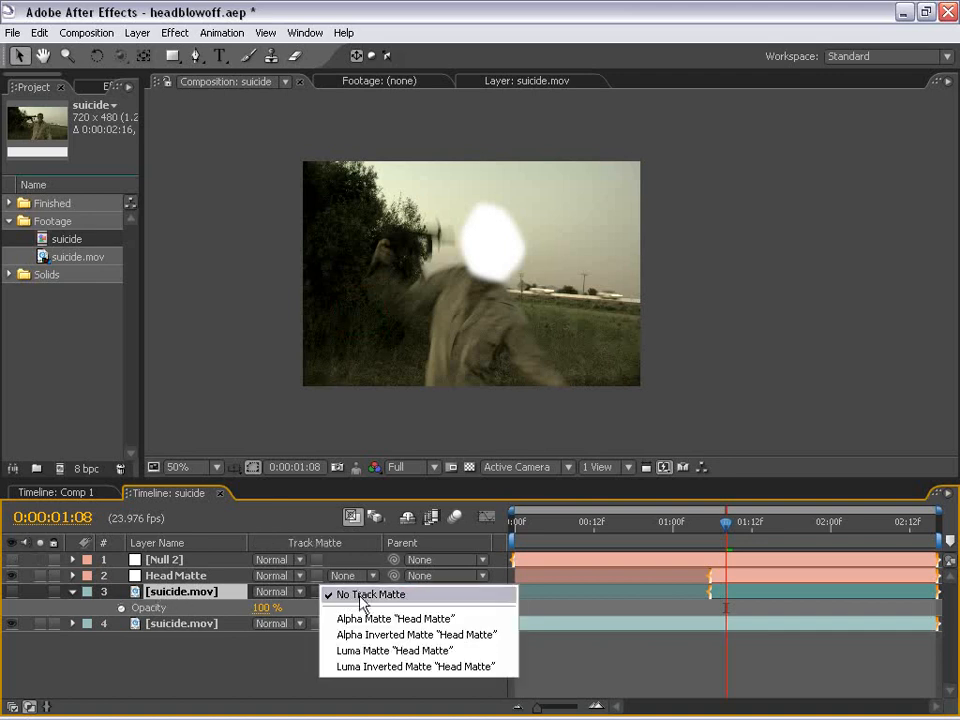
left_click(432, 621)
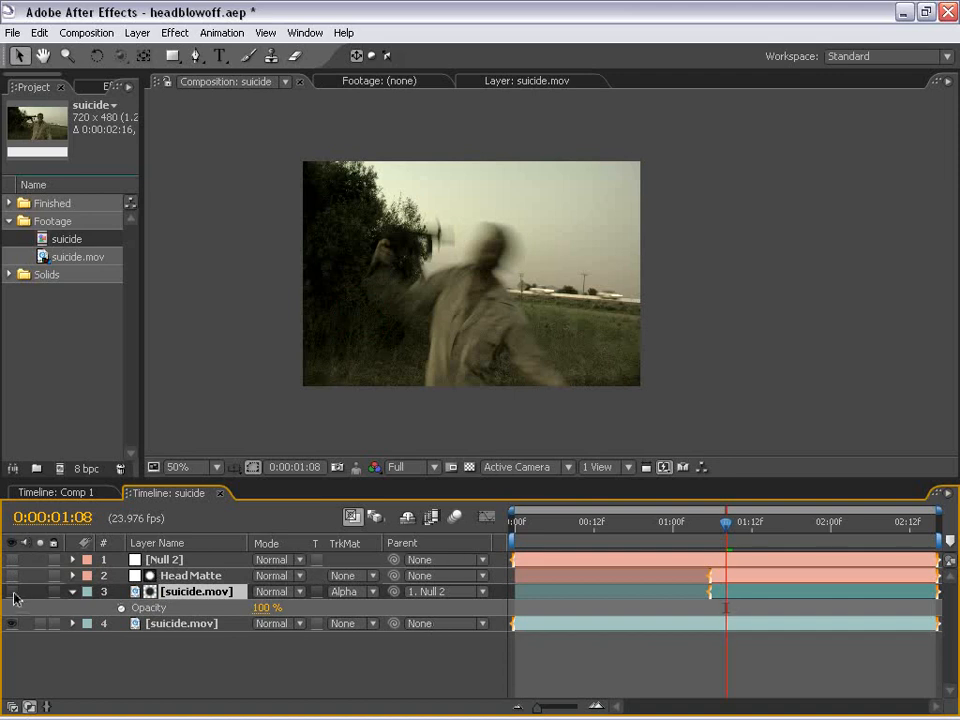
left_click(472, 390)
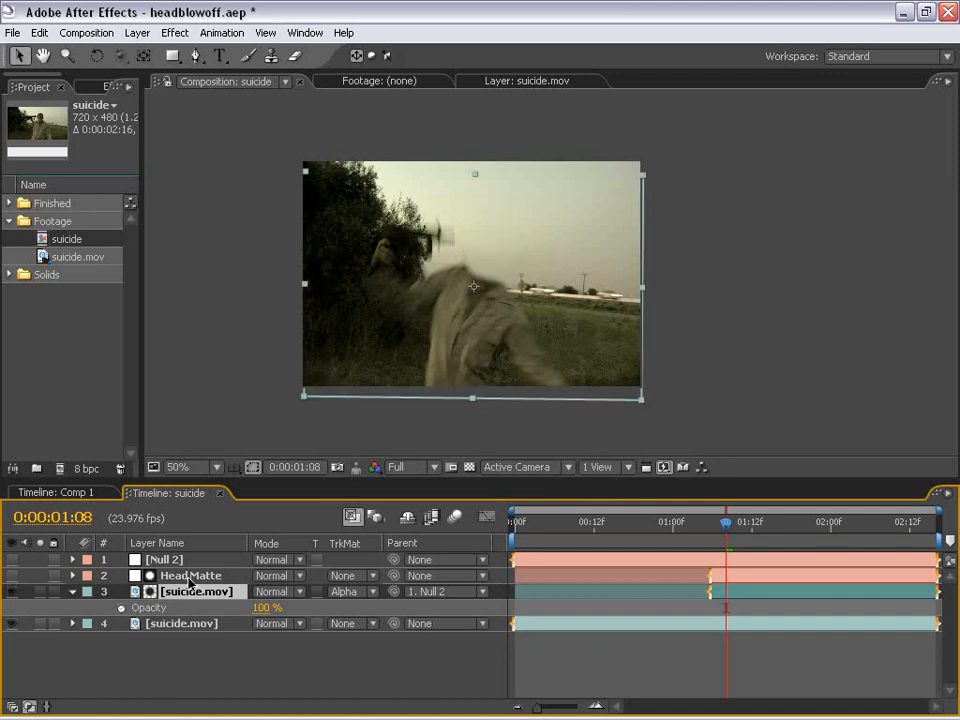
At 0:00:01:07, set the Head Matte mask's feather to 19 pixels and its expansion to 14 pixels
mouse_move(726, 521)
left_mouse_down()
mouse_move(770, 523)
mouse_move(720, 523)
left_mouse_up()
left_click(724, 578)
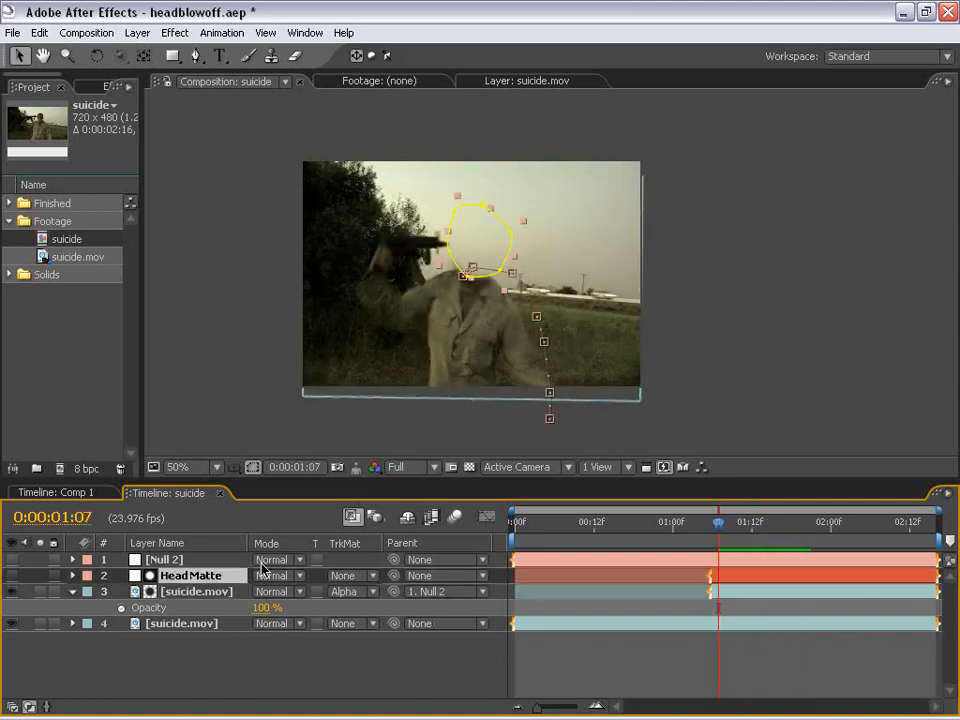
key("f")
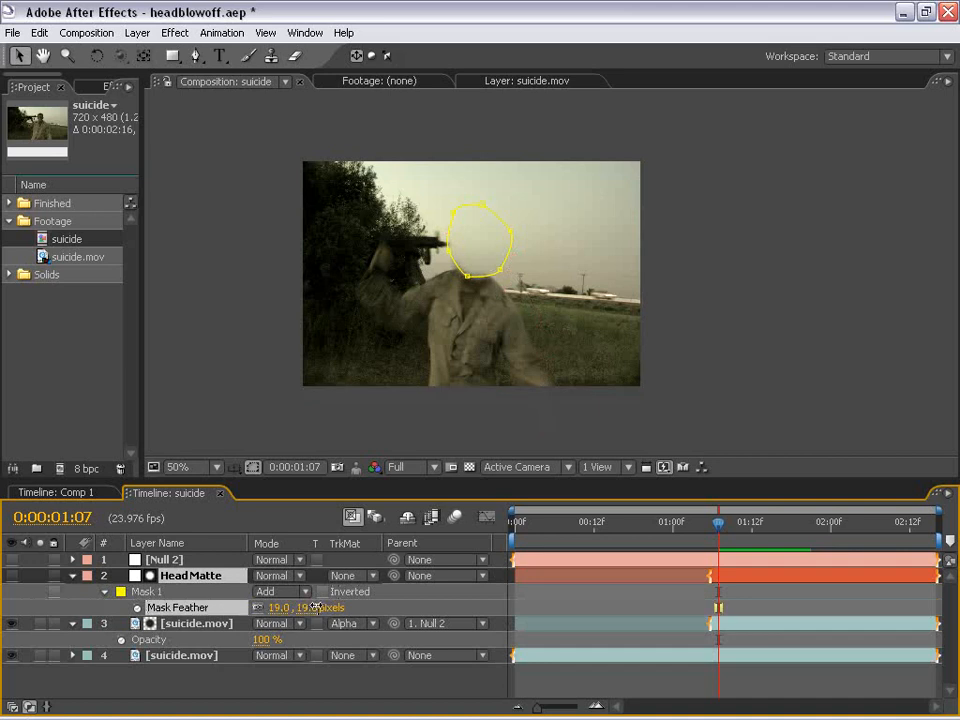
key("m")
key("m")
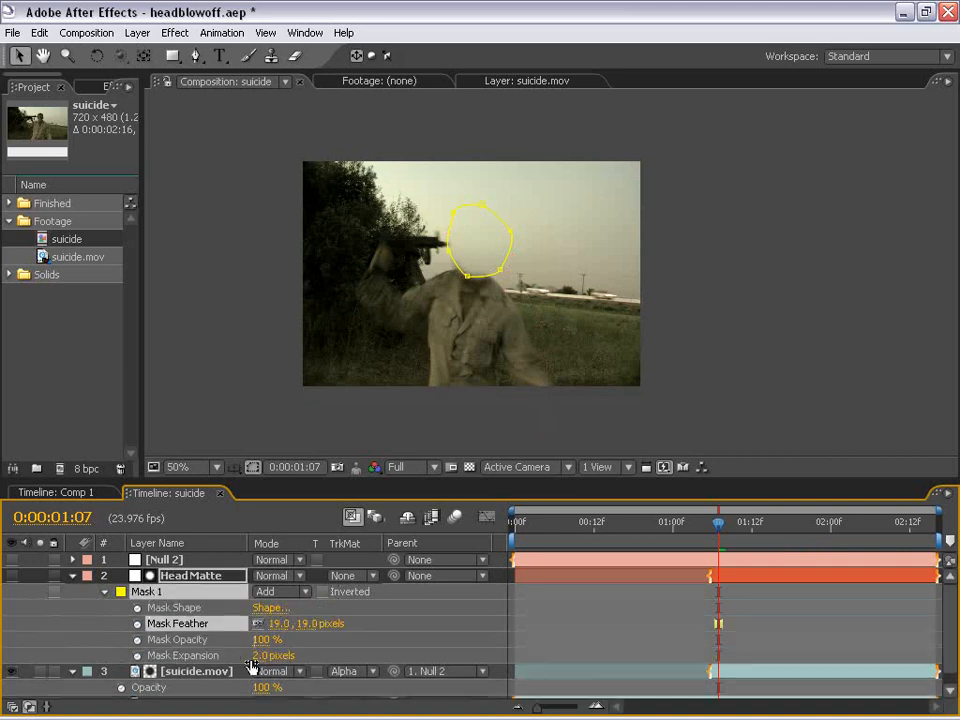
left_click_drag(260, 655, 274, 655)
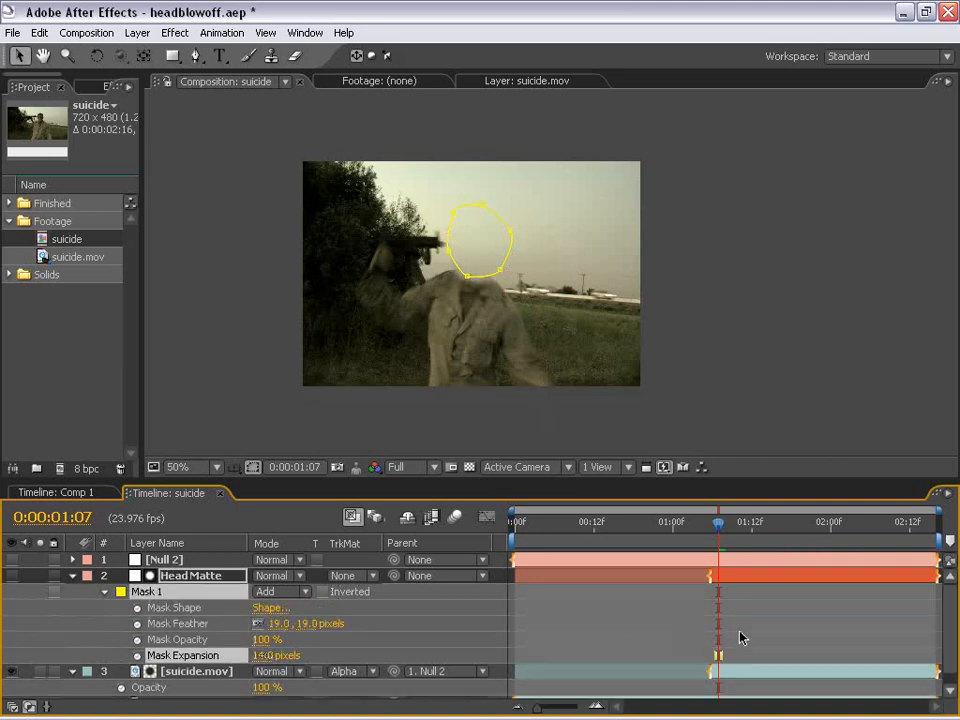
Trim the start of Head Matte and the frozen suicide.mov layer to 0:00:01:07
left_click(737, 613)
key("Page_Up")
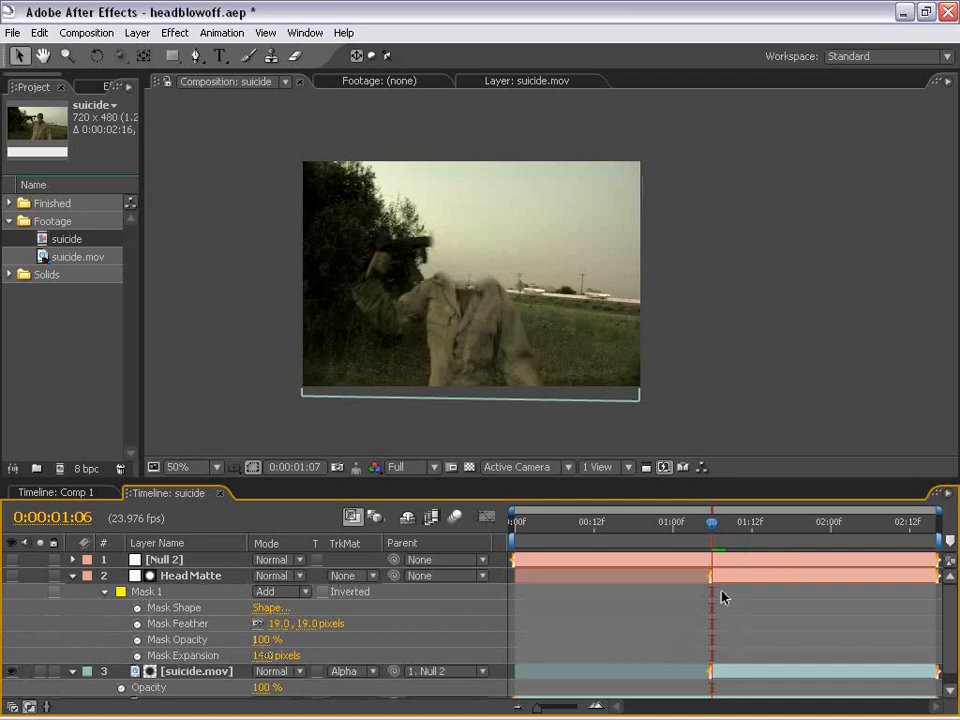
left_click(722, 578)
scroll(696, 568, "down", 1)
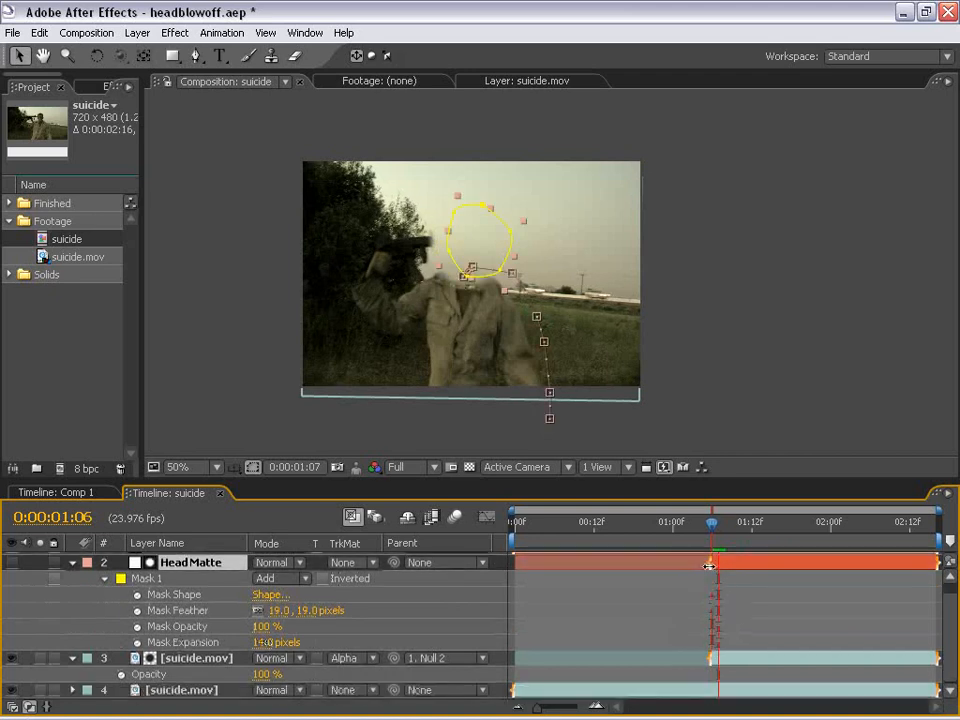
key("Page_Down")
left_click(716, 660)
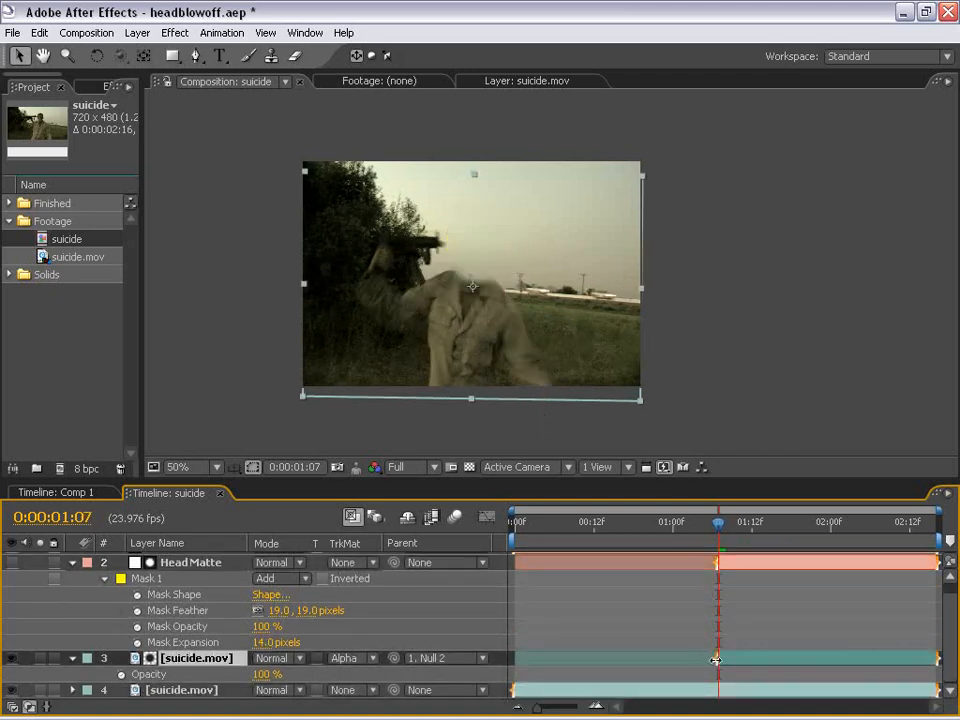
Check the head removal frame by frame from 0:00:01:06 to 0:00:01:16, and play a preview of the composition
key("Page_Up")
key("Page_Down")
key("Page_Down")
key("Page_Down")
key("Page_Down")
key("Page_Down")
key("Page_Down")
key("Page_Down")
key("Page_Down")
key("Page_Down")
key("Page_Down")
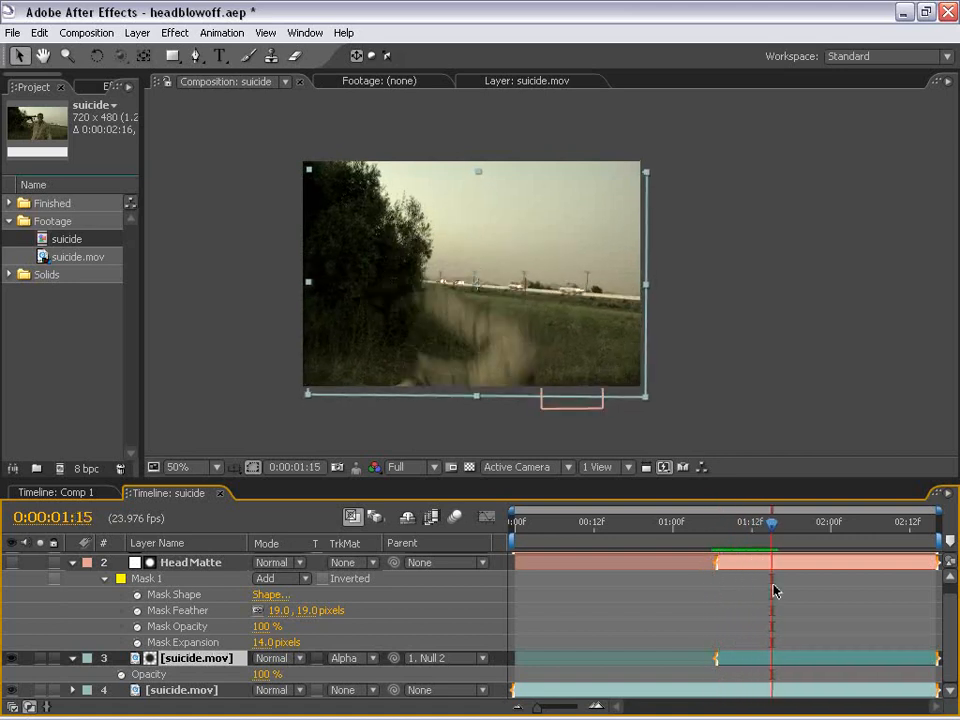
left_click_drag(513, 372, 504, 326)
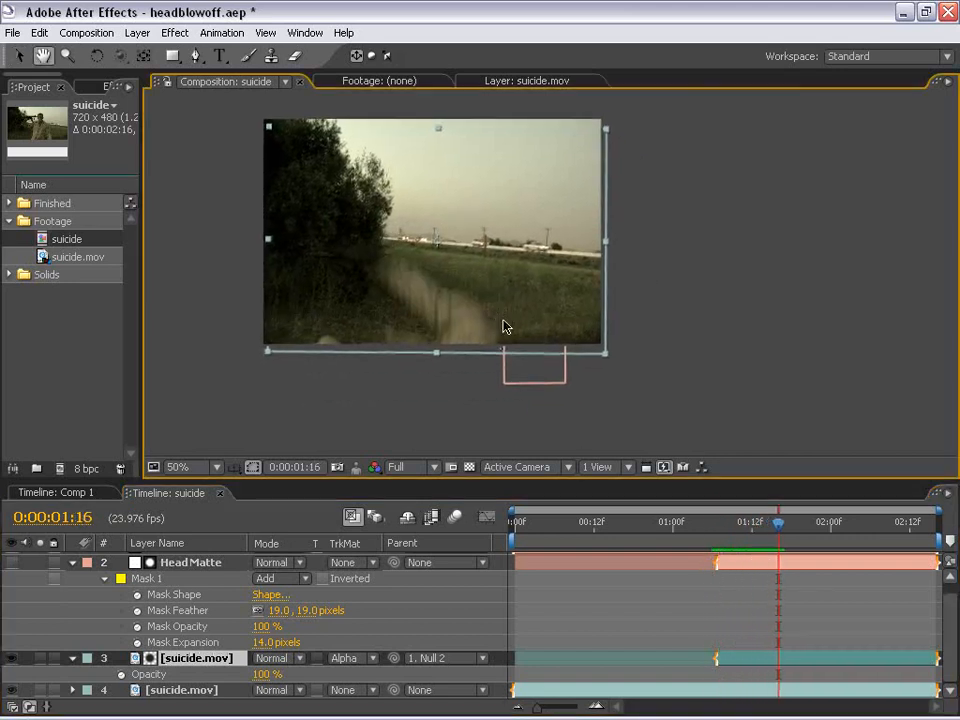
key("space")
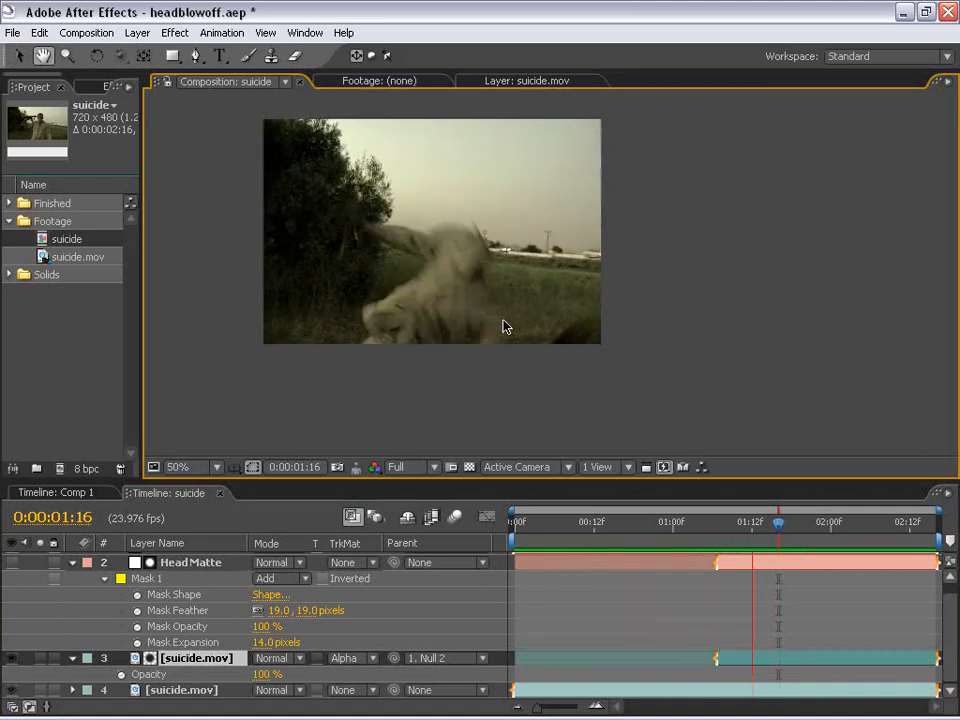
key("space")
left_click_drag(454, 253, 496, 284)
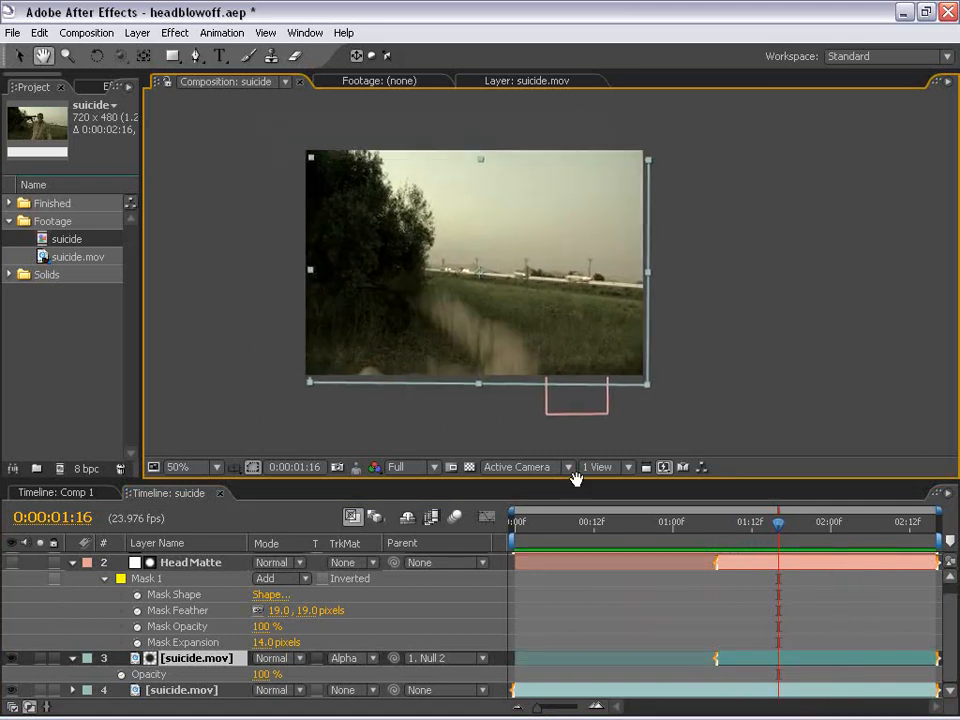
Collapse the layer properties in the timeline and return to frame 0:00:01:07
left_click(73, 563)
left_click(195, 653)
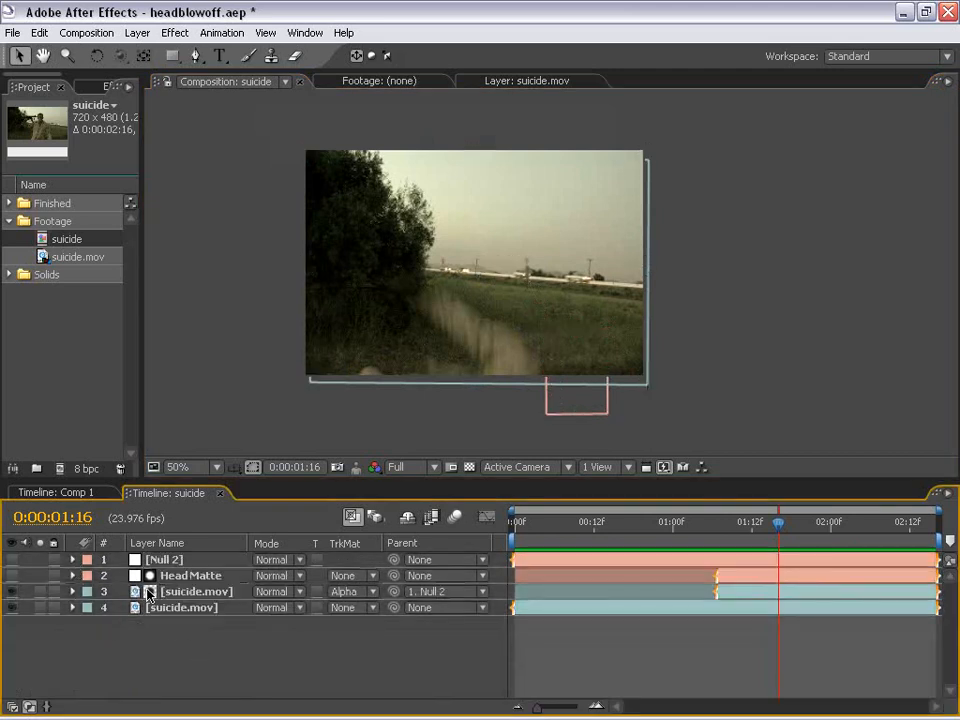
left_click(703, 523)
mouse_move(712, 530)
left_mouse_down()
mouse_move(733, 530)
mouse_move(717, 532)
left_mouse_up()
Widen the project list, switch to Adobe Bridge and browse the Action Movie Essentials folders, ending in Blood_Bursts
left_click_drag(142, 200, 320, 201)
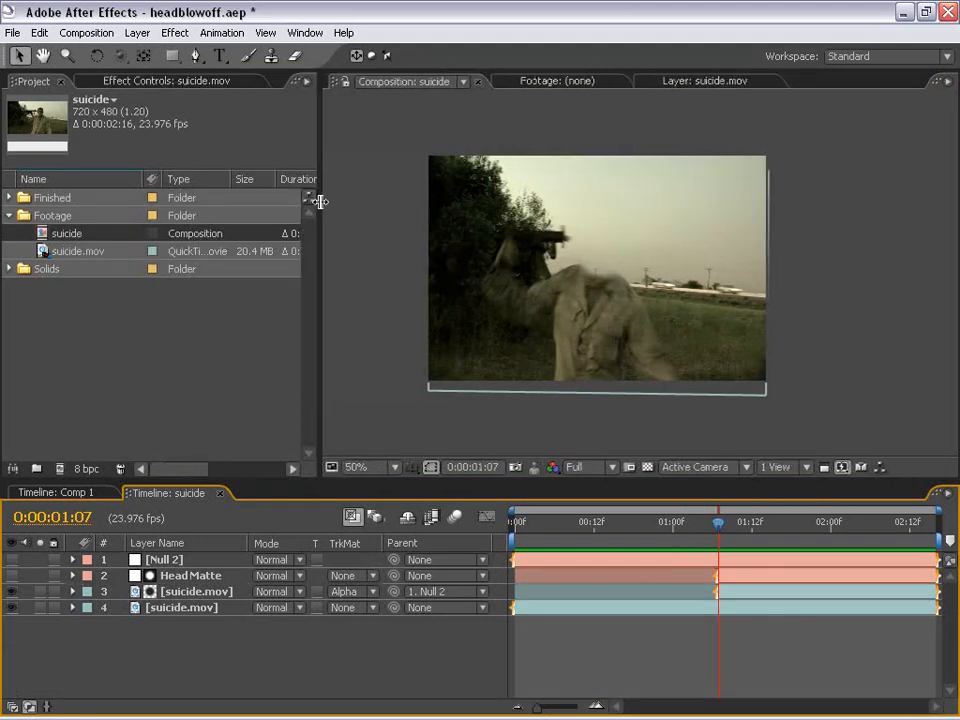
left_click(12, 32)
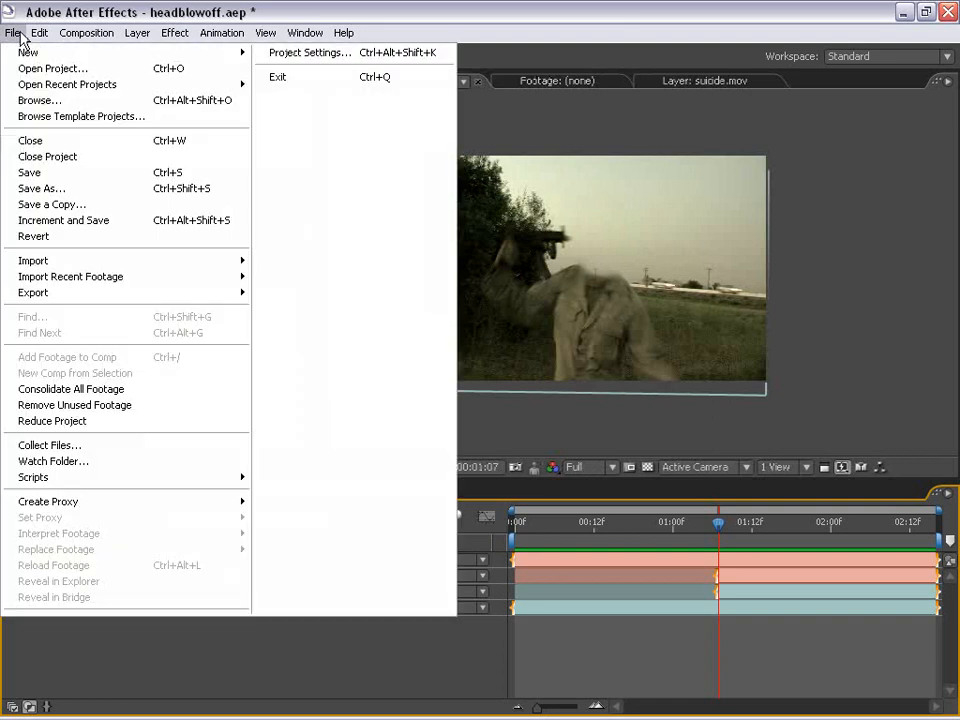
left_click(38, 100)
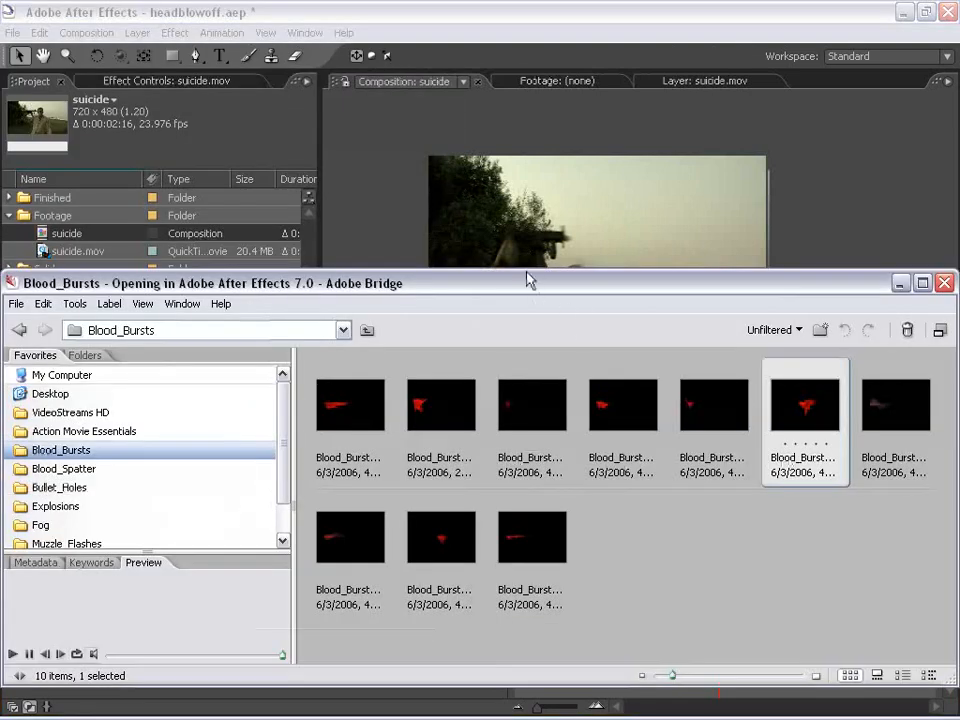
left_click_drag(519, 268, 514, 130)
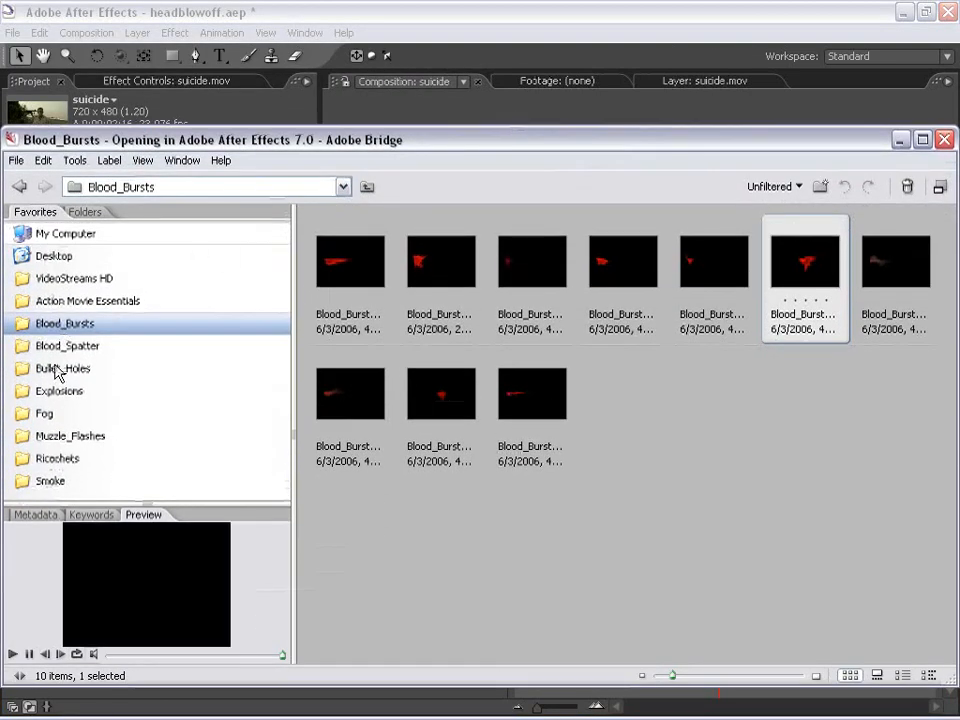
left_click(75, 301)
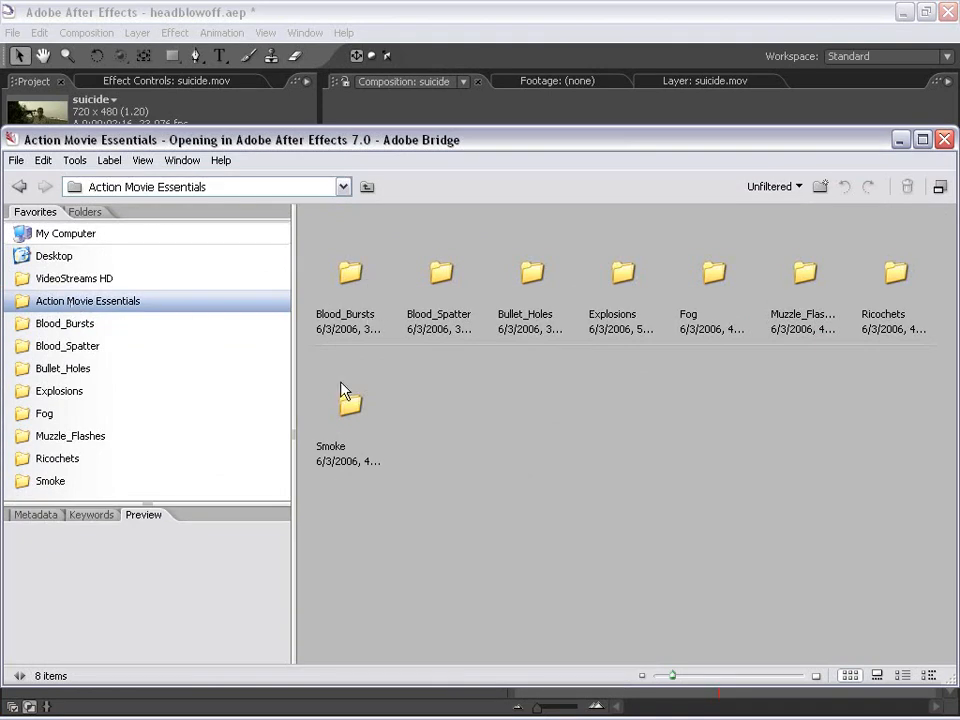
left_click(80, 324)
left_click(96, 350)
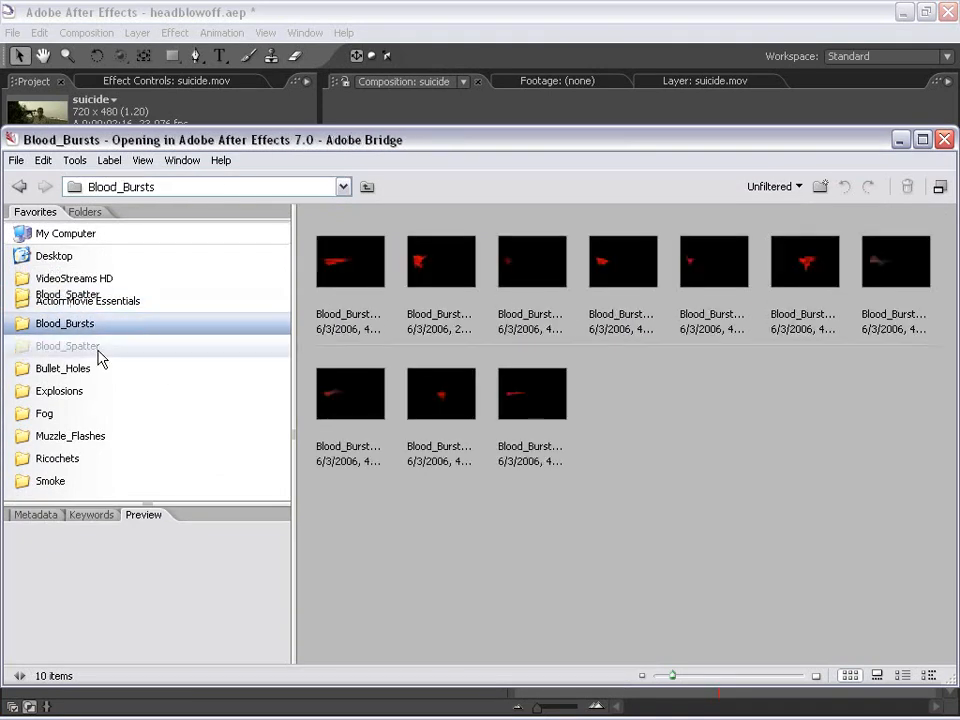
left_click(84, 396)
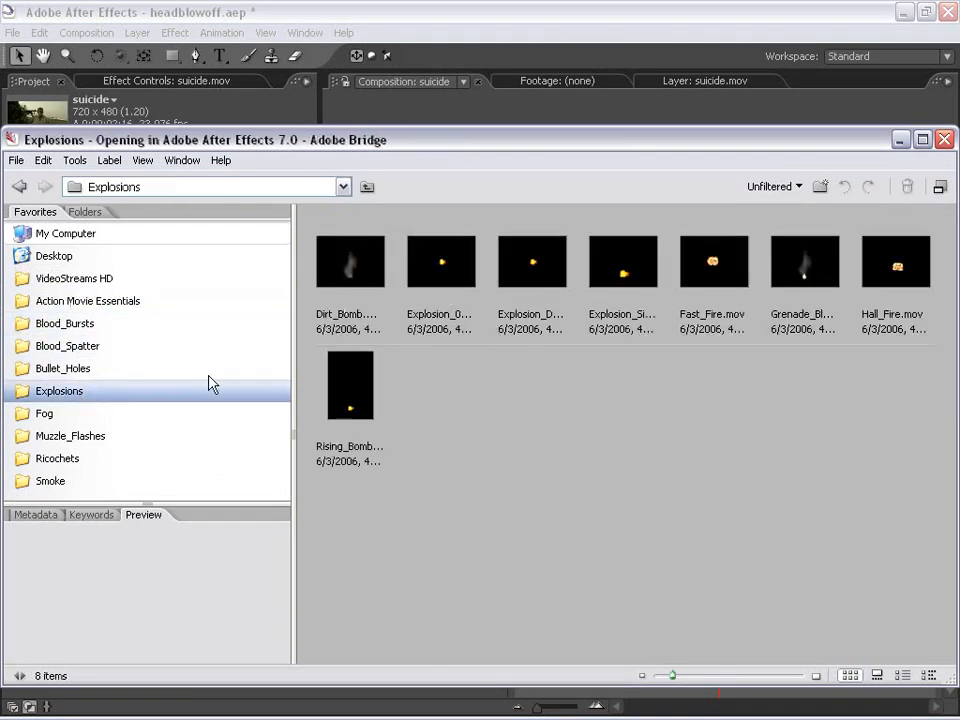
left_click(66, 326)
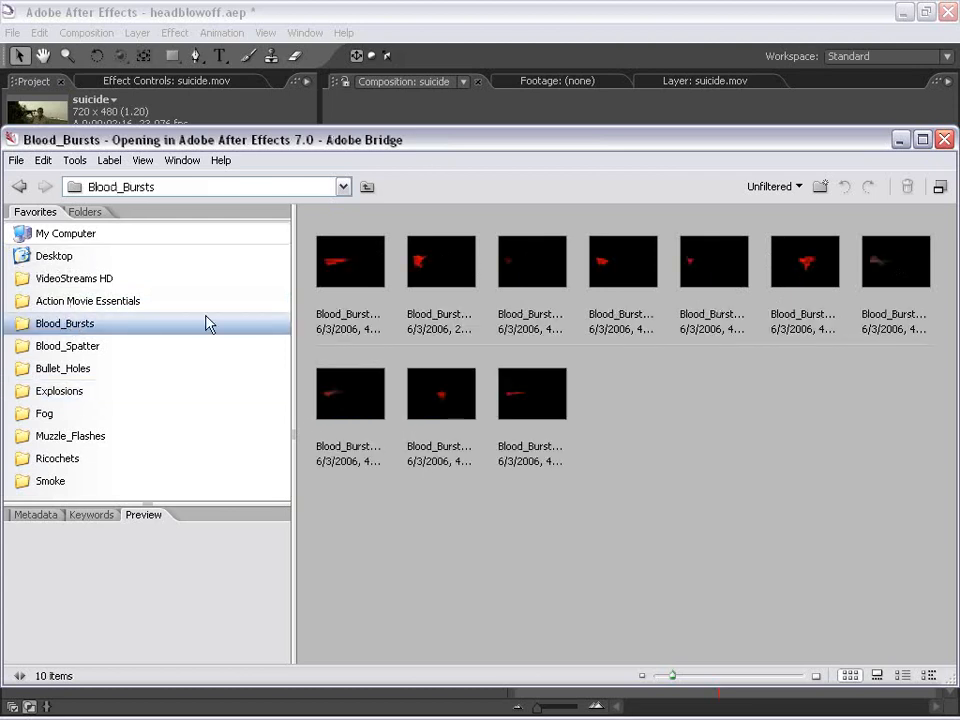
Preview the first and sixth blood burst clips and import Blood_Burst_06.mov into the After Effects project
left_click(362, 270)
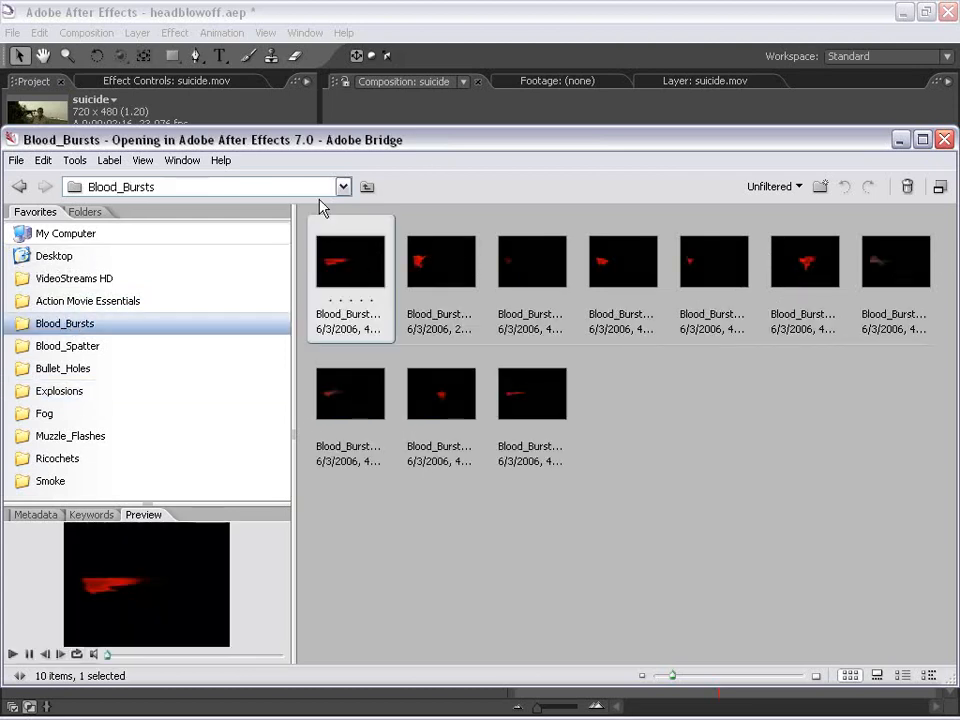
left_click(13, 654)
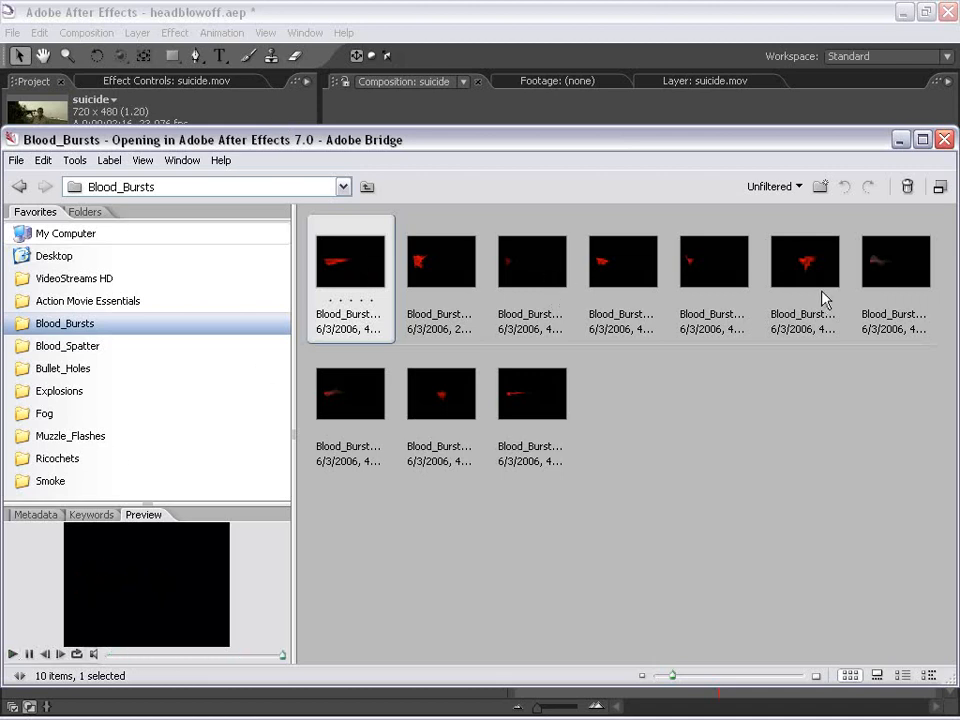
left_click(797, 262)
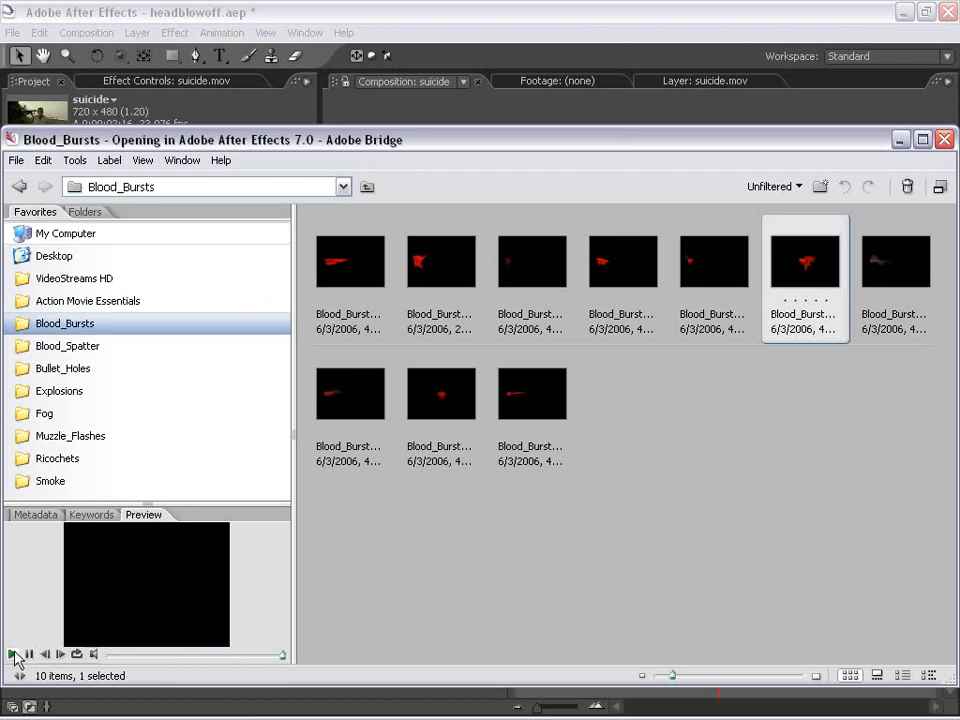
double_click(806, 270)
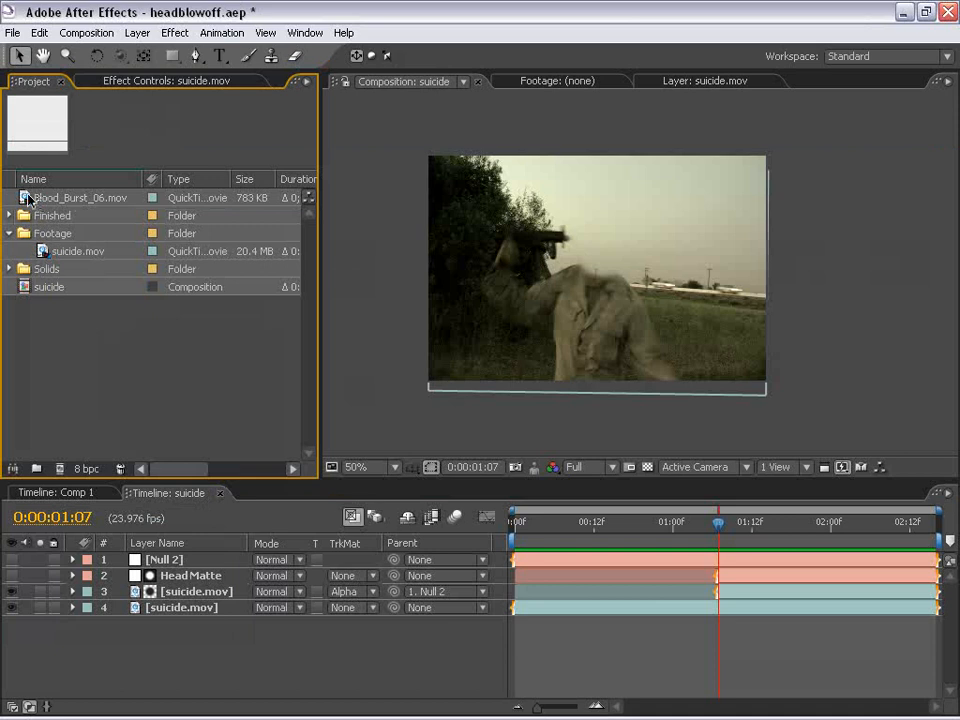
Add Blood_Burst_06.mov as the top layer starting at 0:00:01:07 and move the burst up over the missing head
left_click_drag(28, 198, 719, 562)
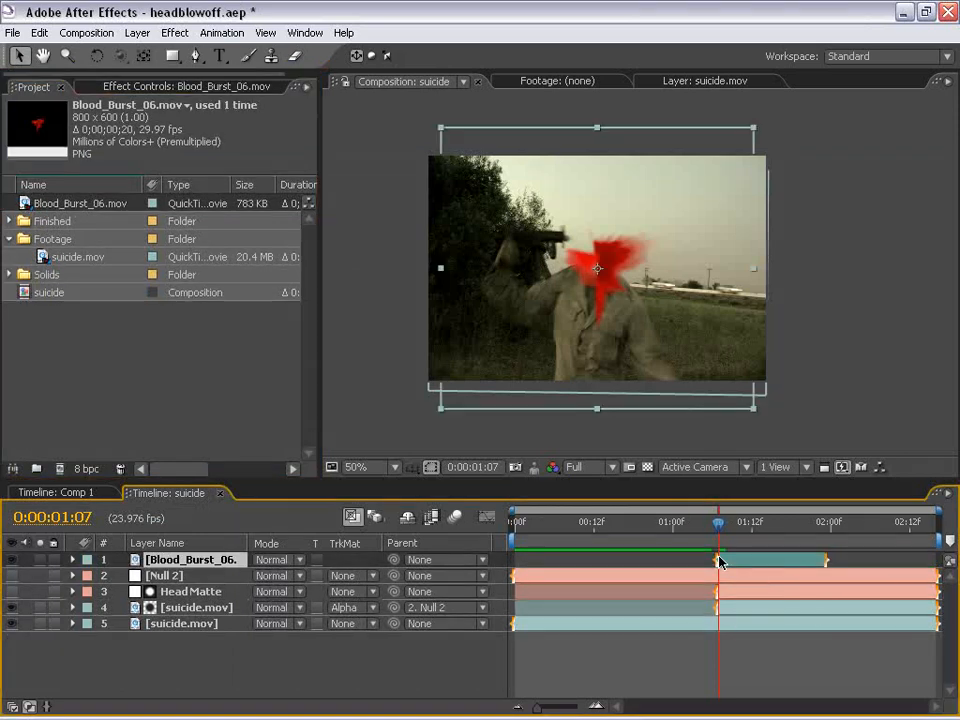
left_click(634, 330)
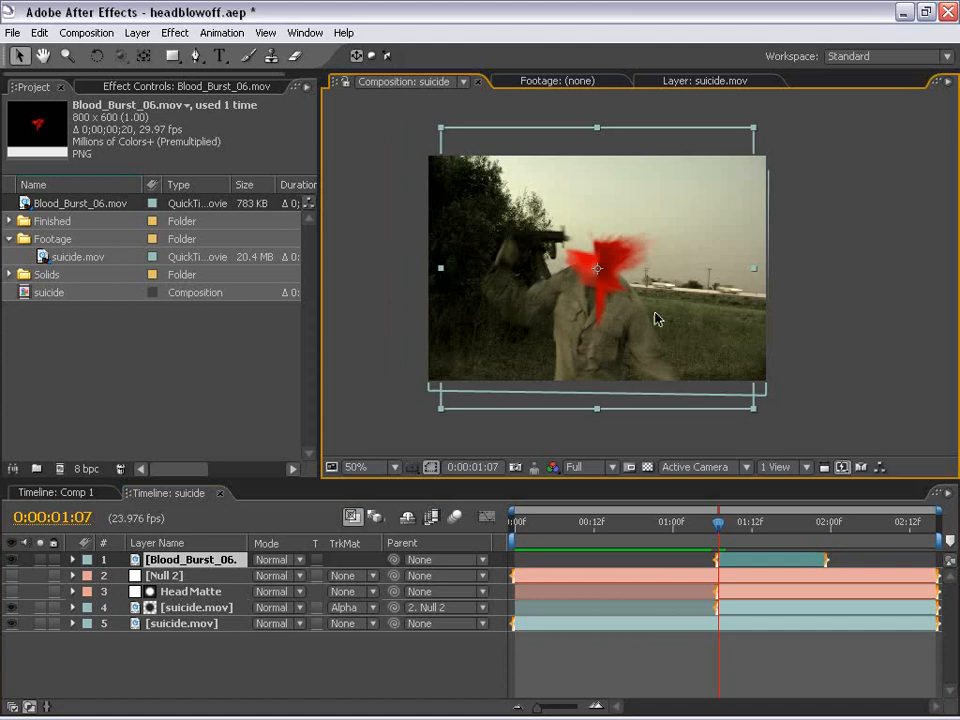
mouse_move(634, 296)
left_mouse_down()
mouse_move(620, 250)
mouse_move(624, 282)
left_mouse_up()
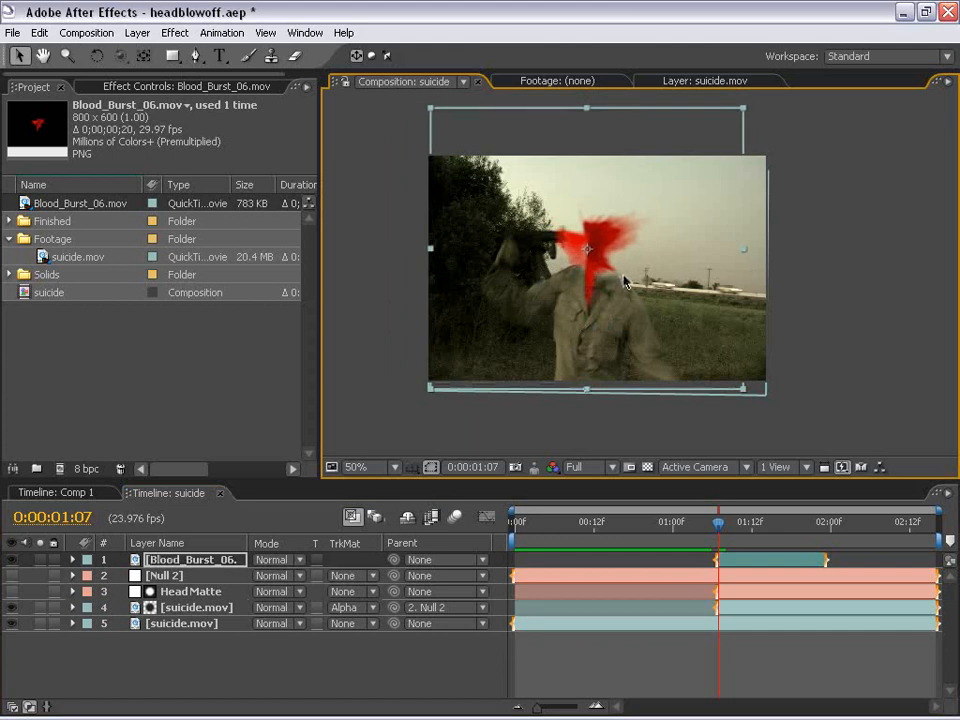
Shift the Blood_Burst_06.mov layer one frame earlier to start at 0:00:01:06 and reposition the burst over the man's head
key("Page_Up")
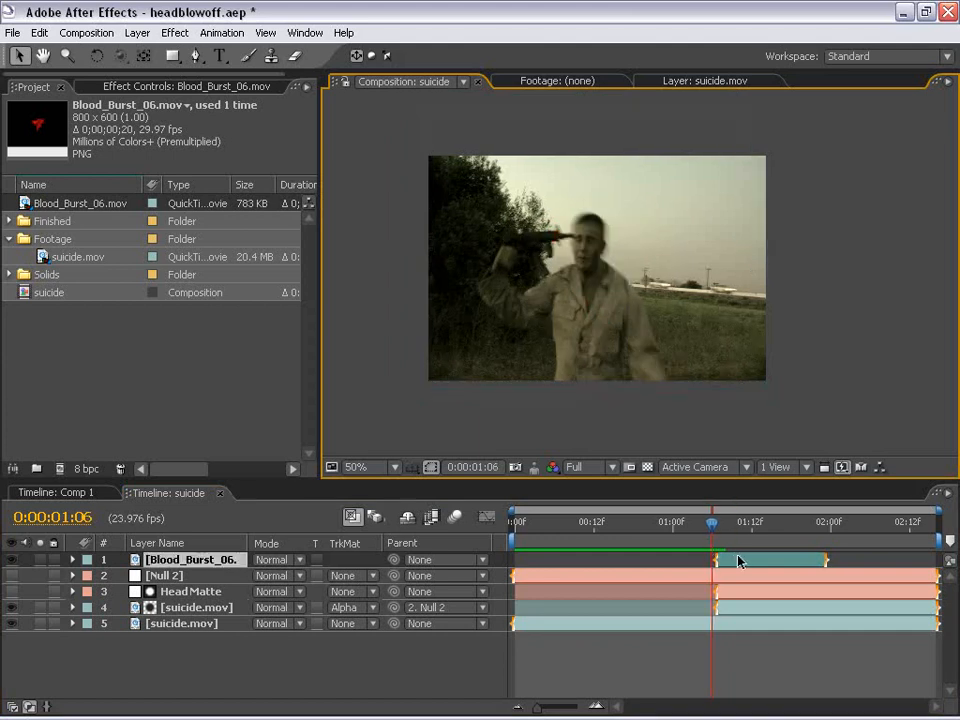
left_click_drag(739, 561, 732, 561)
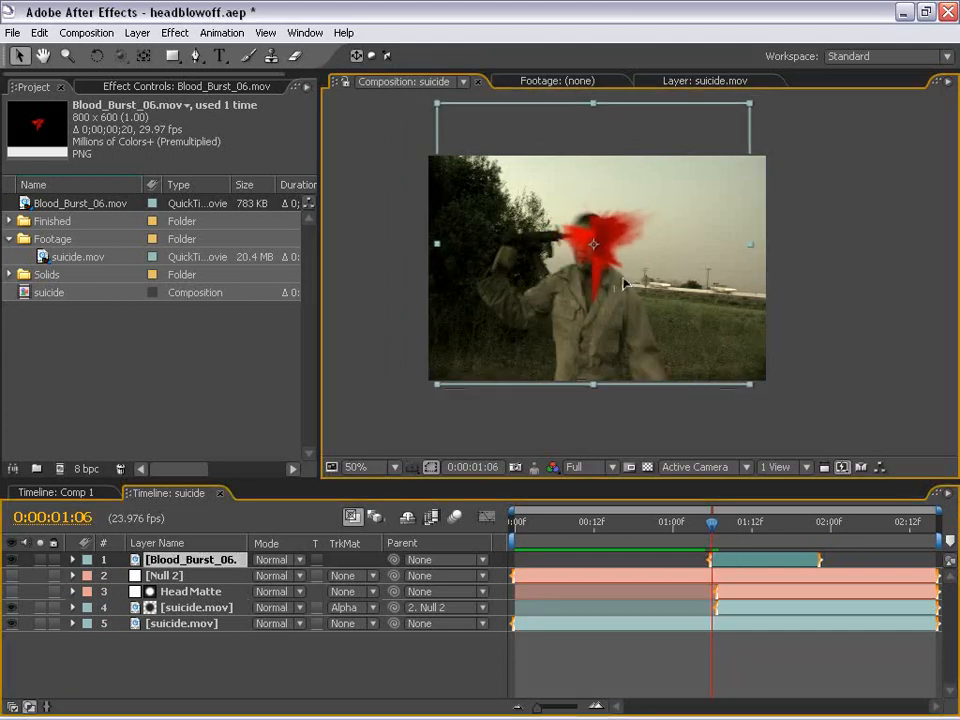
left_click(736, 648)
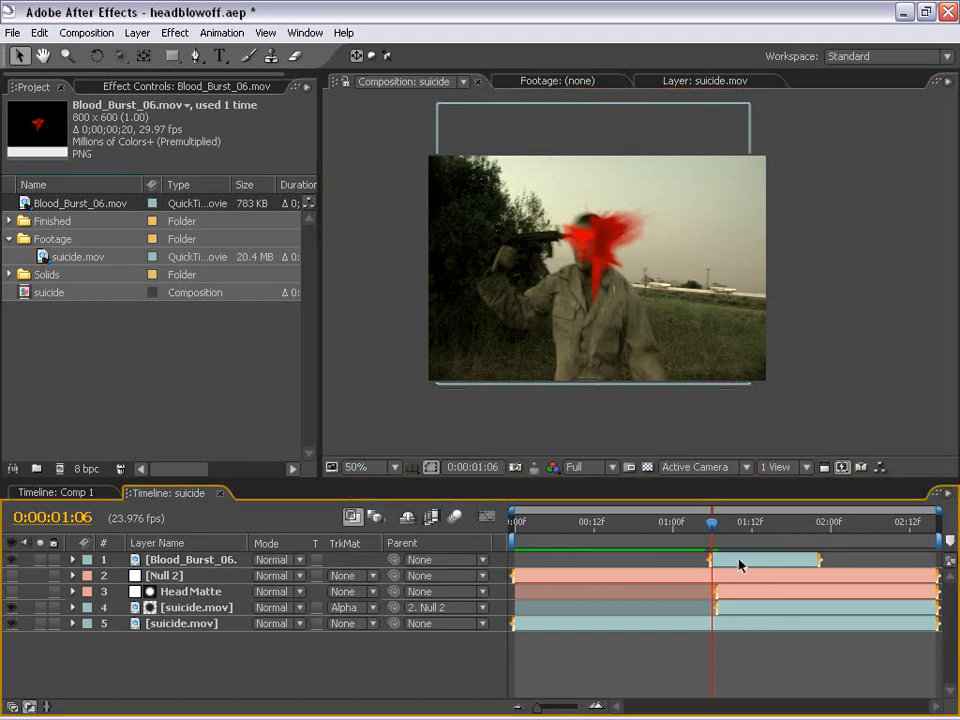
left_click(739, 566)
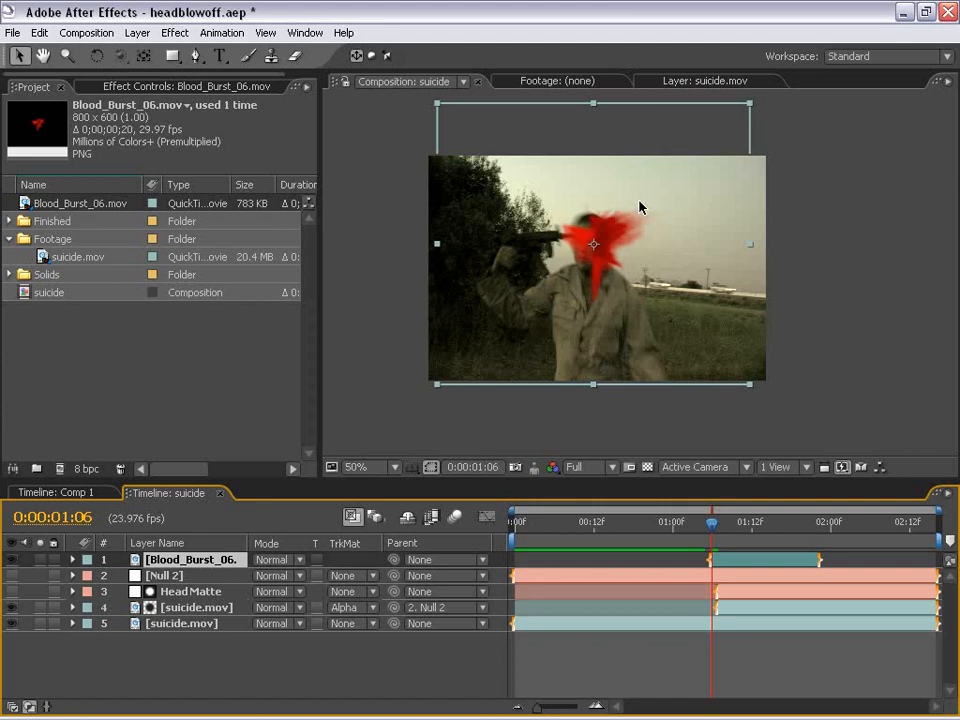
left_click(606, 666)
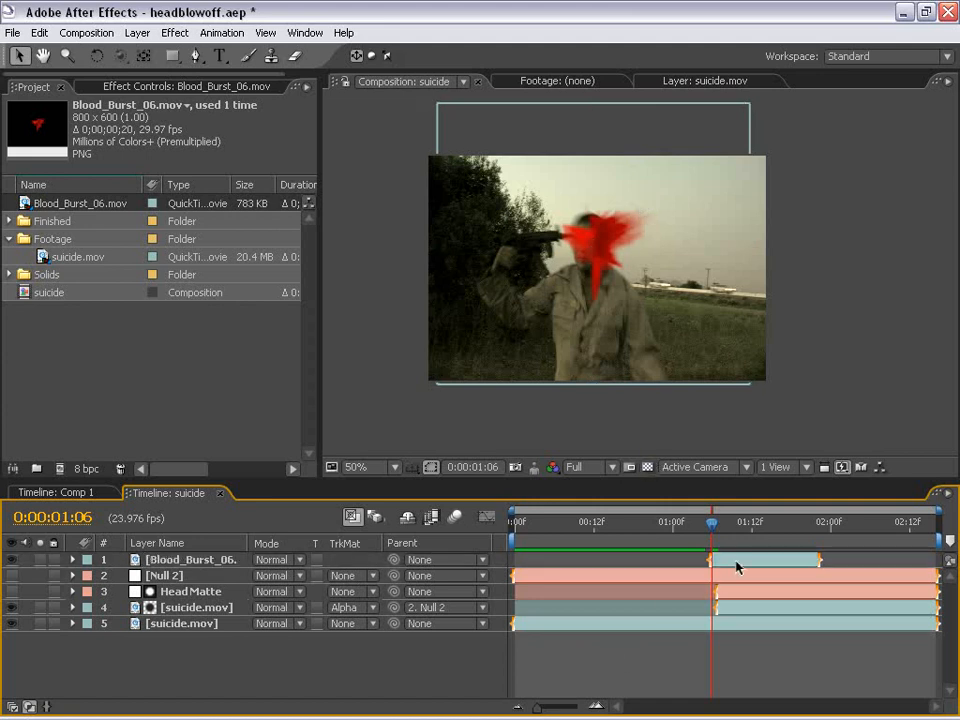
Apply the Hue/Saturation and Levels effects to the Blood_Burst_06.mov layer
left_click(735, 560)
left_click(175, 33)
mouse_move(210, 188)
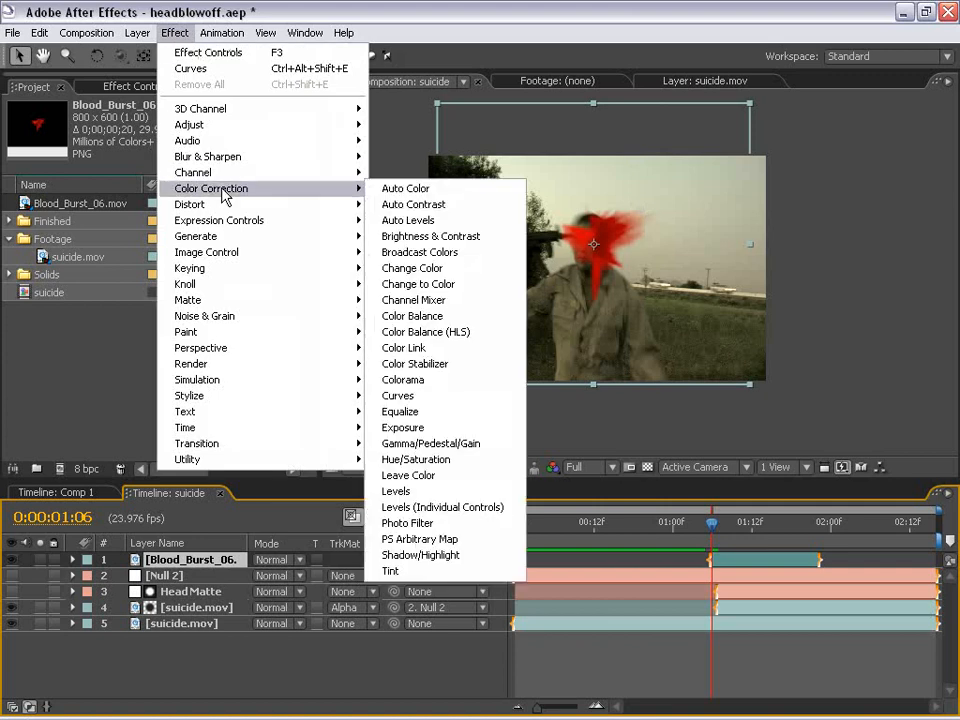
left_click(415, 459)
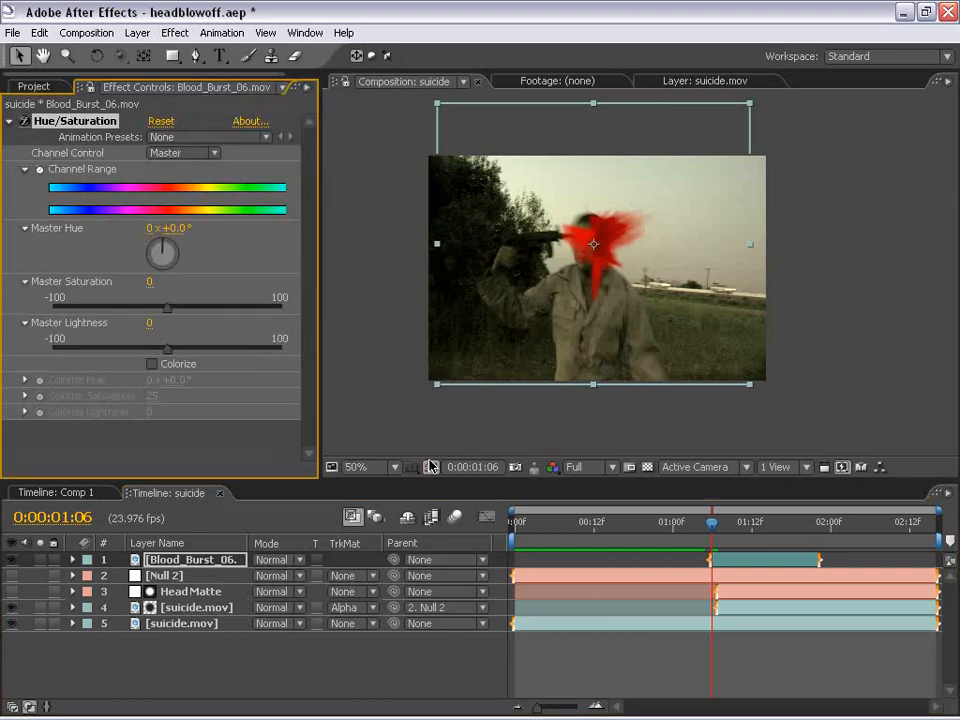
left_click(170, 33)
mouse_move(218, 188)
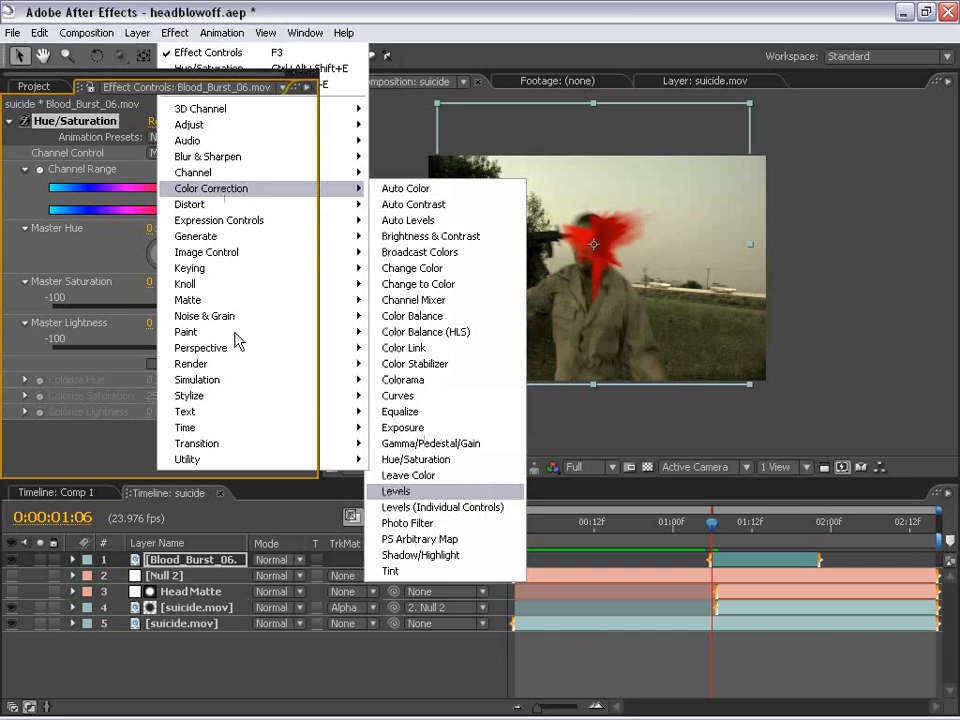
left_click(400, 491)
scroll(306, 252, "up", 5)
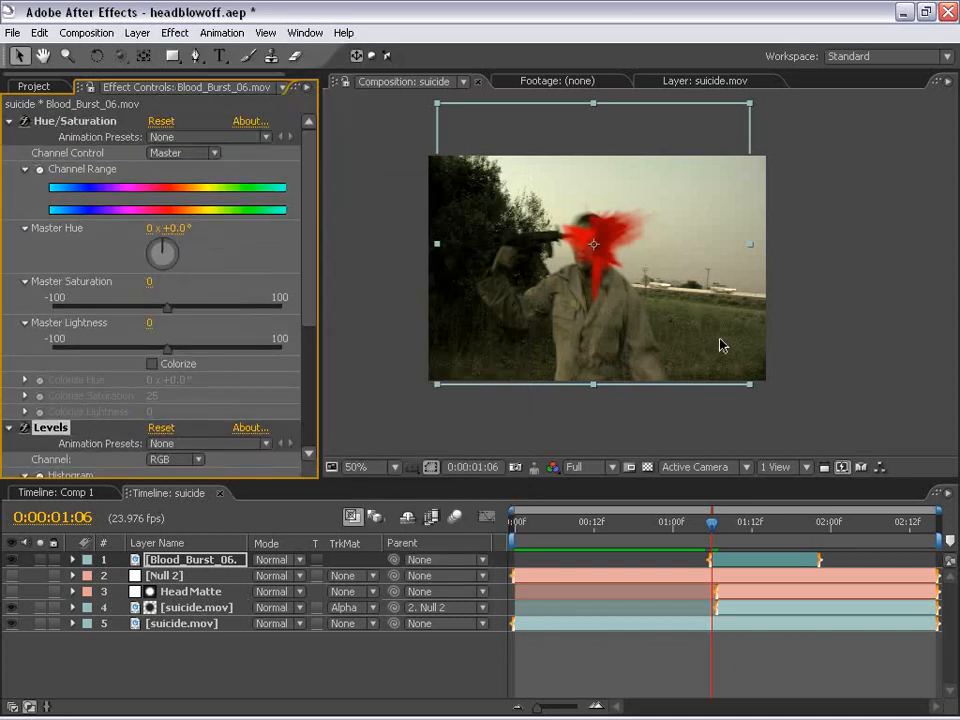
Set the blood burst's Master Saturation to -60 and Master Lightness to -30 in Hue/Saturation
left_click_drag(167, 307, 105, 307)
left_click(154, 281)
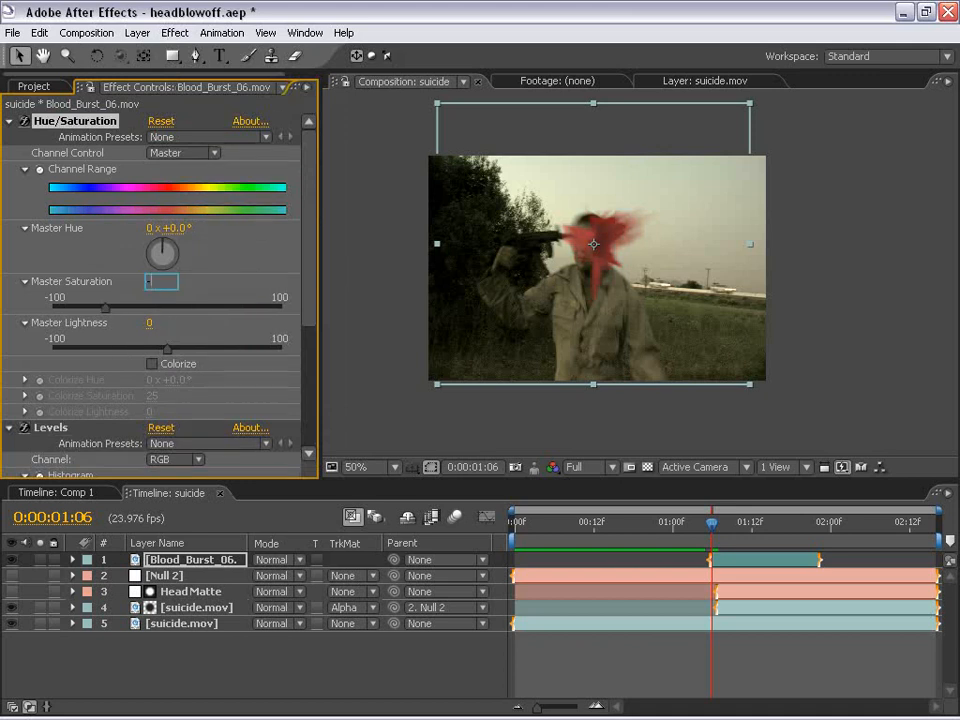
type("-60")
key("Return")
left_click(149, 322)
type("-30")
key("Return")
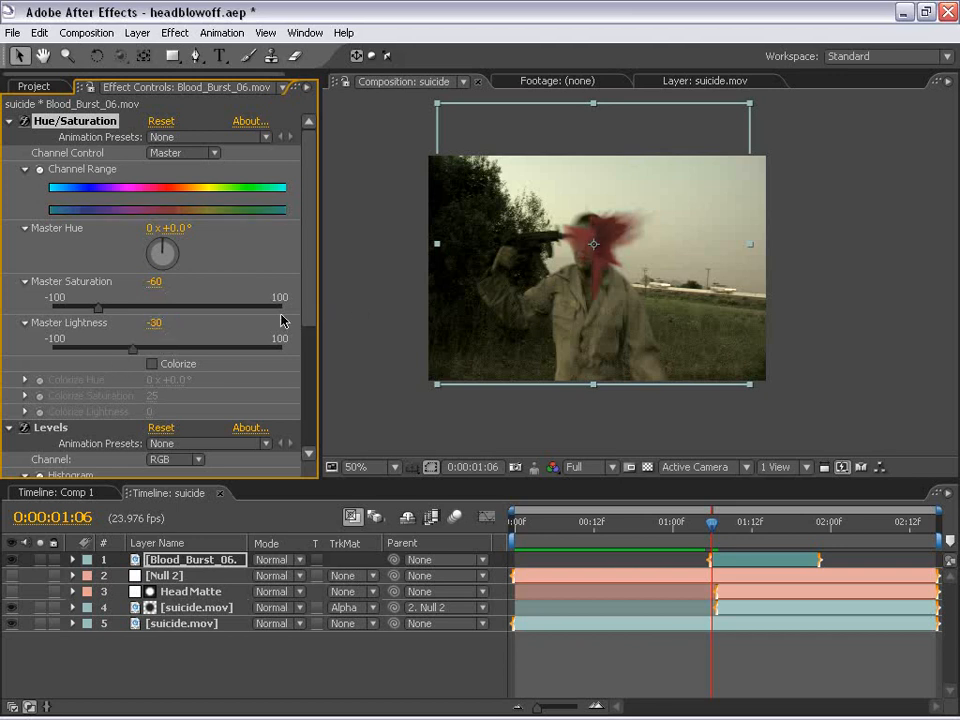
At frame 0:00:01:07, set the blood burst's Levels to Input Black 61 and Input White 227
key("Page_Down")
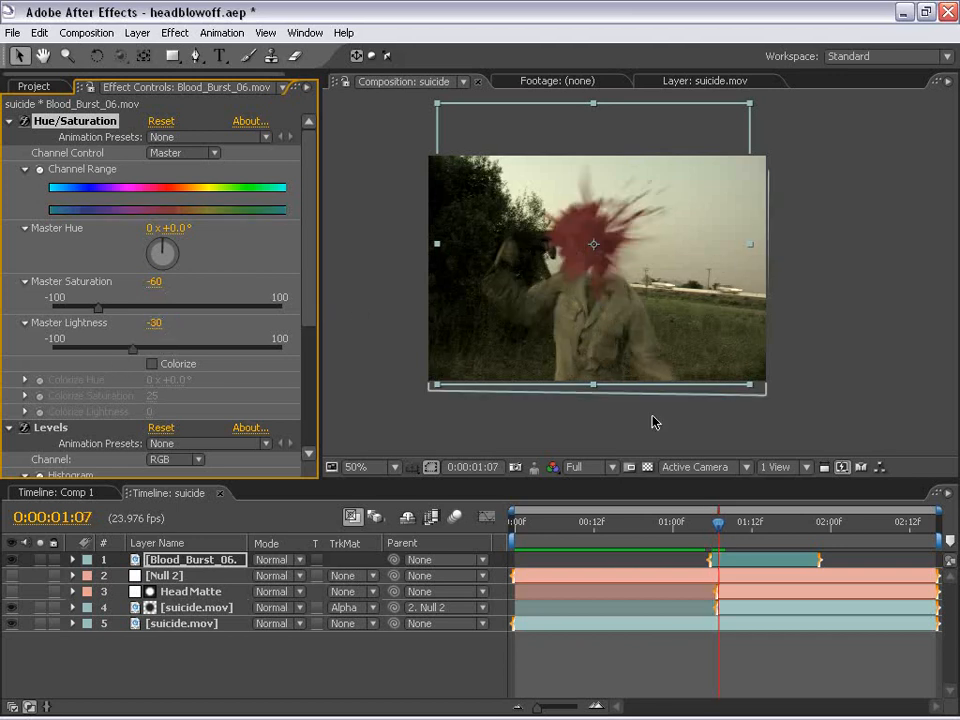
scroll(326, 270, "down", 5)
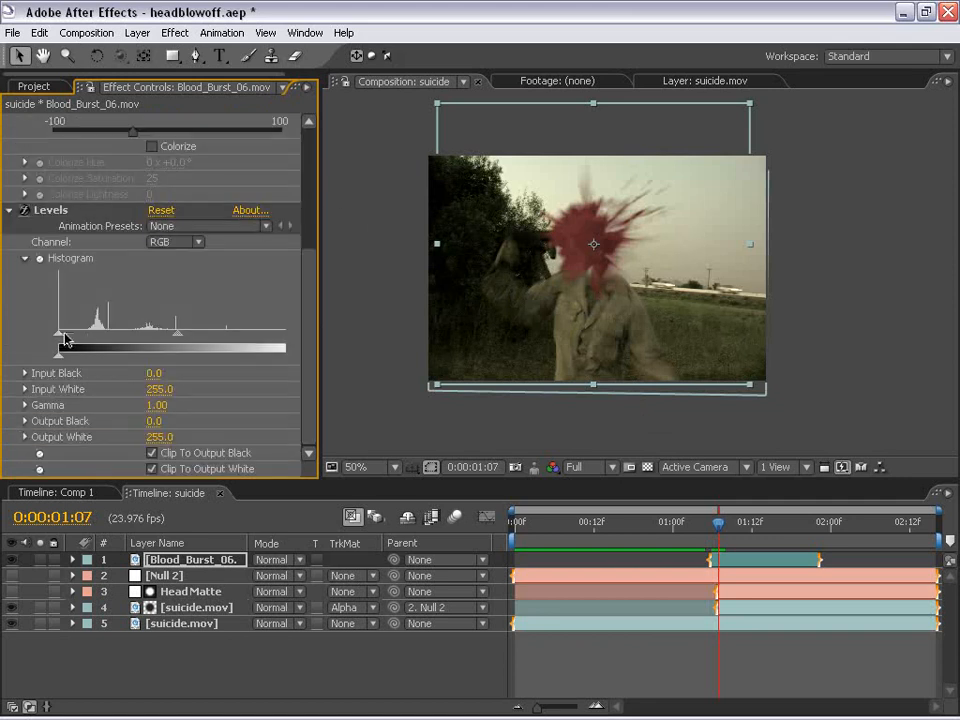
left_click_drag(64, 339, 116, 340)
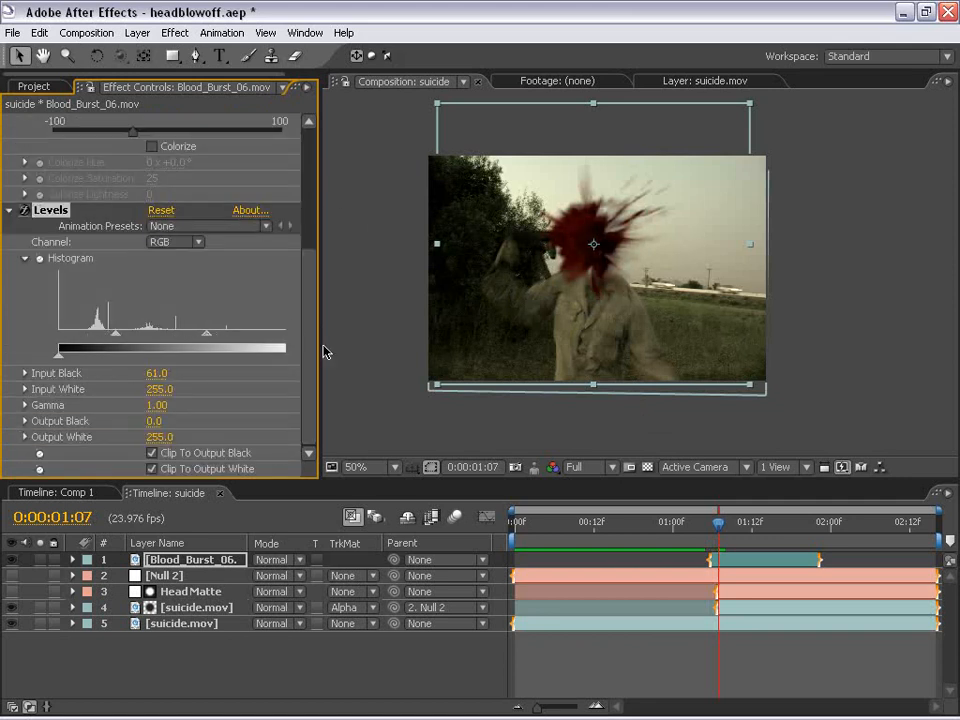
left_click_drag(321, 336, 403, 343)
left_click_drag(297, 331, 271, 332)
Lower the blood burst's Master Saturation to -65 in Hue/Saturation
key("period")
left_click_drag(626, 315, 714, 352)
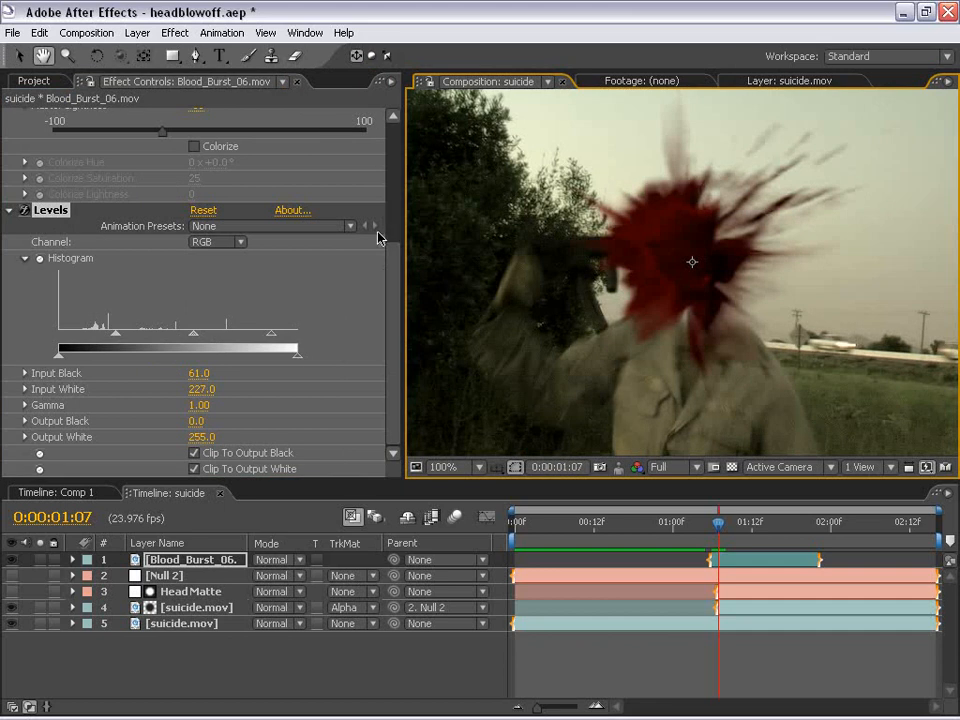
scroll(284, 171, "up", 4)
left_click(196, 238)
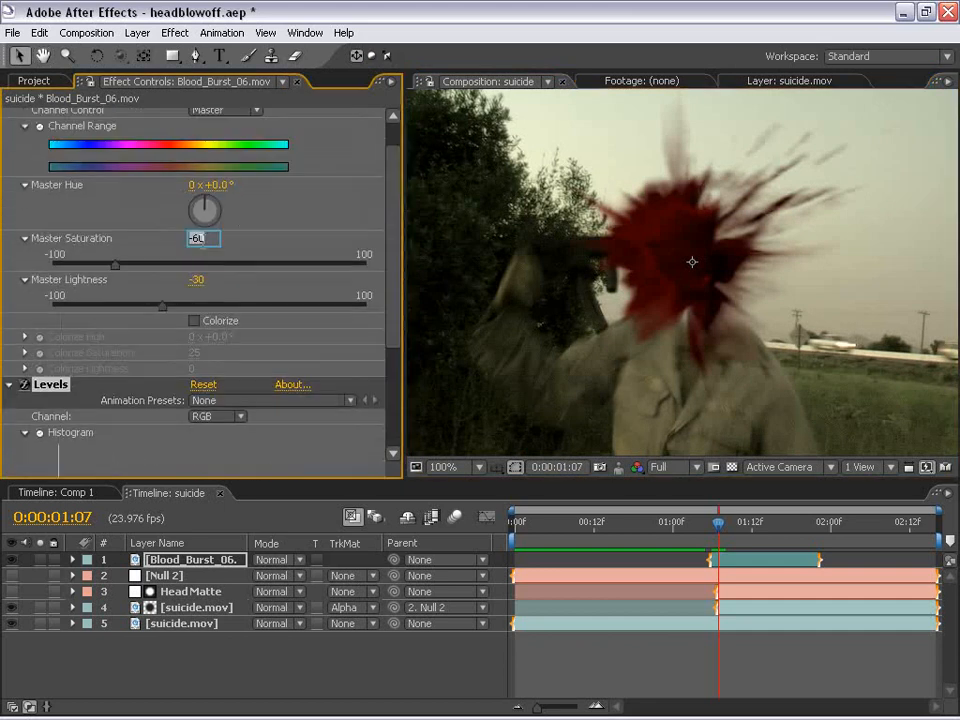
type("-65")
key("Return")
key("comma")
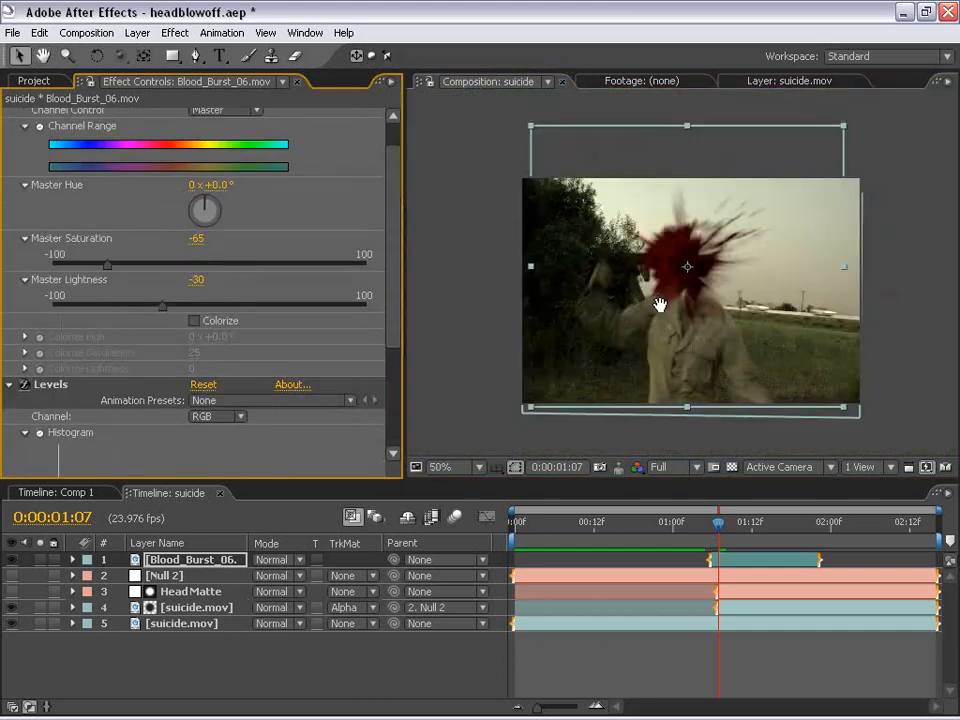
Inspect the darkened blood burst in an enlarged composition view and play a preview of the composition
key("grave")
key("period")
left_click_drag(593, 420, 739, 384)
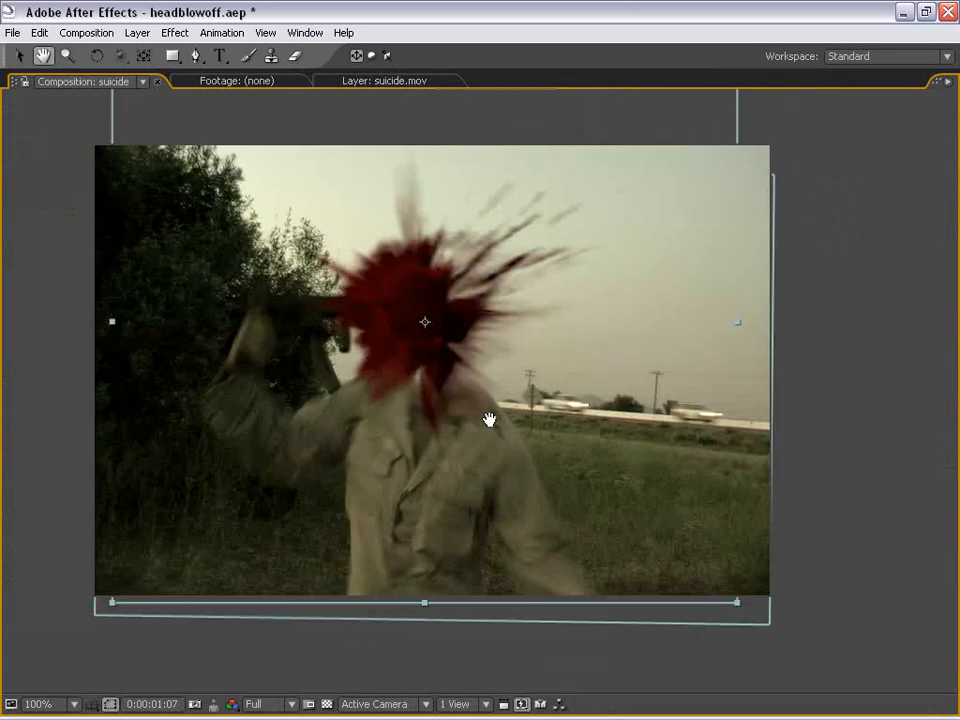
key("grave")
key("comma")
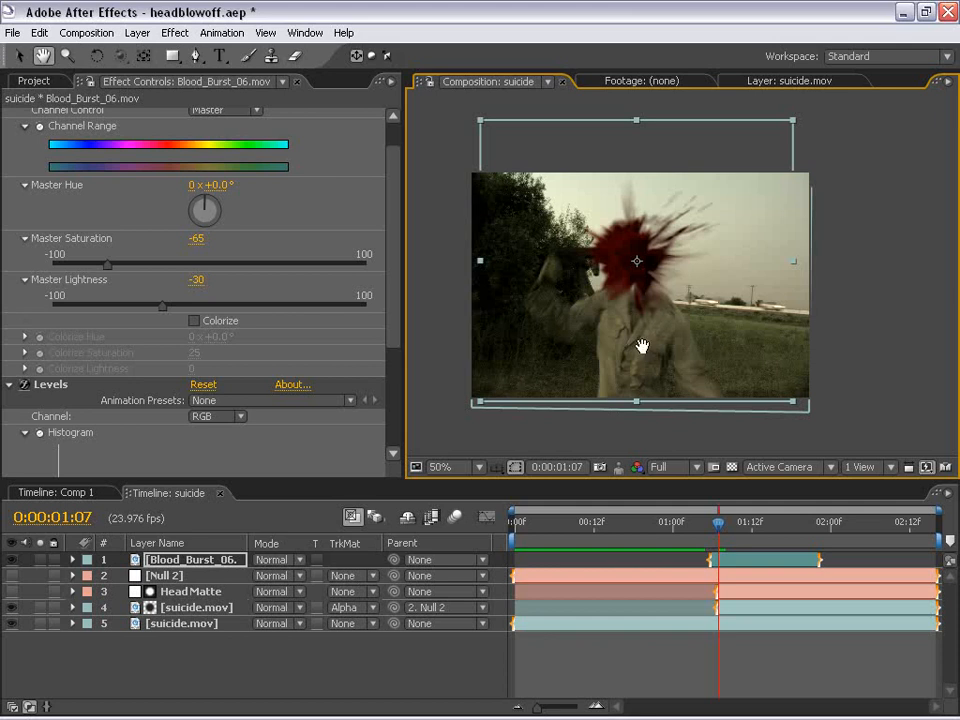
key("grave")
key("period")
left_click_drag(639, 345, 683, 323)
key("grave")
key("comma")
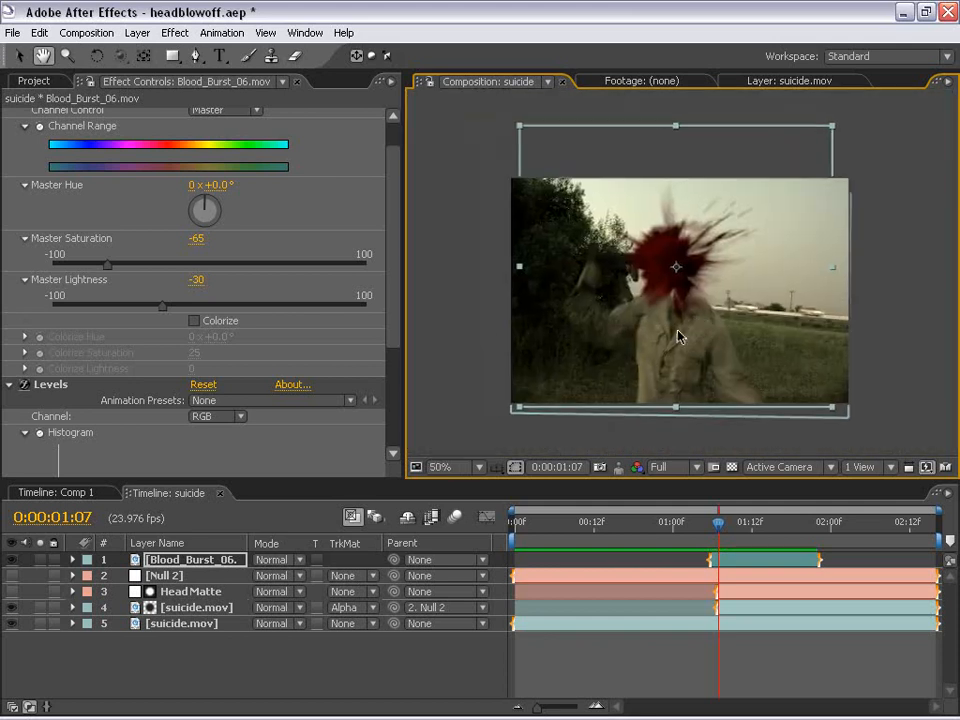
key("KP_0")
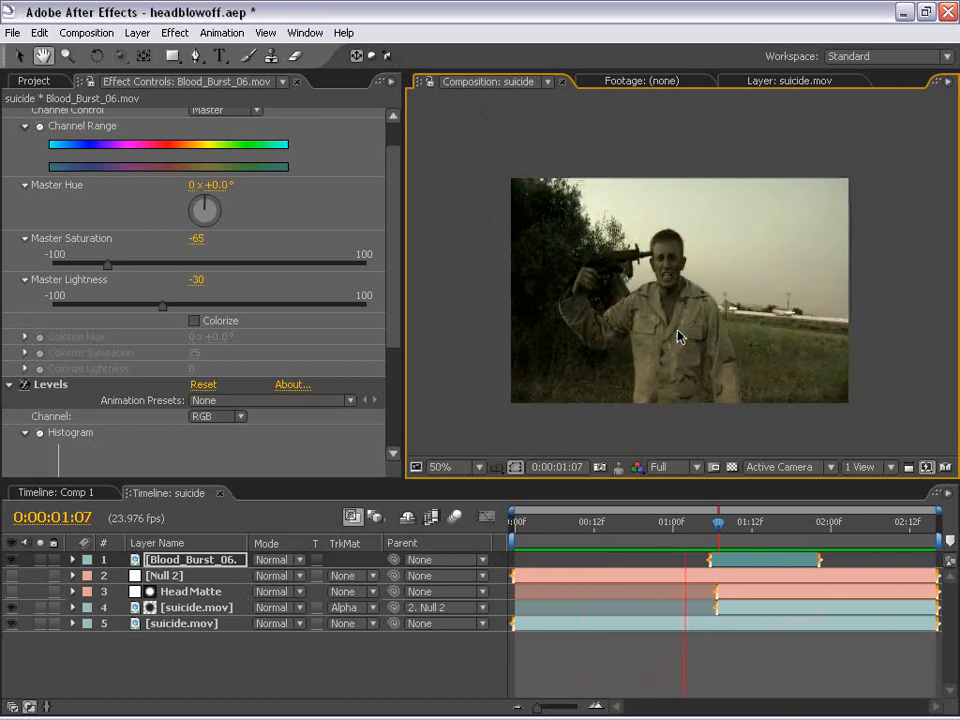
key("space")
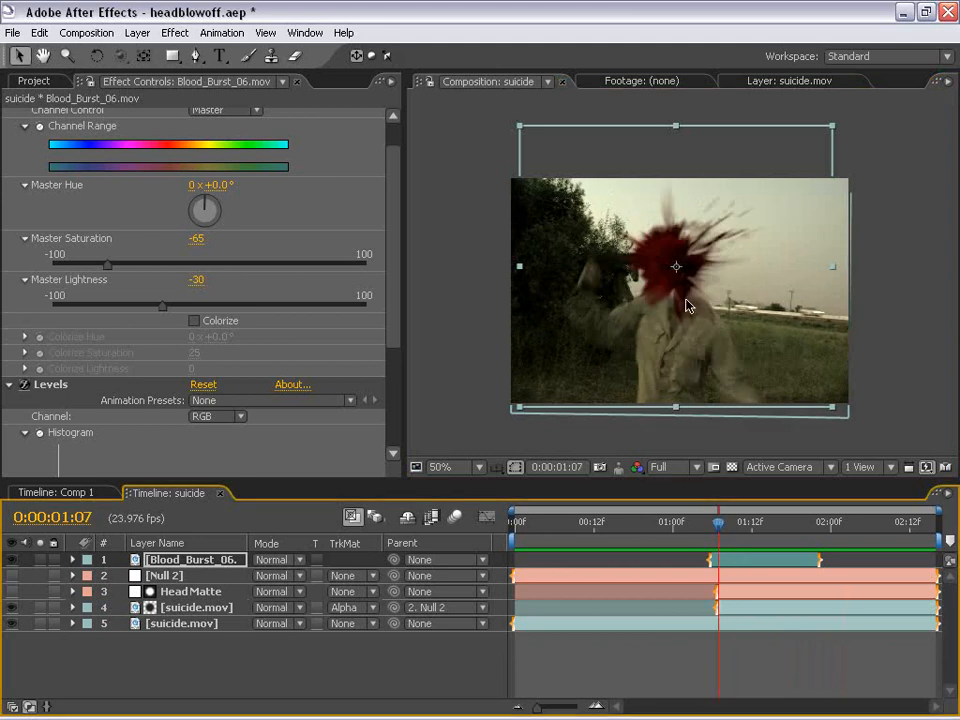
Shift the blood burst slightly away from the gun at 0:00:01:07 and preview the composition
left_click_drag(687, 305, 701, 302)
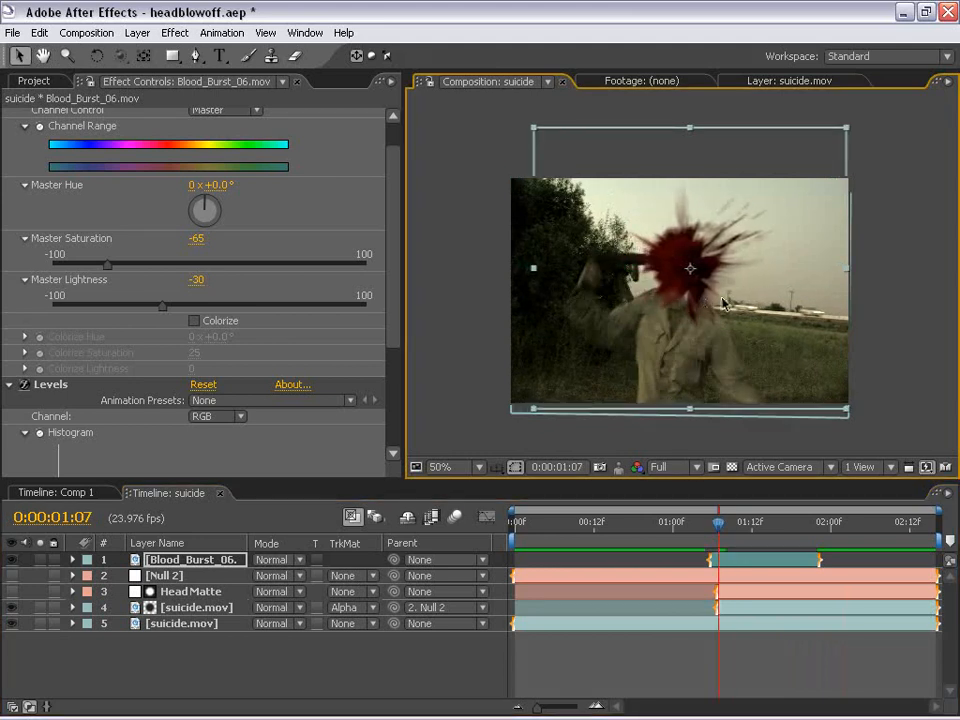
key("space")
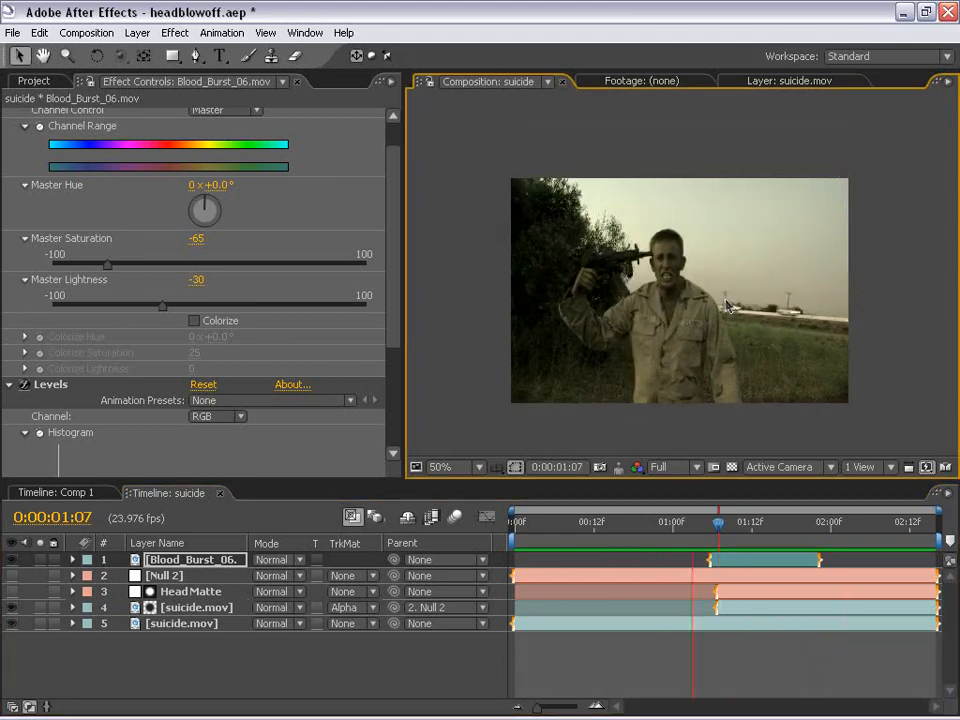
key("space")
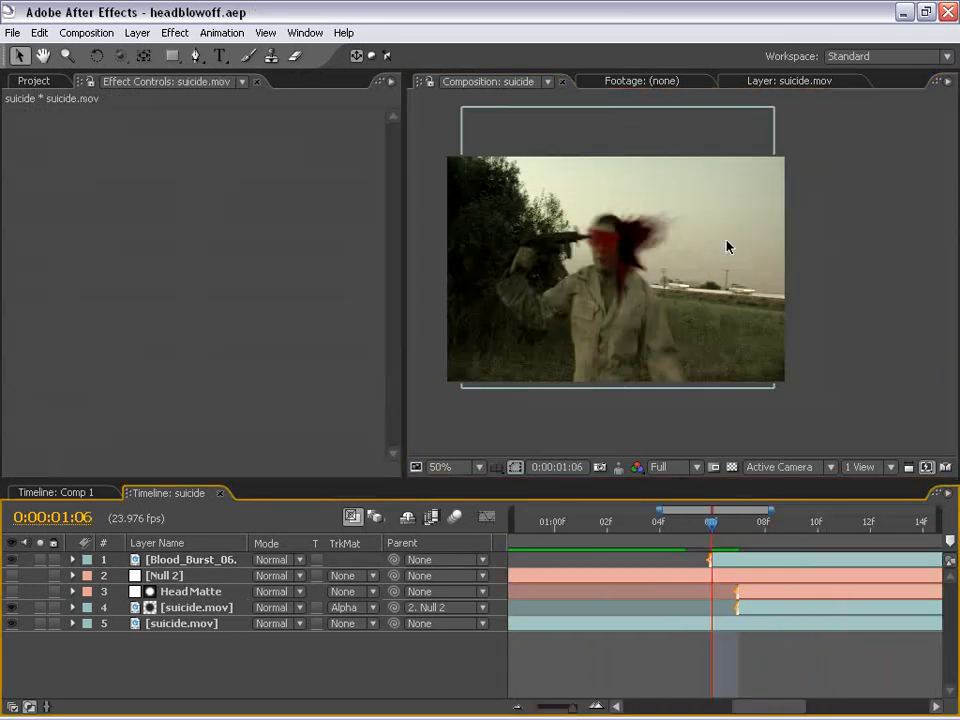
Switch to Adobe Bridge, import 9mm_01.mov from the Muzzle_Flashes folder, and return to the After Effects project list
left_click(14, 32)
left_click(30, 99)
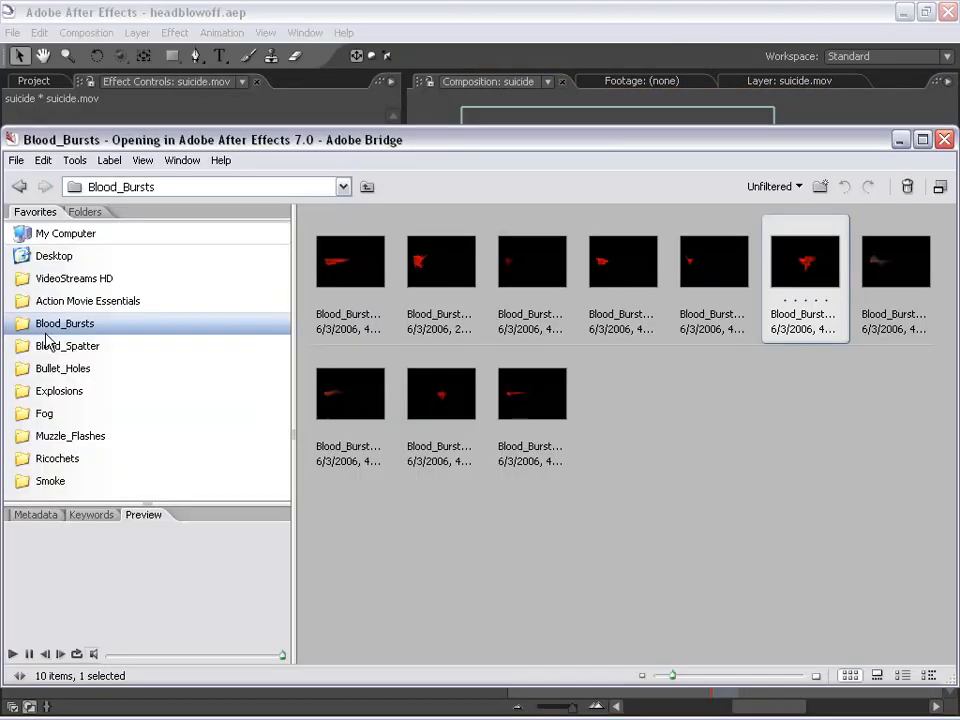
left_click(72, 437)
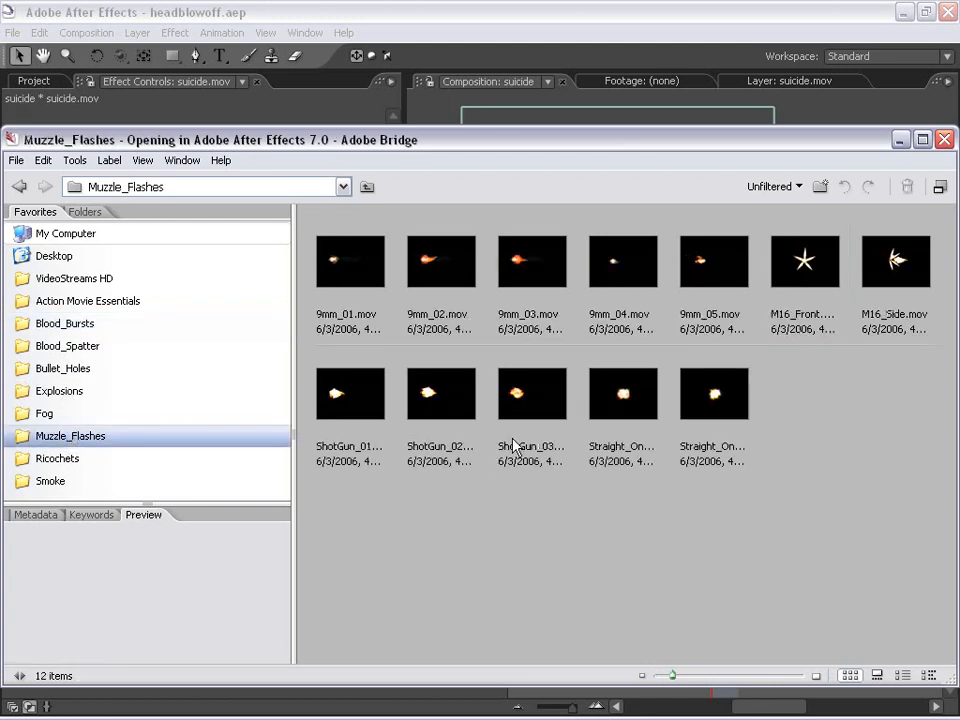
left_click(343, 262)
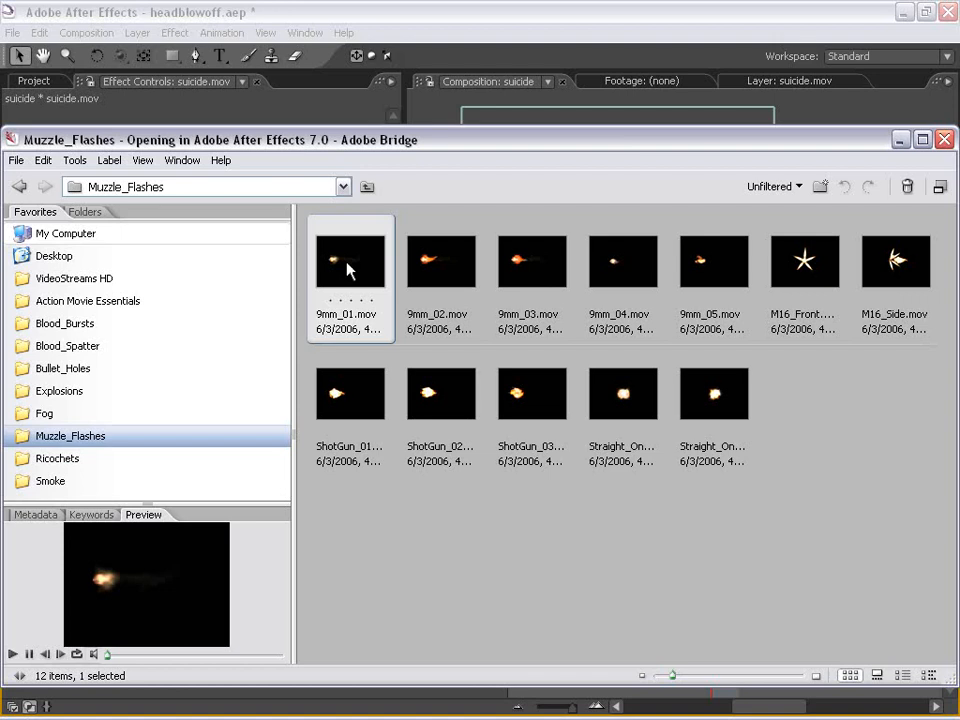
left_click(246, 13)
left_click(38, 84)
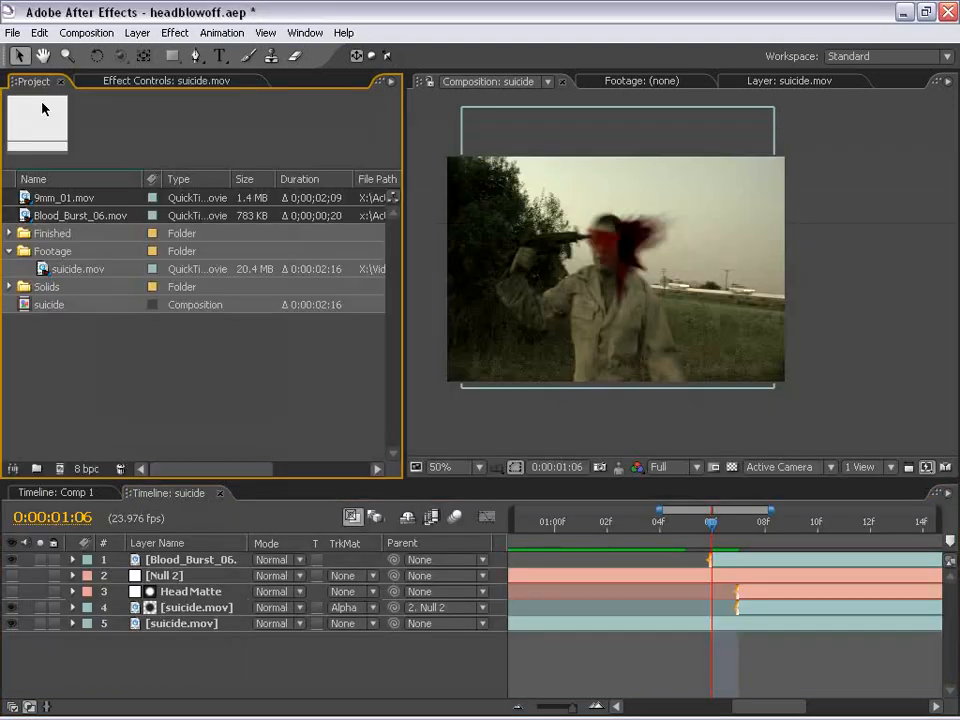
Add 9mm_01.mov as the top layer starting at 0:00:01:06, then scale the flash down and position it at the gun's muzzle
left_click(30, 198)
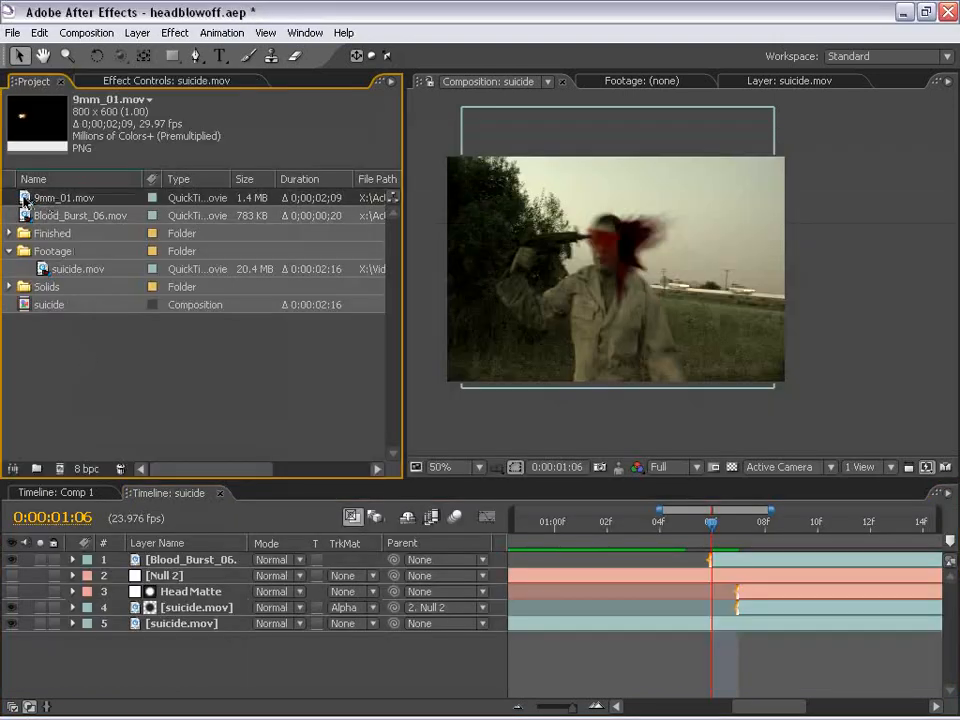
left_click_drag(27, 200, 715, 558)
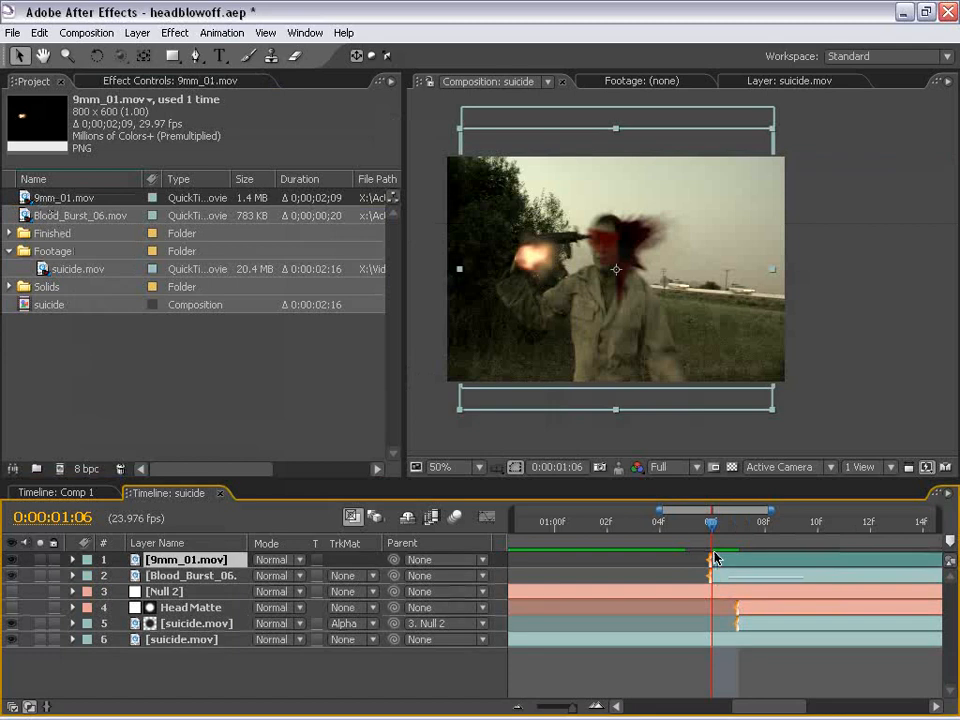
left_click_drag(544, 296, 640, 294)
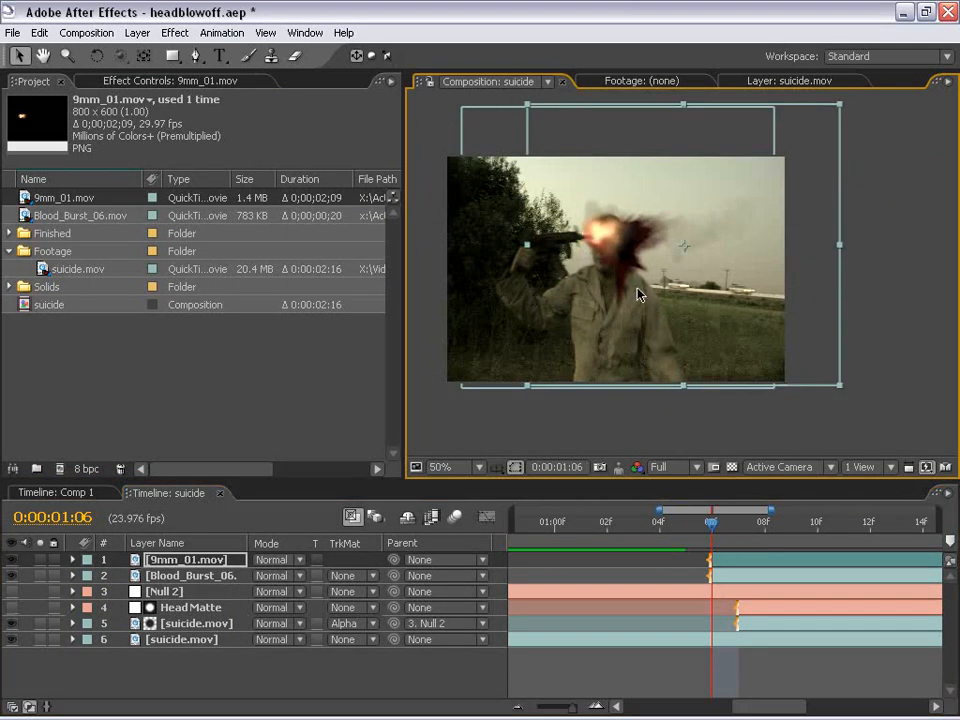
left_click_drag(843, 393, 735, 302)
left_click_drag(661, 241, 677, 287)
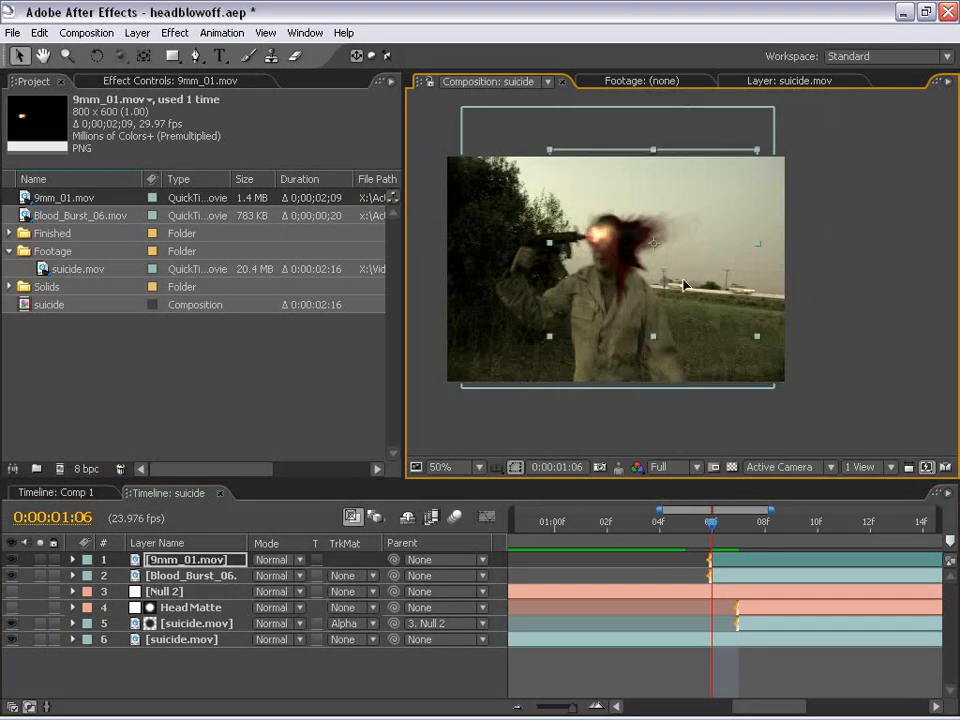
key("period")
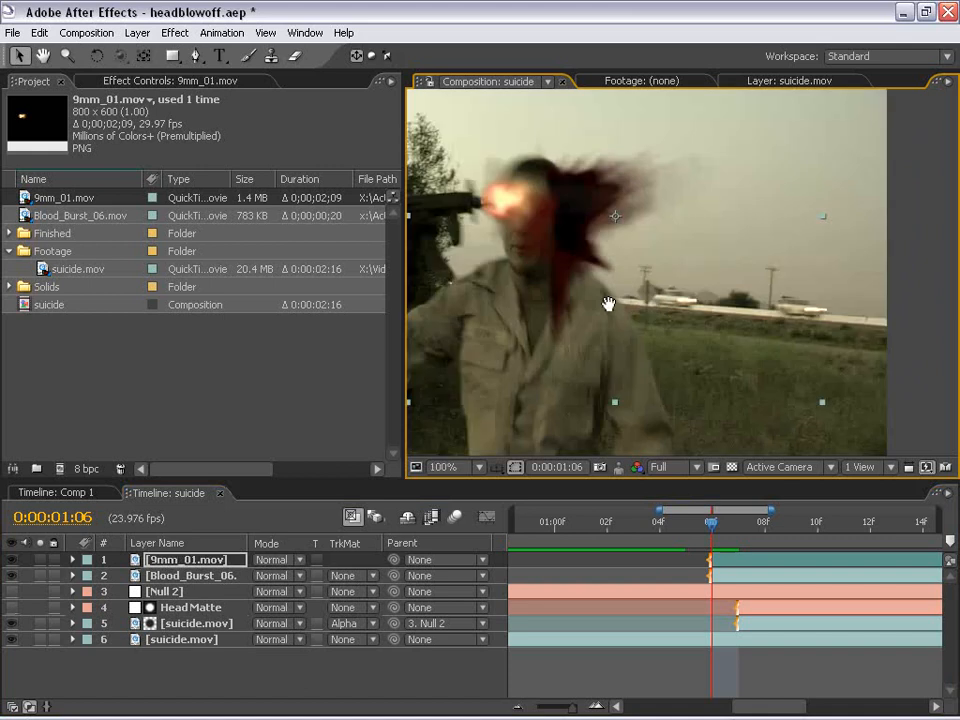
left_click_drag(606, 302, 580, 289)
key("comma")
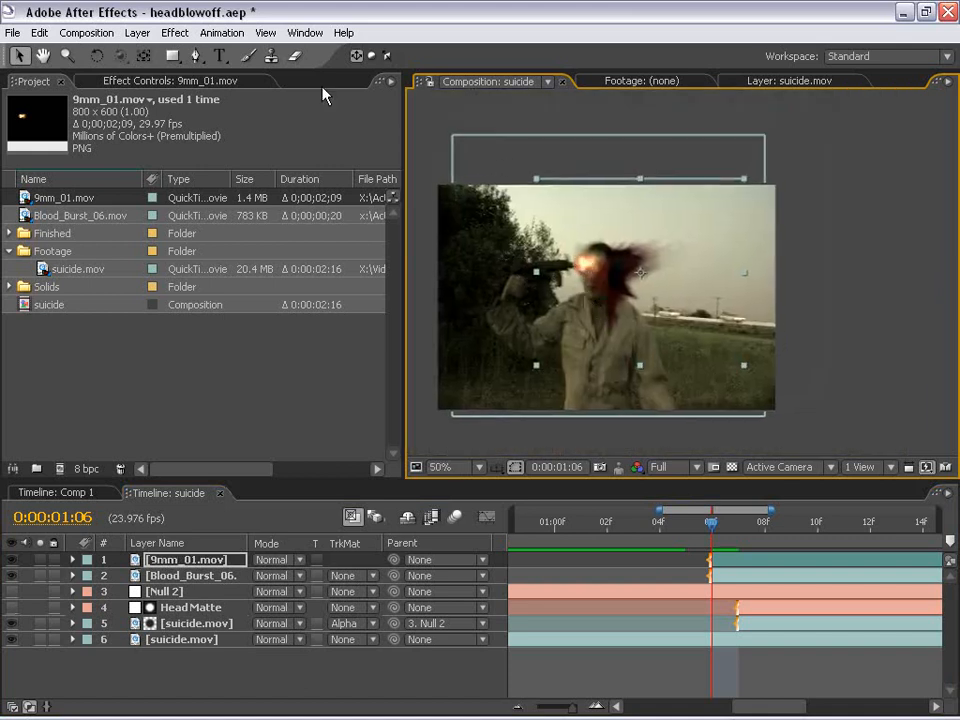
Apply Linear Wipe to the 9mm_01.mov layer with a wipe angle of -90° and transition completion of 77%
left_click(178, 33)
mouse_move(240, 445)
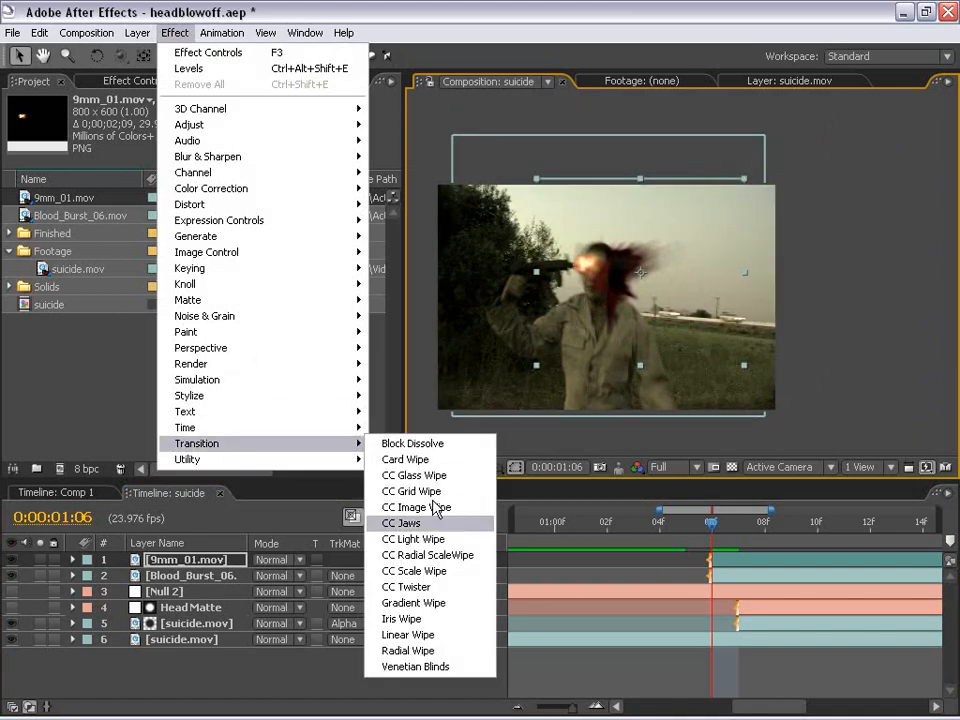
left_click(420, 634)
left_click_drag(204, 146, 213, 152)
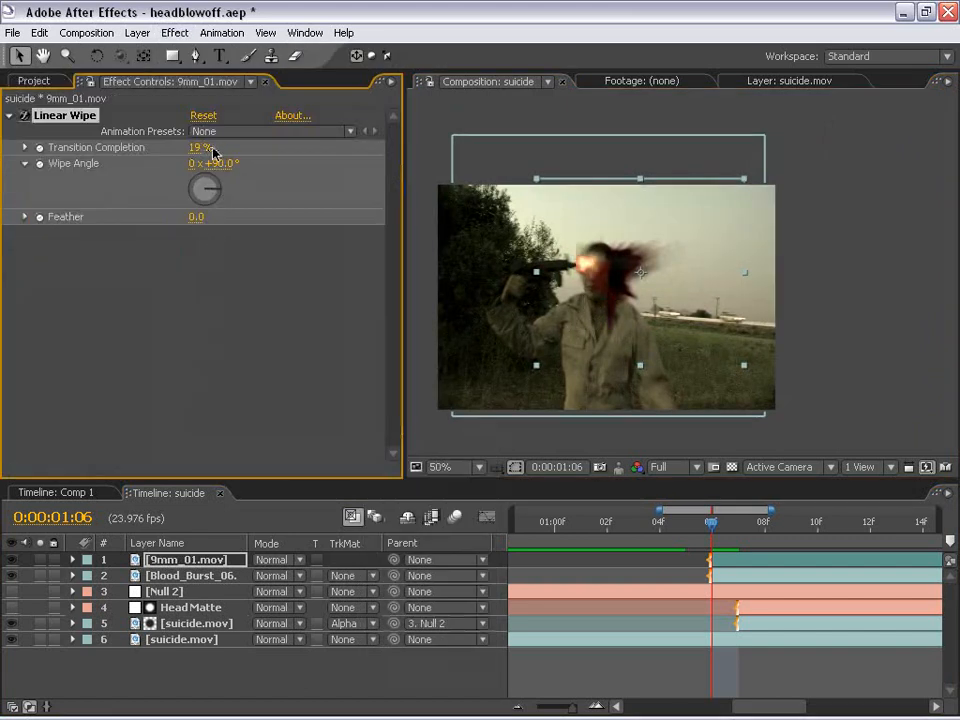
left_click(205, 163)
type("-90")
key("Return")
left_click_drag(196, 147, 231, 148)
Set the Linear Wipe feather on the muzzle flash layer to 16
scroll(560, 316, "up", 2)
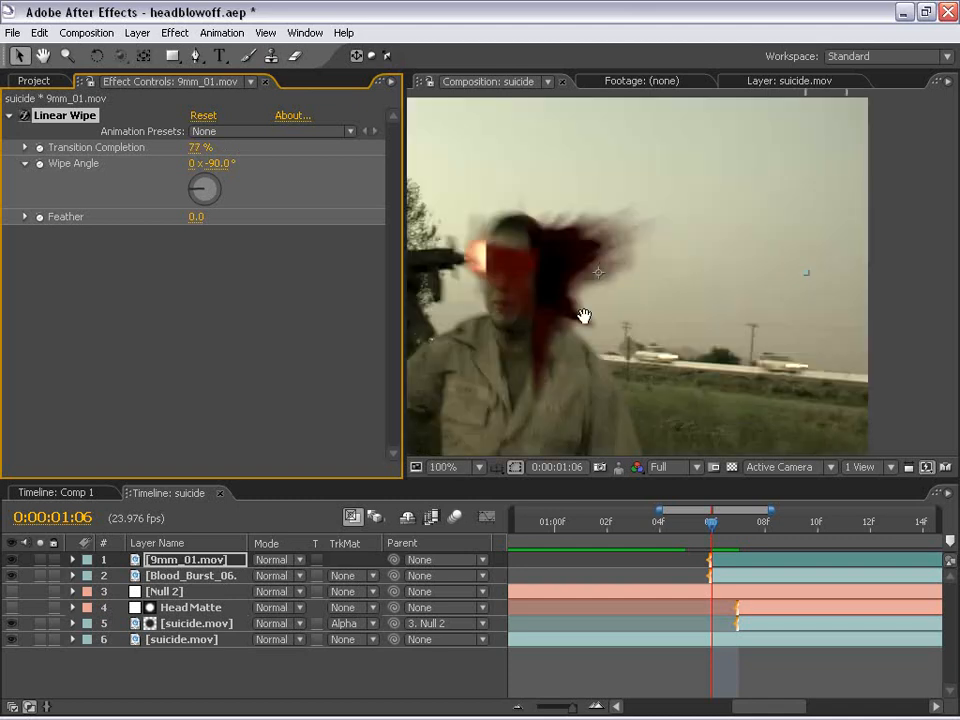
left_click_drag(578, 317, 622, 180)
mouse_move(197, 216)
left_mouse_down()
mouse_move(208, 217)
mouse_move(199, 216)
left_mouse_up()
key("v")
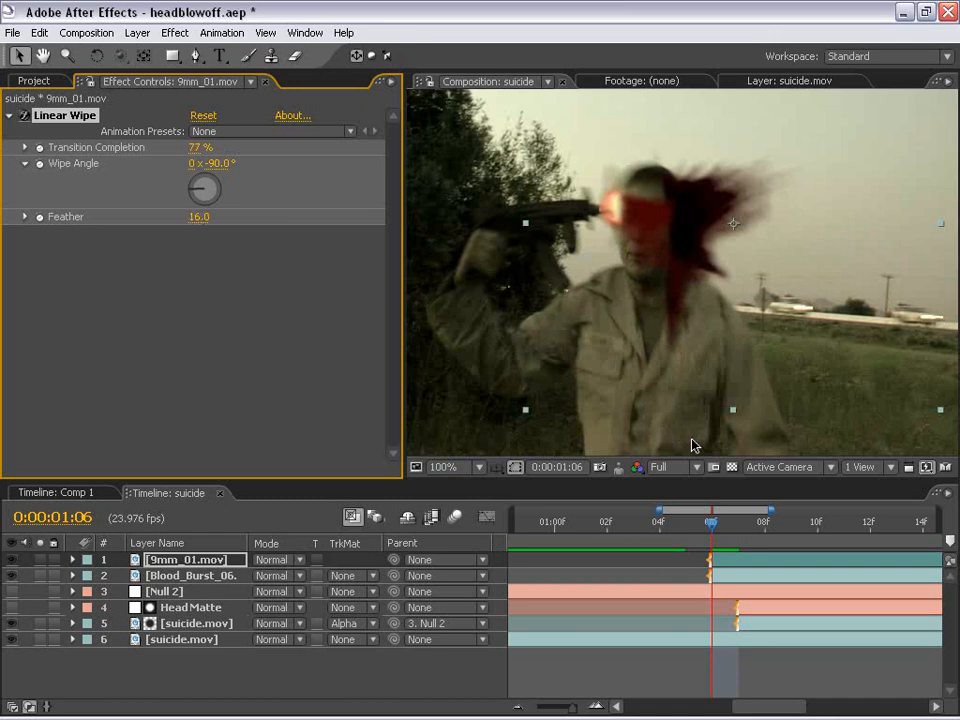
Set the 9mm_01.mov layer's blending mode to Add and compare the flash with the adjacent frames
left_click(268, 560)
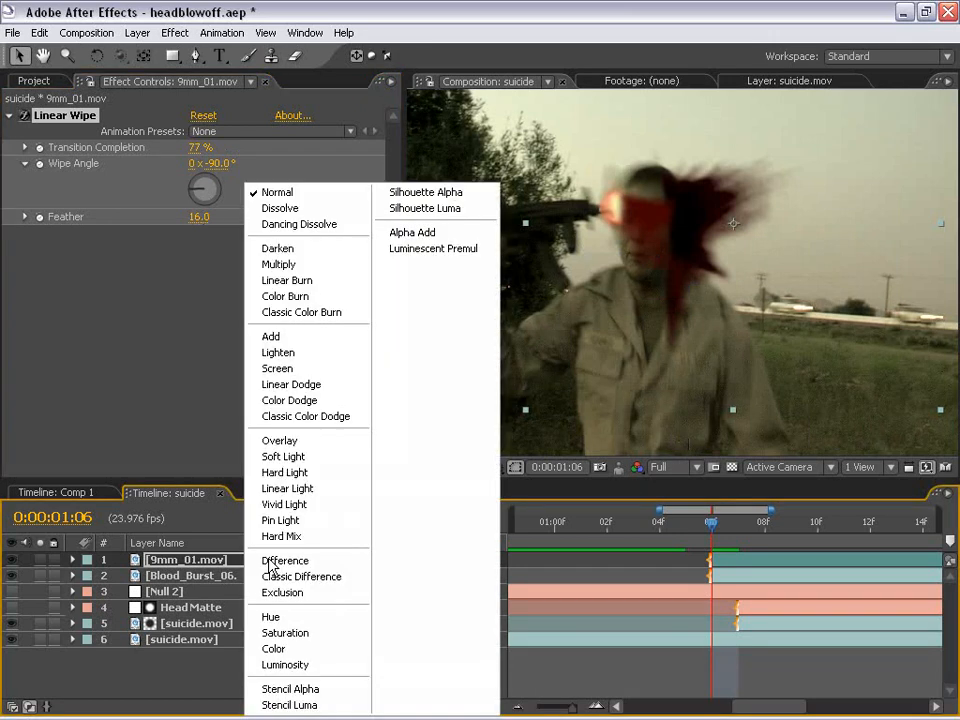
left_click(268, 337)
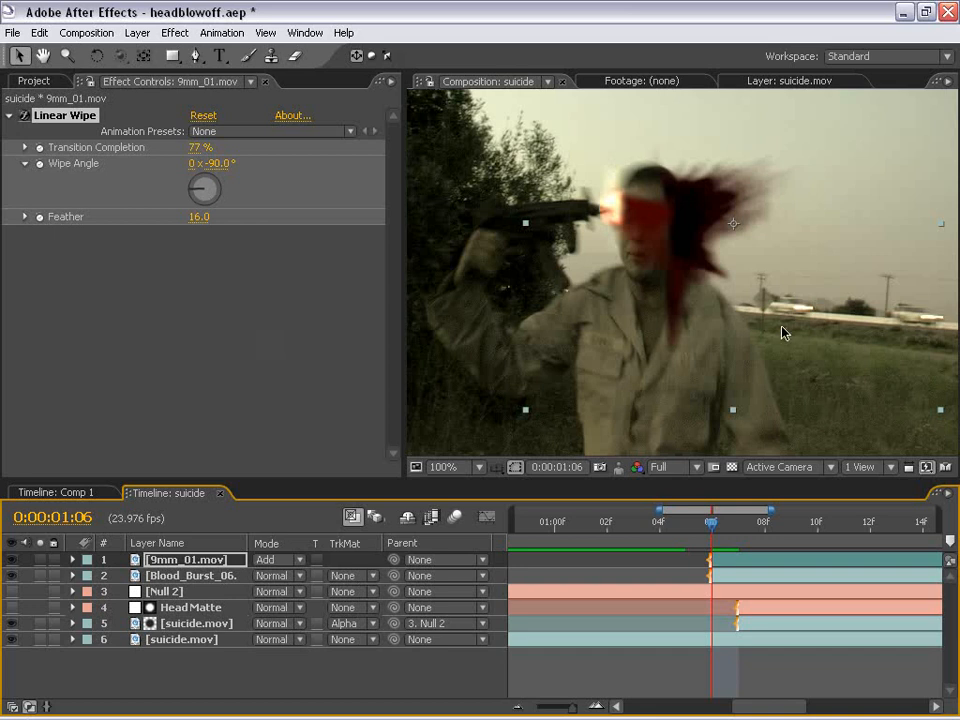
key("Page_Up")
key("Page_Down")
key("Page_Up")
key("Page_Down")
Set the muzzle flash's Linear Wipe feather to 28 and its transition completion to 75%
left_click_drag(203, 217, 215, 216)
left_click_drag(198, 148, 180, 147)
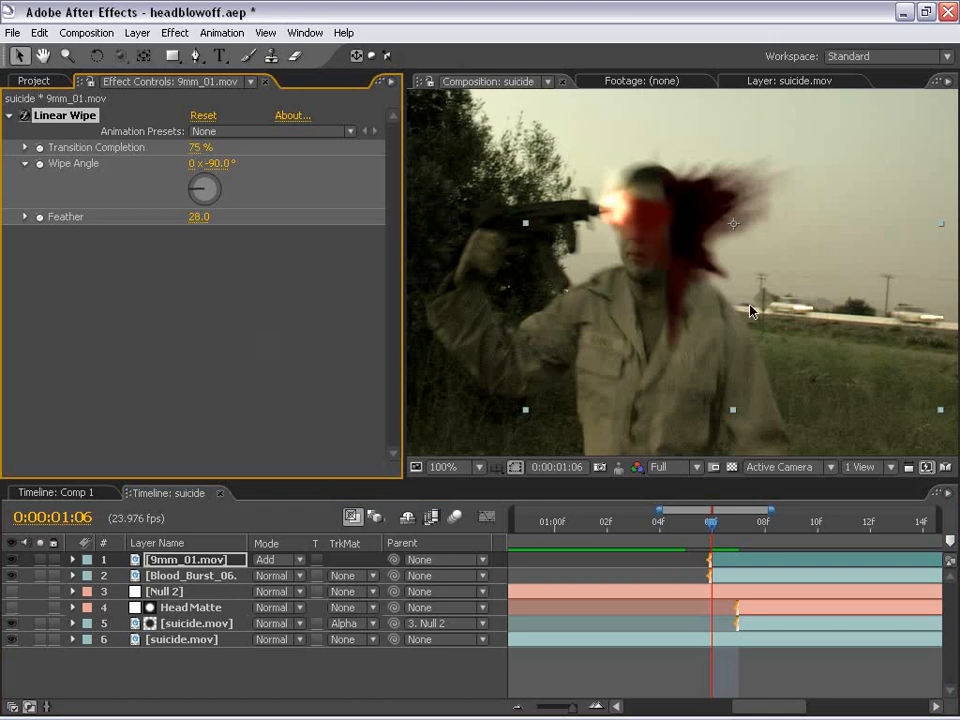
key("space")
left_click_drag(698, 231, 662, 268)
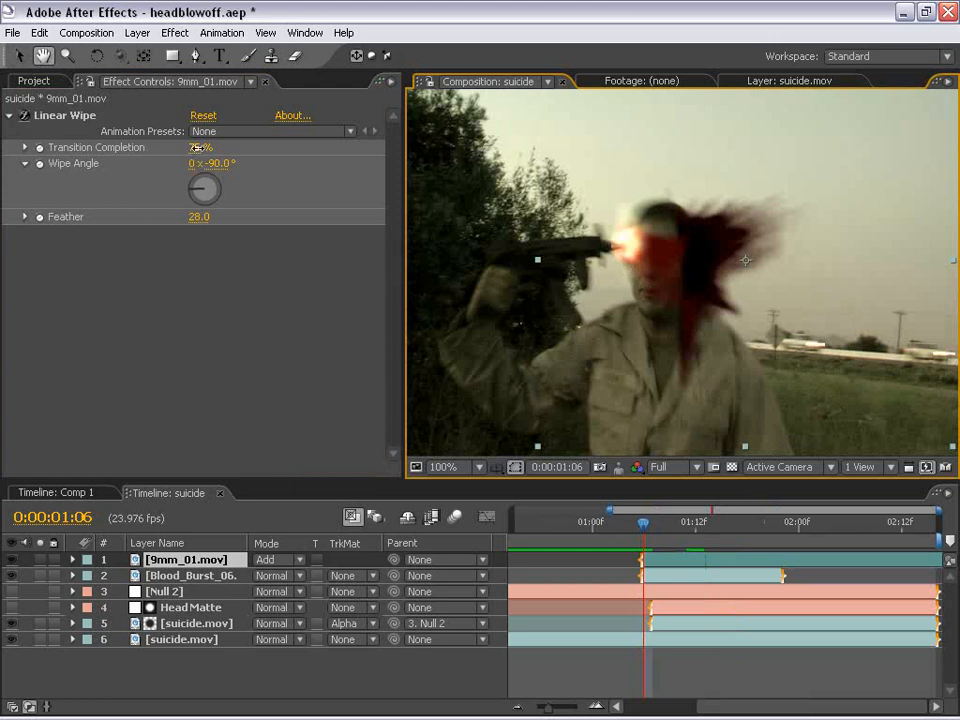
Keyframe the muzzle flash's Transition Completion at 75% on 0:00:01:06 and 0% on 0:00:01:07, then check the motion
left_click_drag(200, 148, 90, 148)
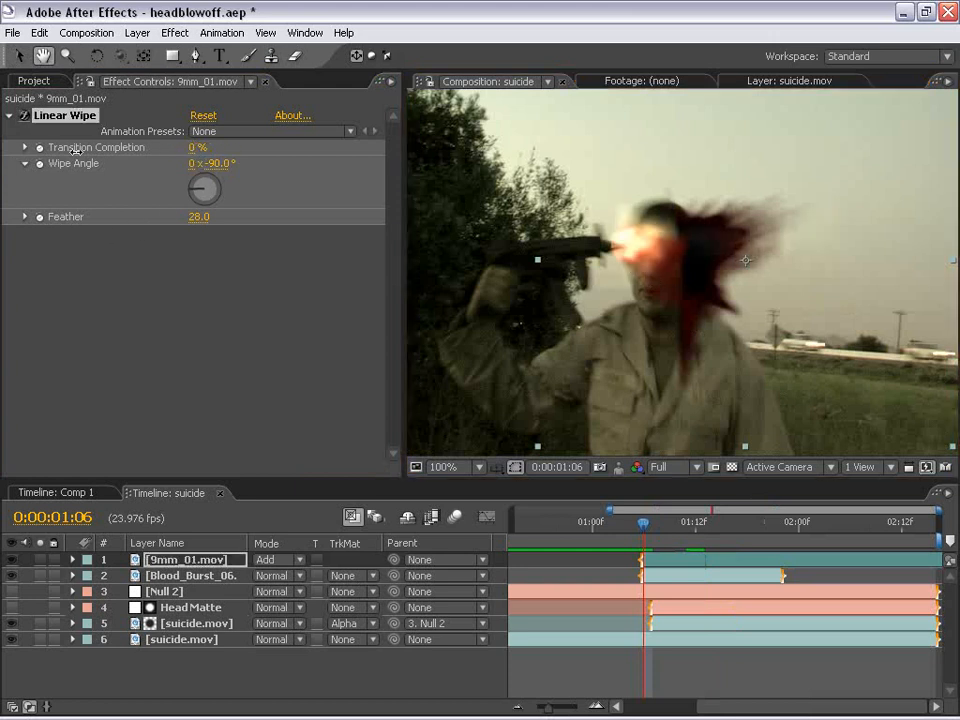
key("ctrl+z")
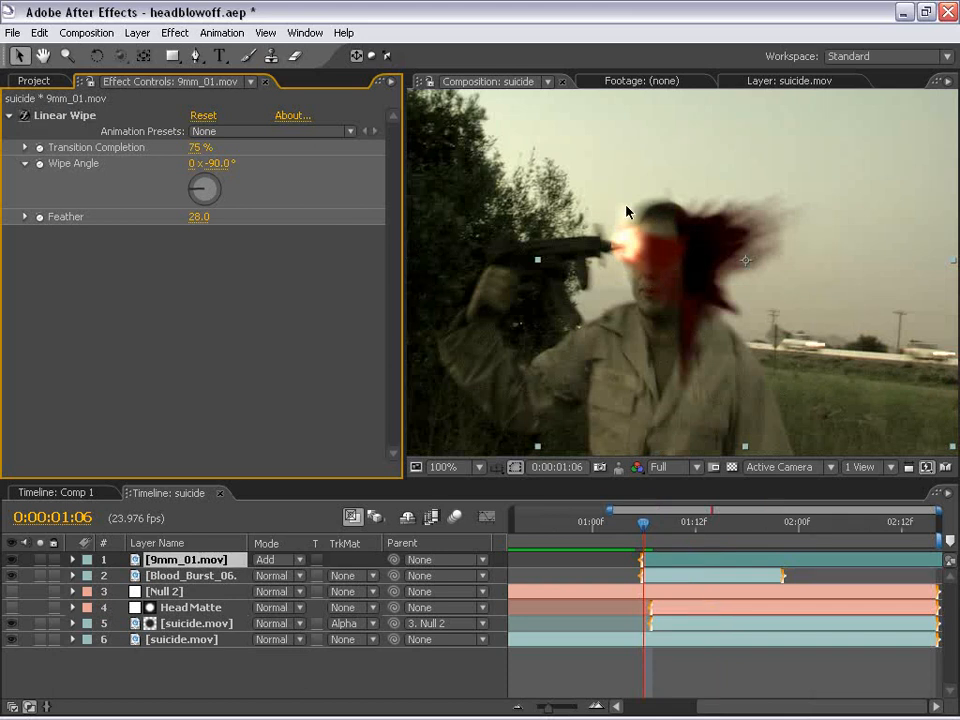
left_click(39, 148)
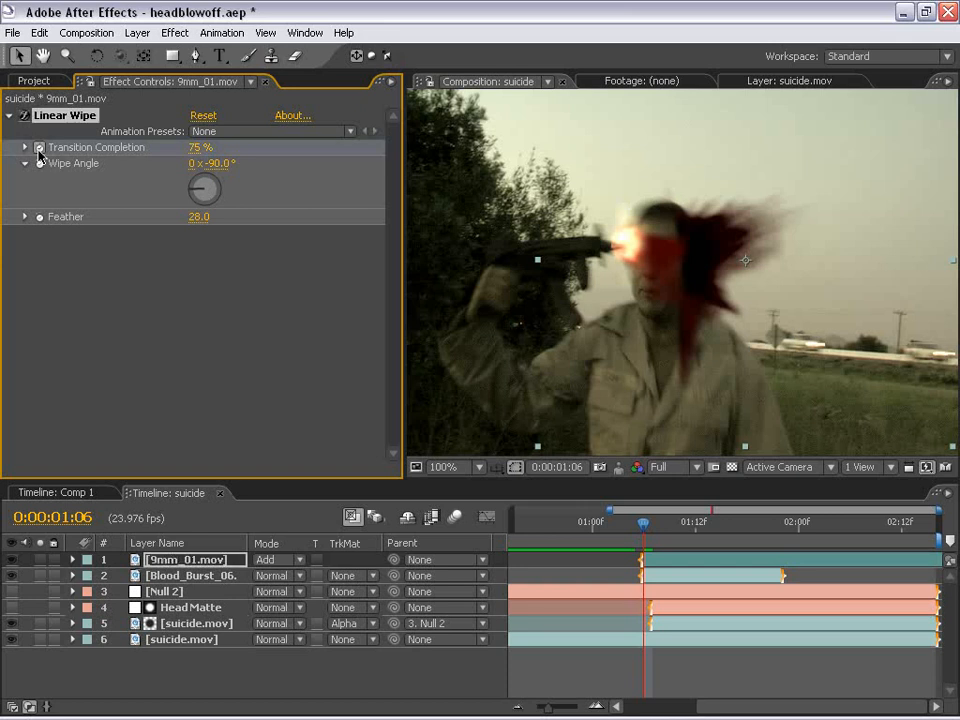
key("Page_Down")
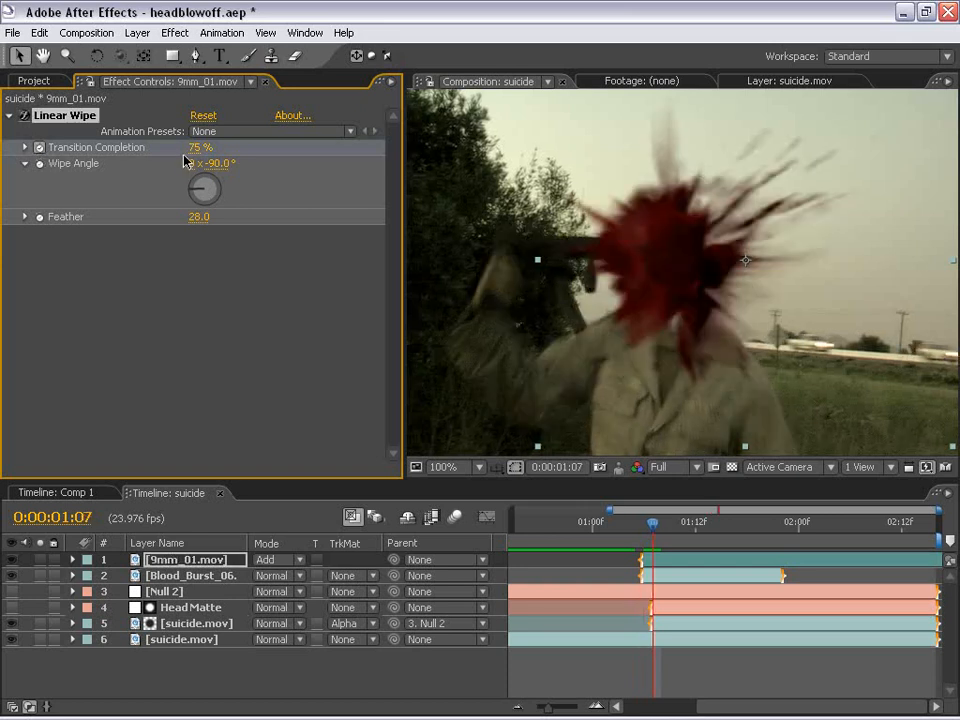
left_click(194, 147)
type("0")
key("Return")
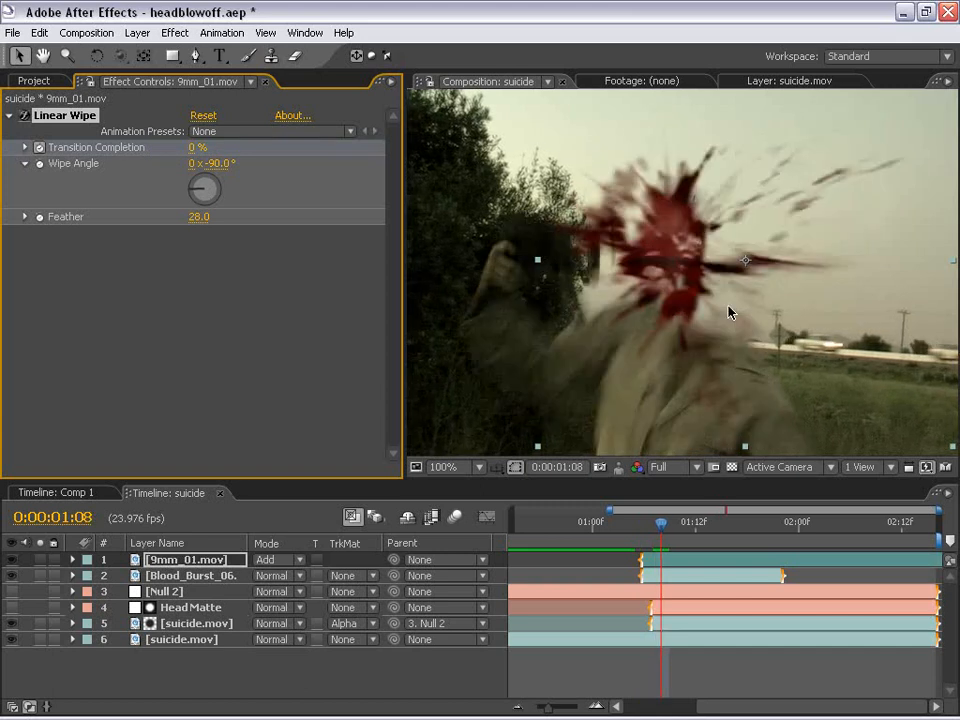
key("space")
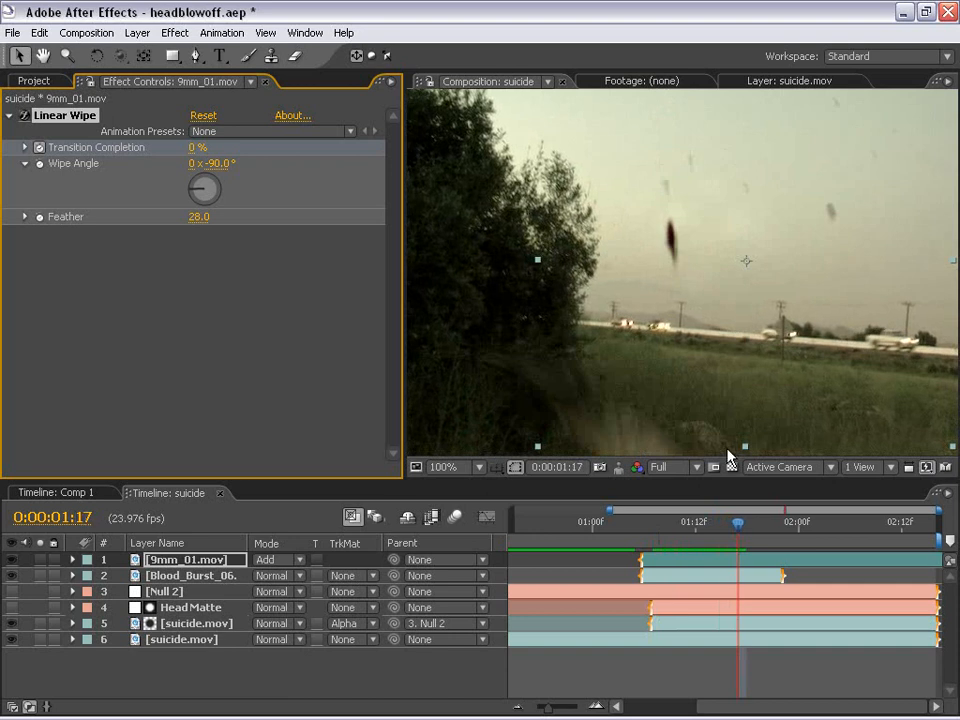
Apply Curves to the 9mm_01.mov layer, raise the RGB curve steeply to brighten the smoke, and preview the composition
left_click(175, 32)
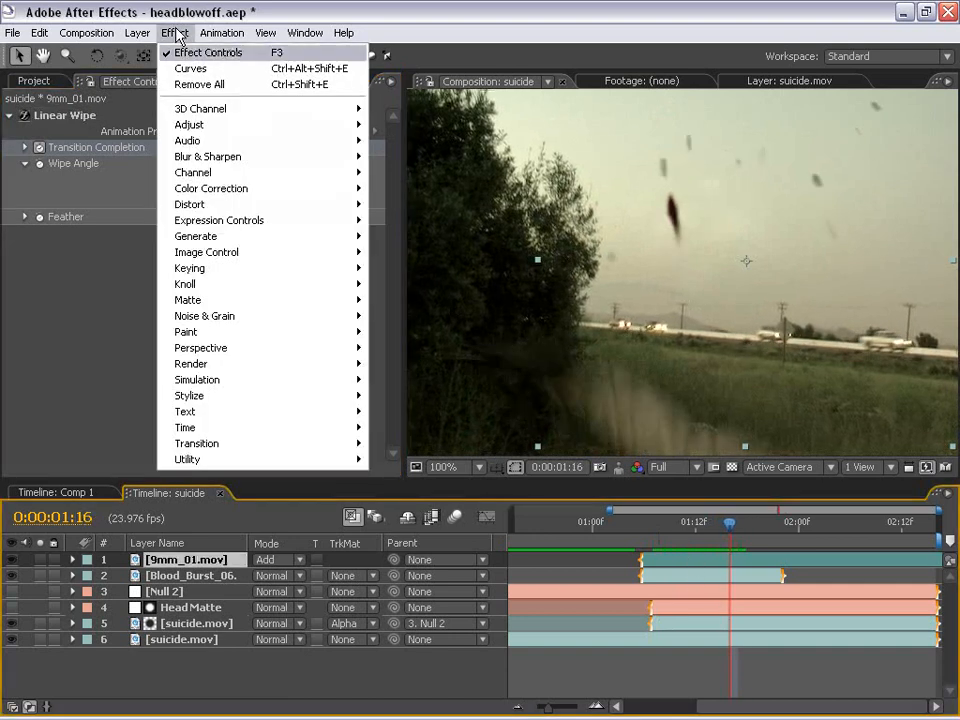
mouse_move(216, 189)
left_click(400, 395)
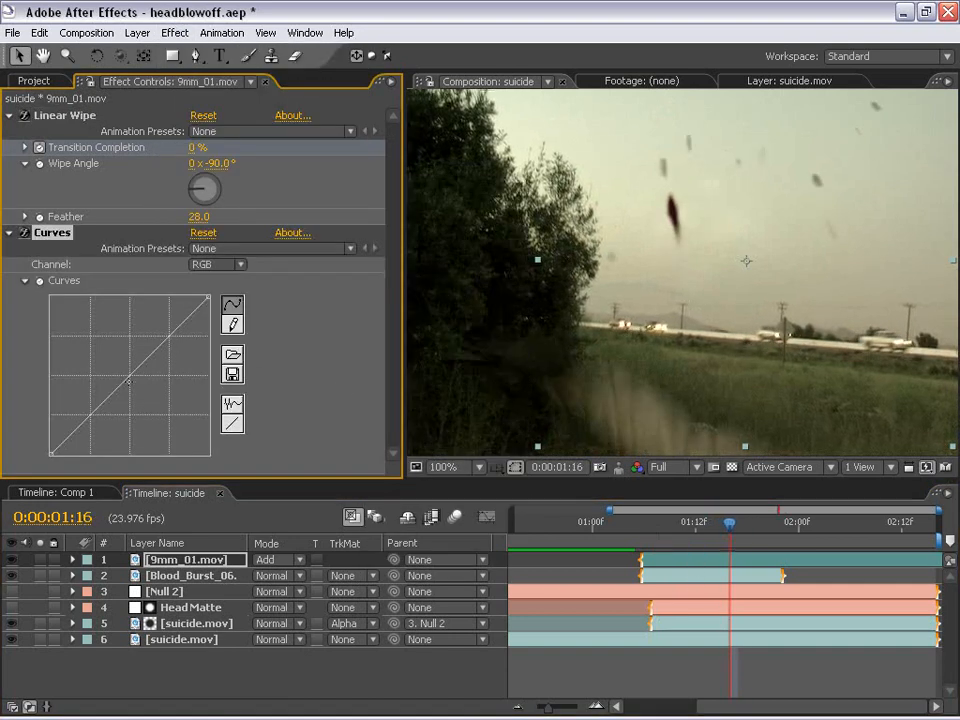
left_click_drag(120, 386, 86, 323)
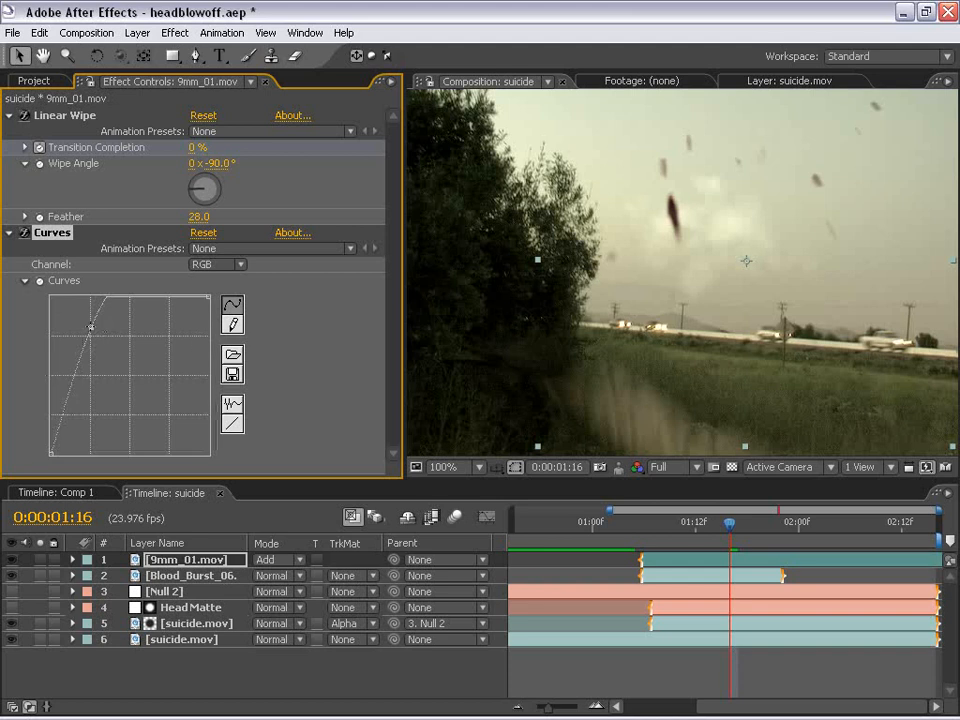
key("Page_Down")
key("Page_Up")
key("Page_Up")
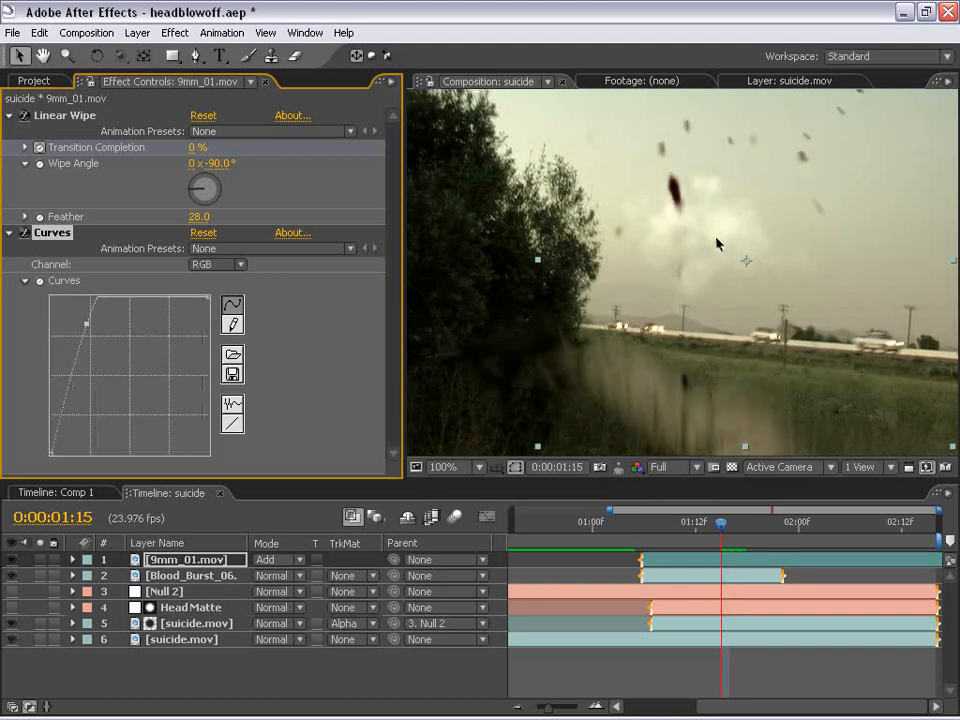
key("Page_Up")
left_click(697, 520)
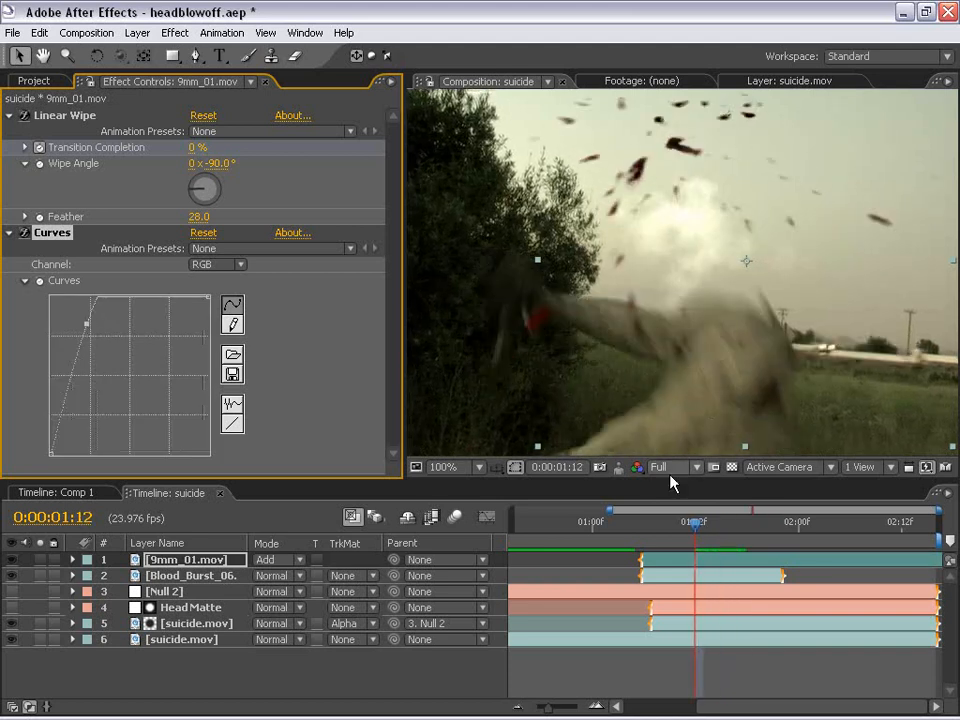
key("KP_0")
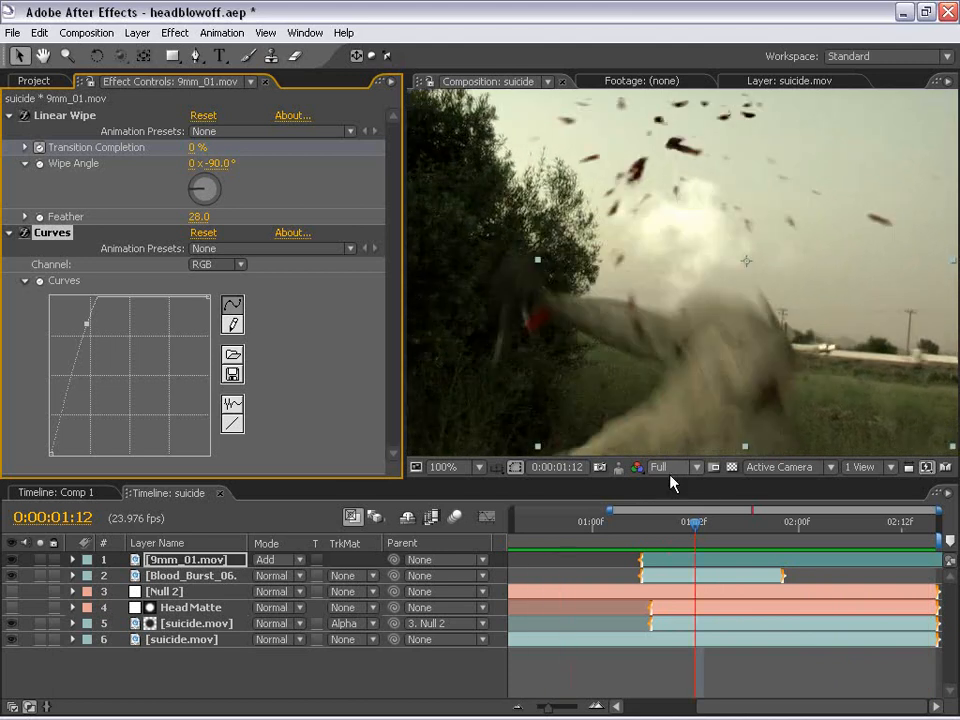
At 0:00:01:08, parent the 9mm_01.mov layer to Null 2 and rename the null Tracking Data
mouse_move(681, 524)
left_mouse_down()
mouse_move(605, 524)
mouse_move(667, 528)
left_mouse_up()
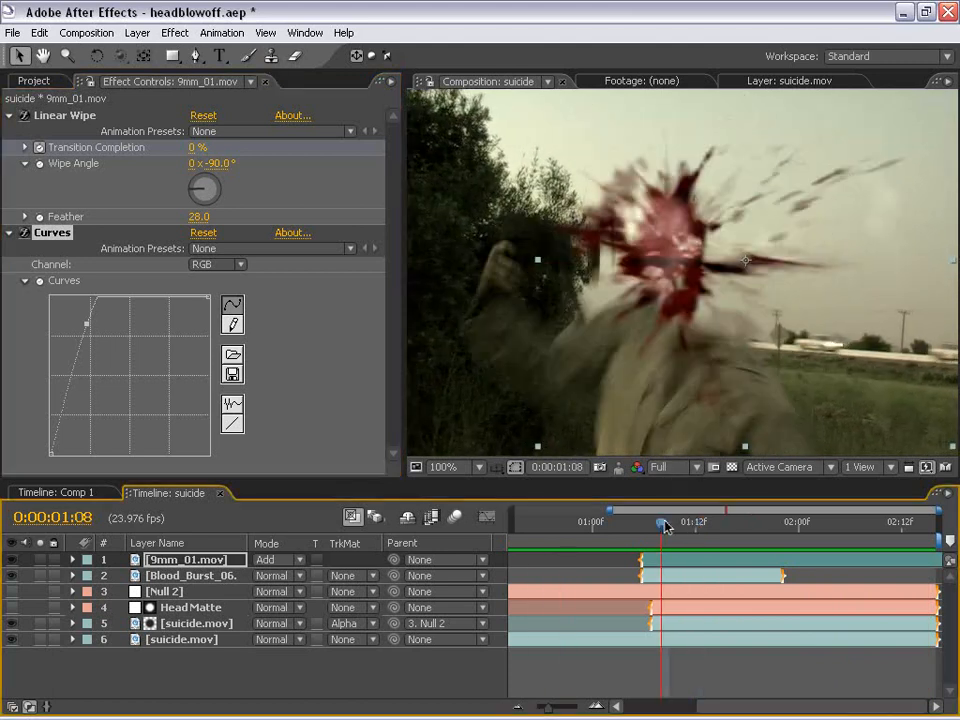
left_click_drag(391, 560, 170, 597)
left_click(165, 592)
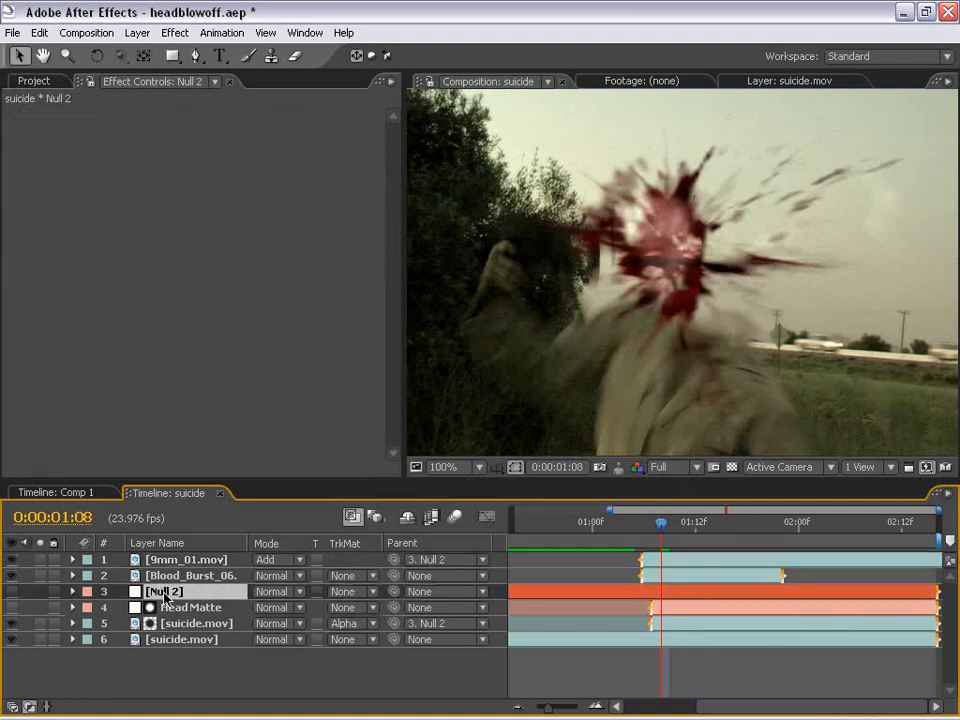
key("Return")
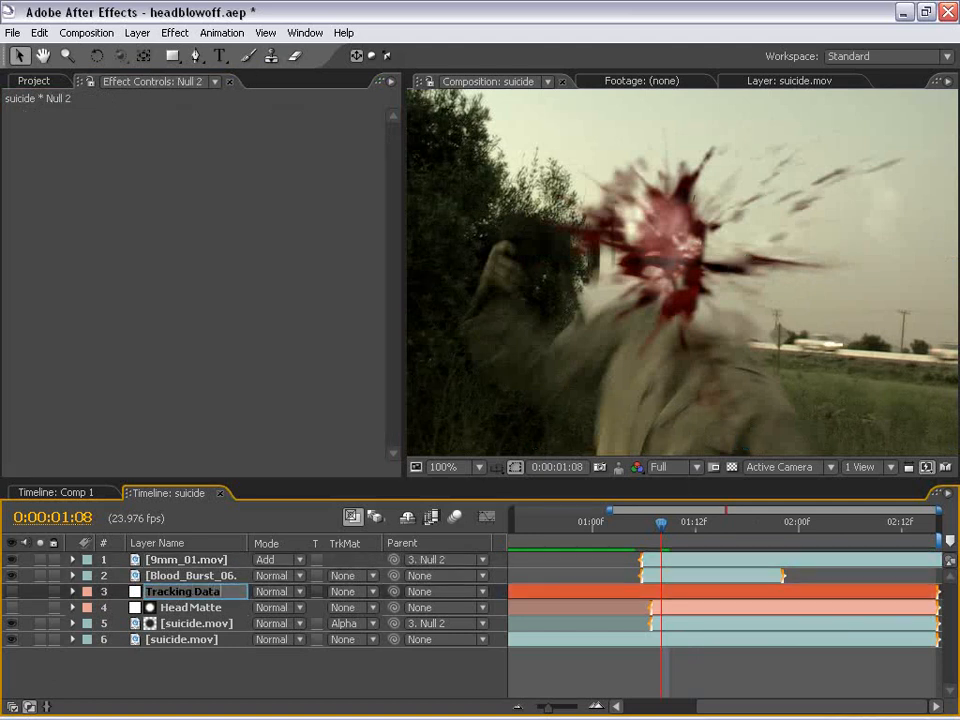
key("Return")
Soften the RGB curve on the 9mm_01.mov layer to dim the smoke, previewing the shot in the enlarged composition view
key("grave")
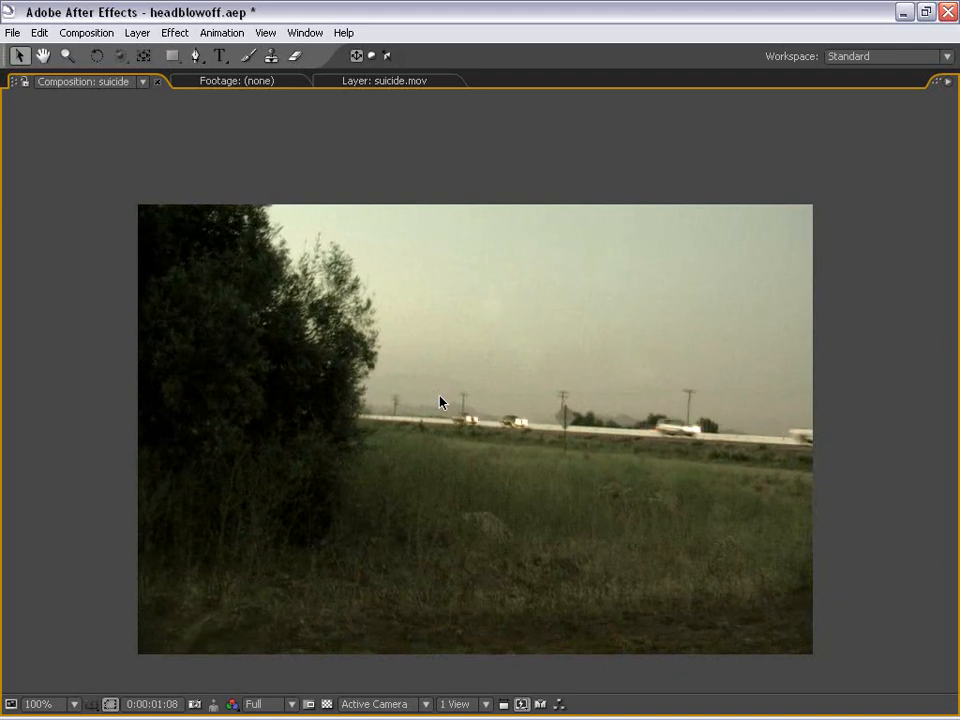
key("space")
key("grave")
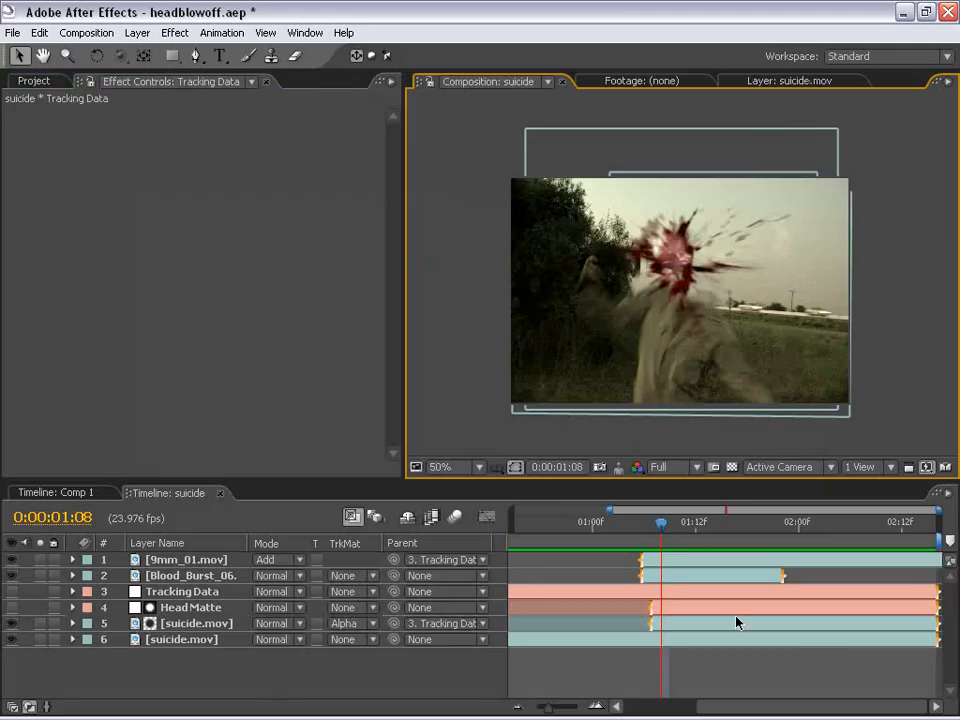
left_click(654, 562)
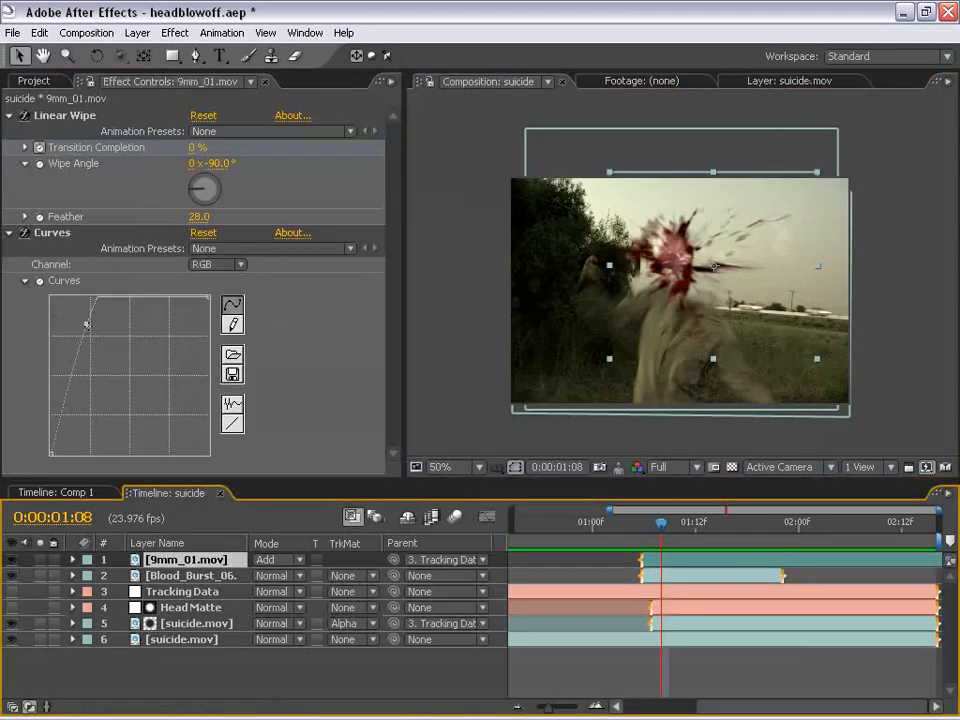
left_click_drag(87, 325, 118, 347)
key("grave")
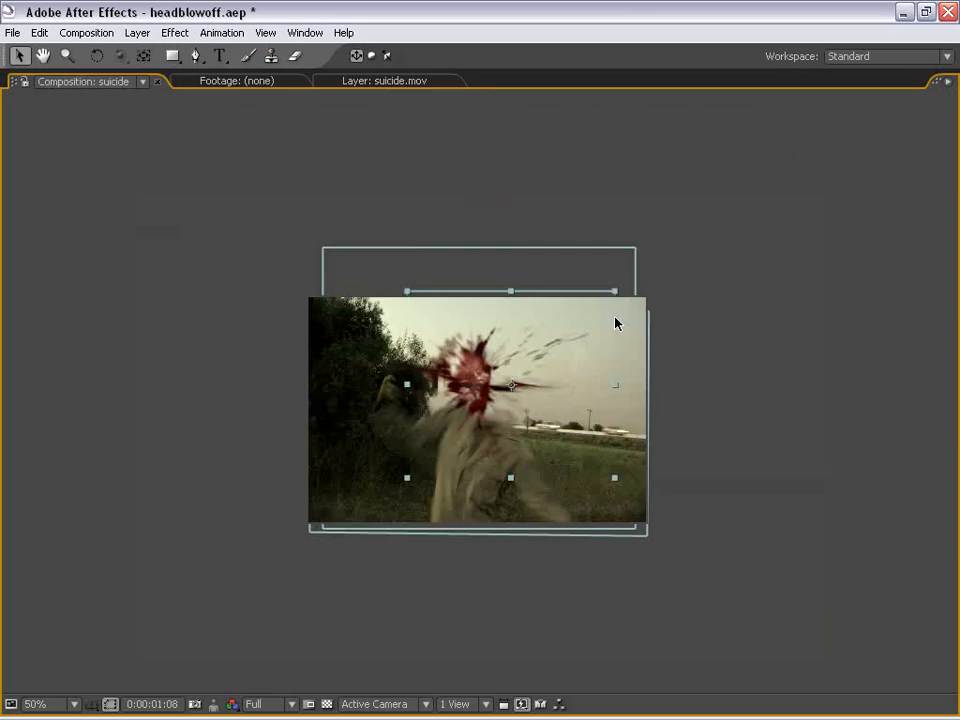
key("KP_0")
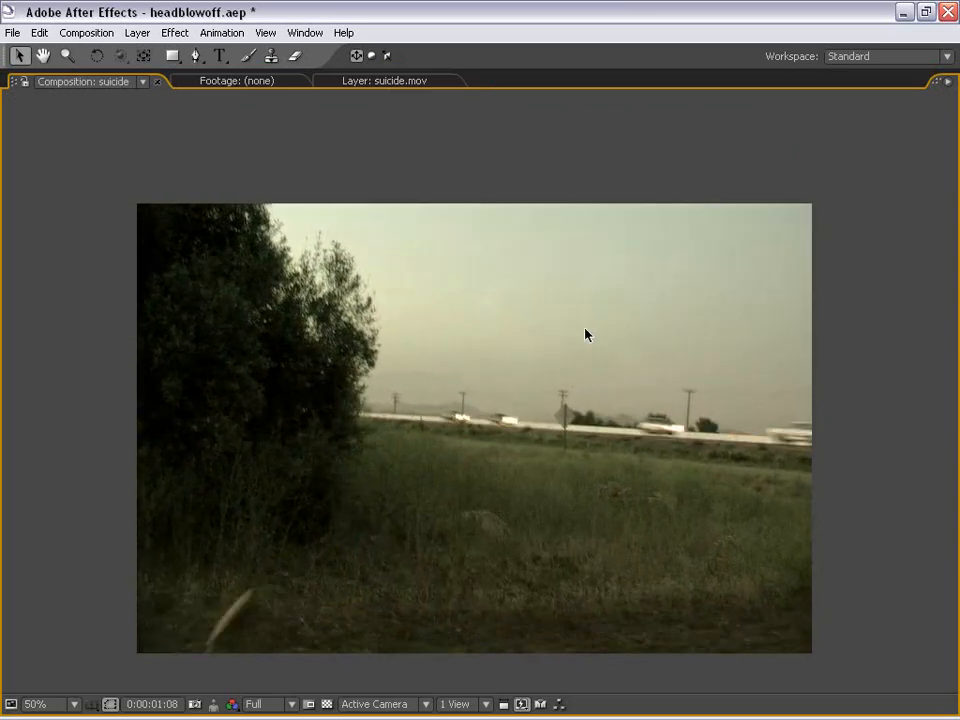
left_click(567, 384)
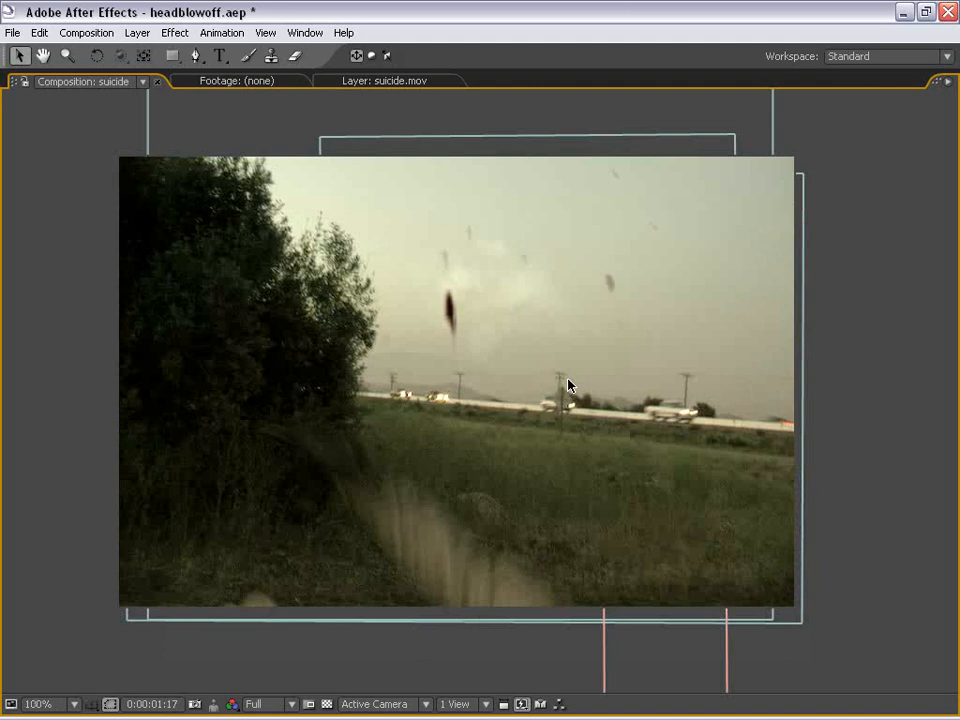
key("grave")
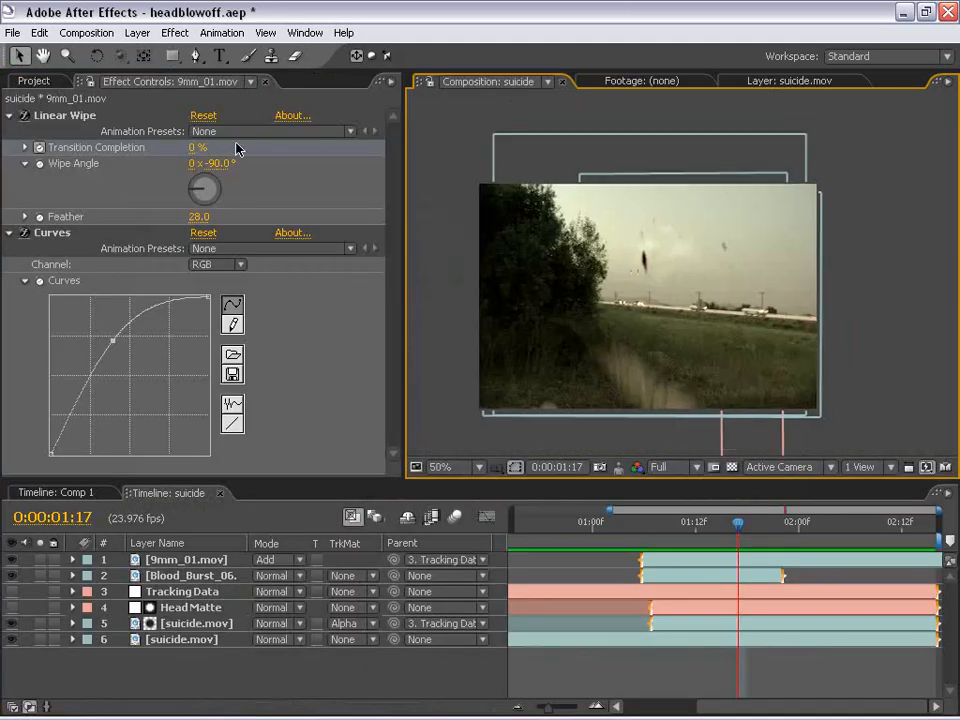
Browse the Fog folder in Adobe Bridge, import Fog_04.mov, and return to the After Effects project list
left_click(12, 32)
left_click(40, 98)
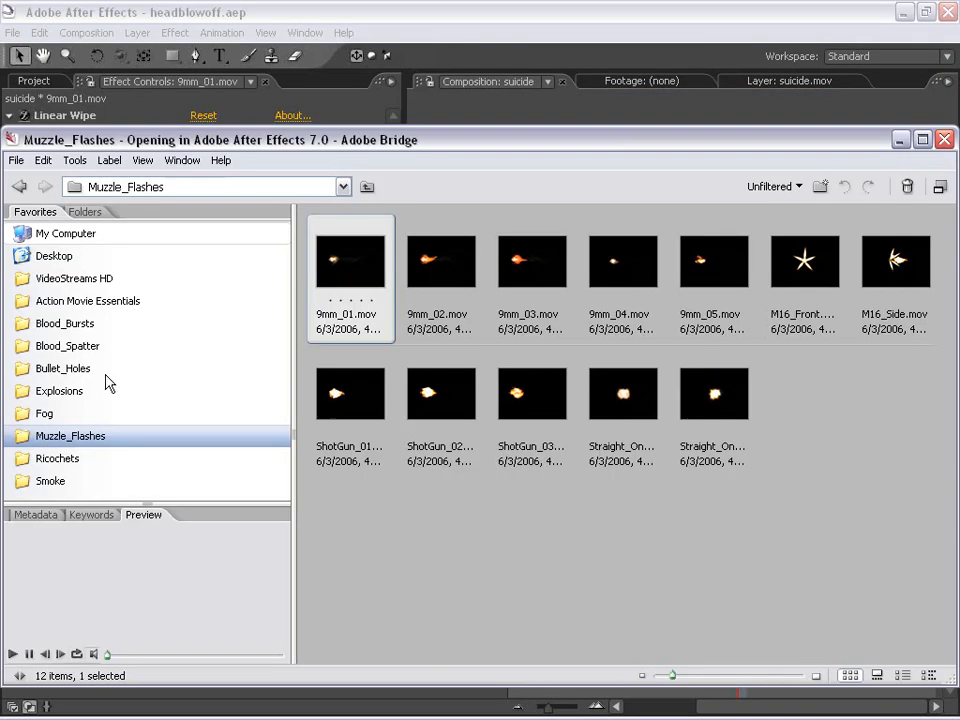
left_click(45, 413)
left_click(621, 265)
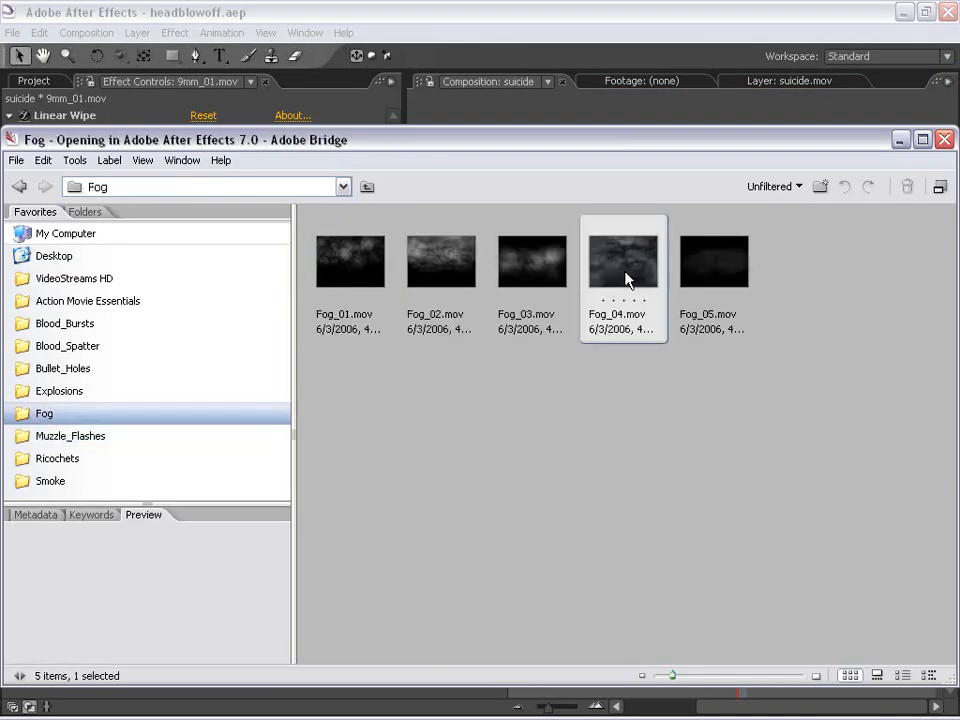
left_click(532, 262)
key("Left")
key("Left")
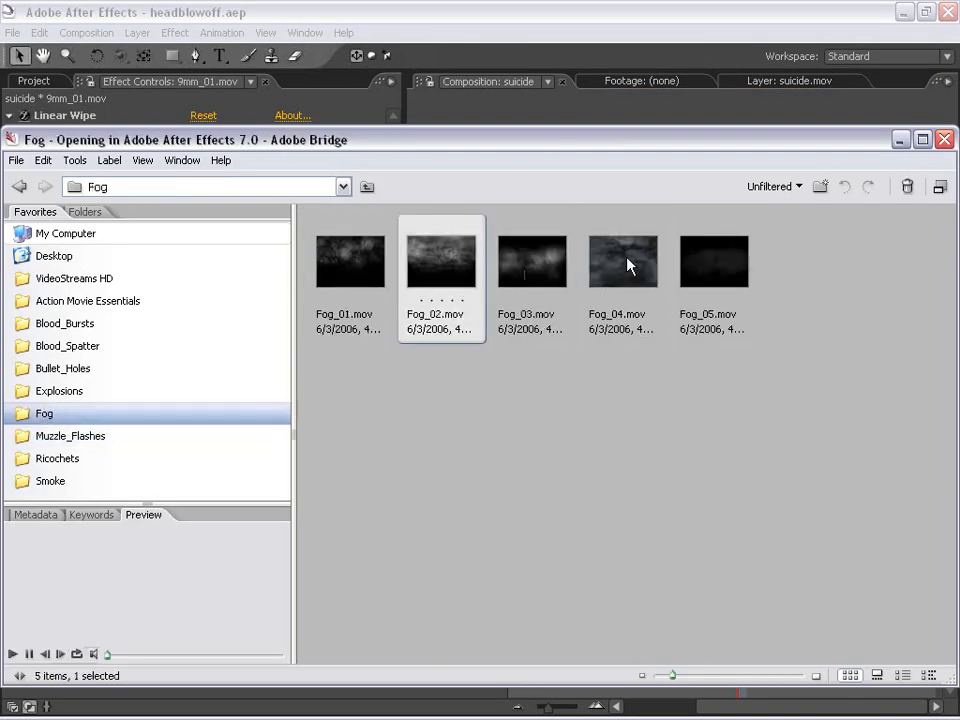
left_click(621, 283)
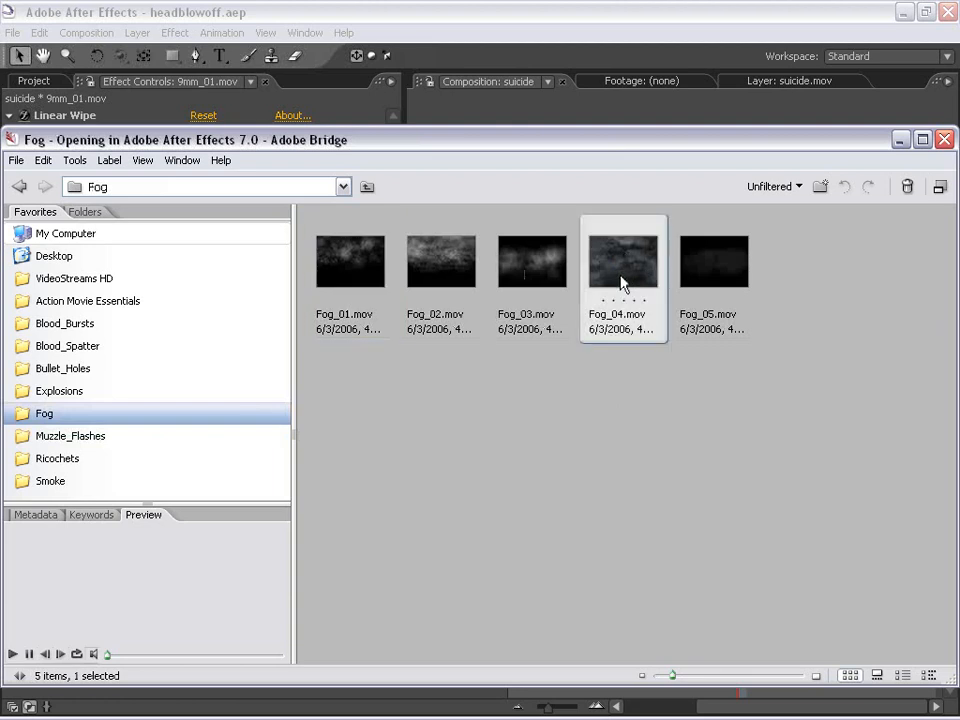
left_click(148, 11)
left_click(35, 81)
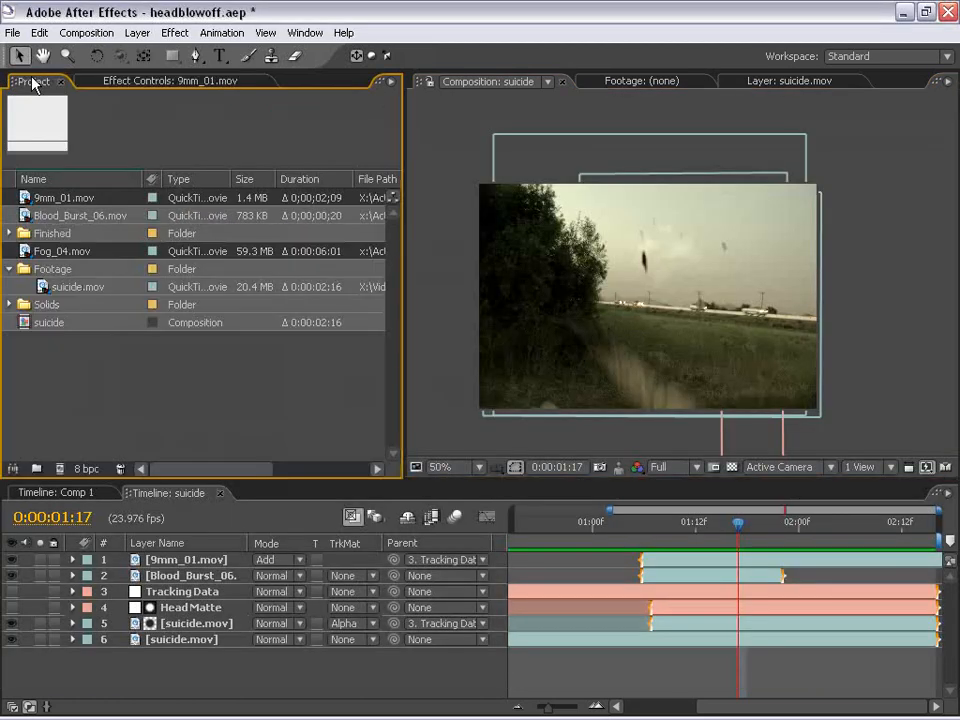
Add Fog_04.mov as the top layer starting where Head Matte begins, and scale it up to cover the whole frame
left_click(98, 369)
left_click(42, 253)
left_click(37, 262)
left_click_drag(36, 254, 649, 557)
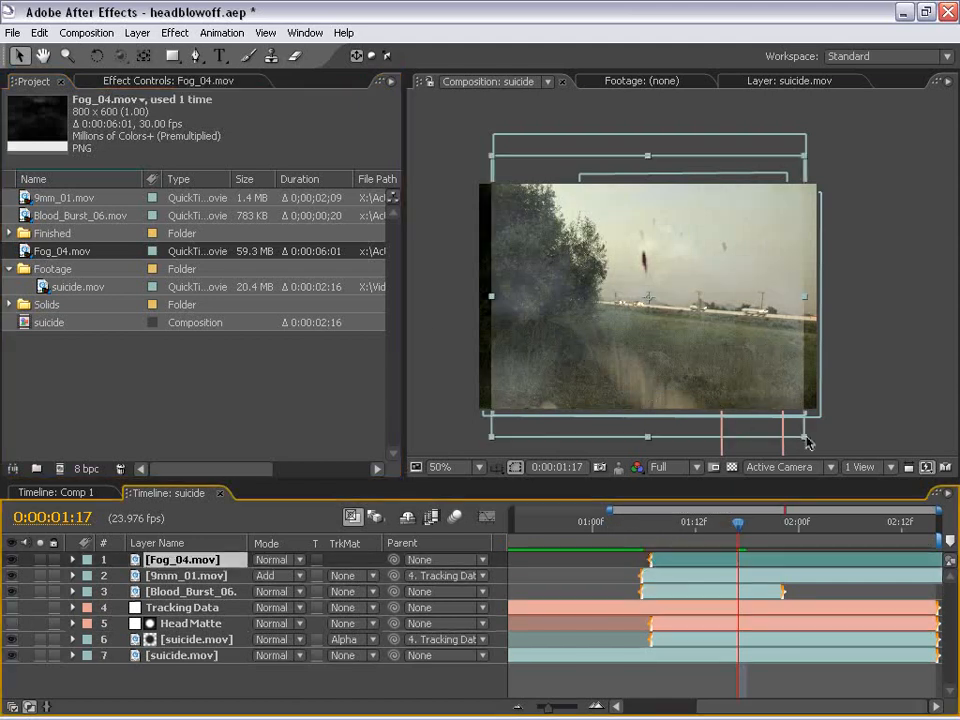
left_click_drag(808, 443, 882, 492)
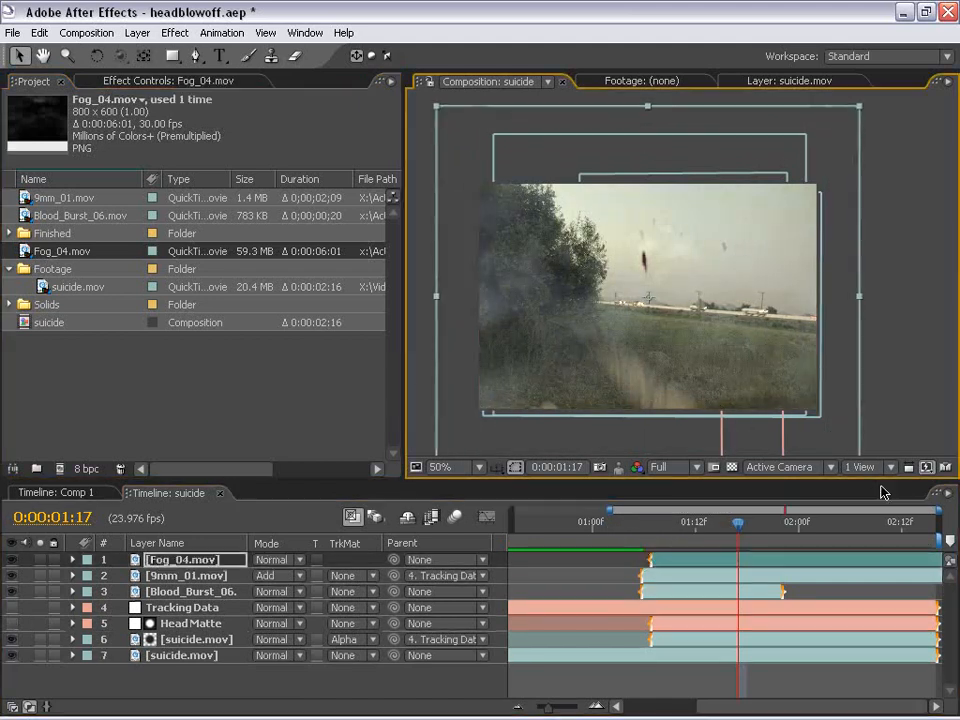
Parent the Fog_04.mov layer to Tracking Data and enlarge the composition view
left_click(385, 563)
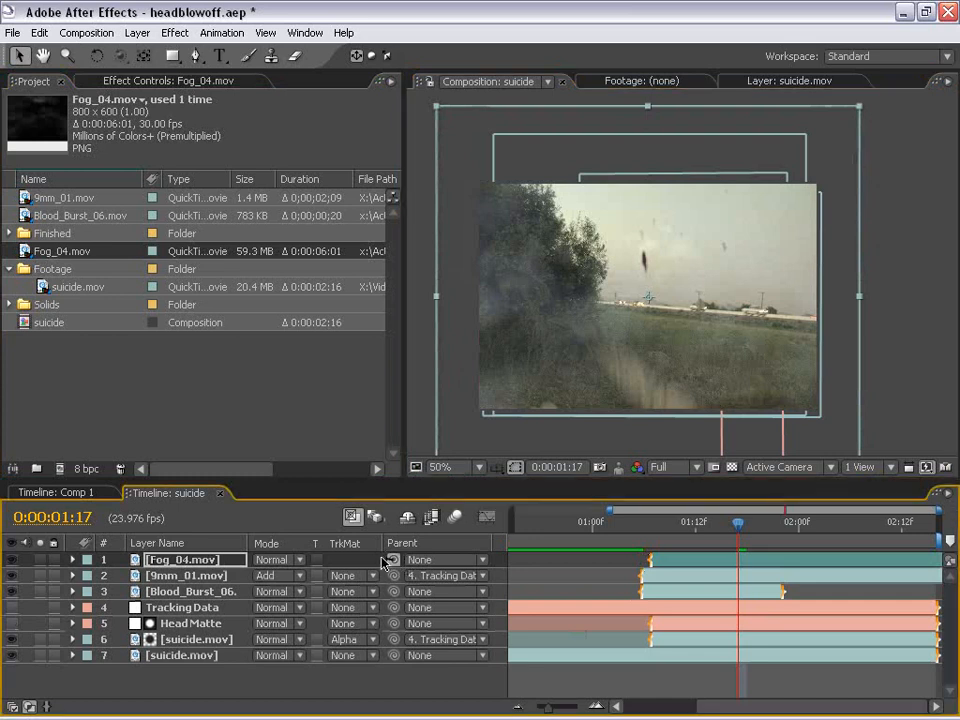
left_click_drag(390, 560, 200, 611)
key("grave")
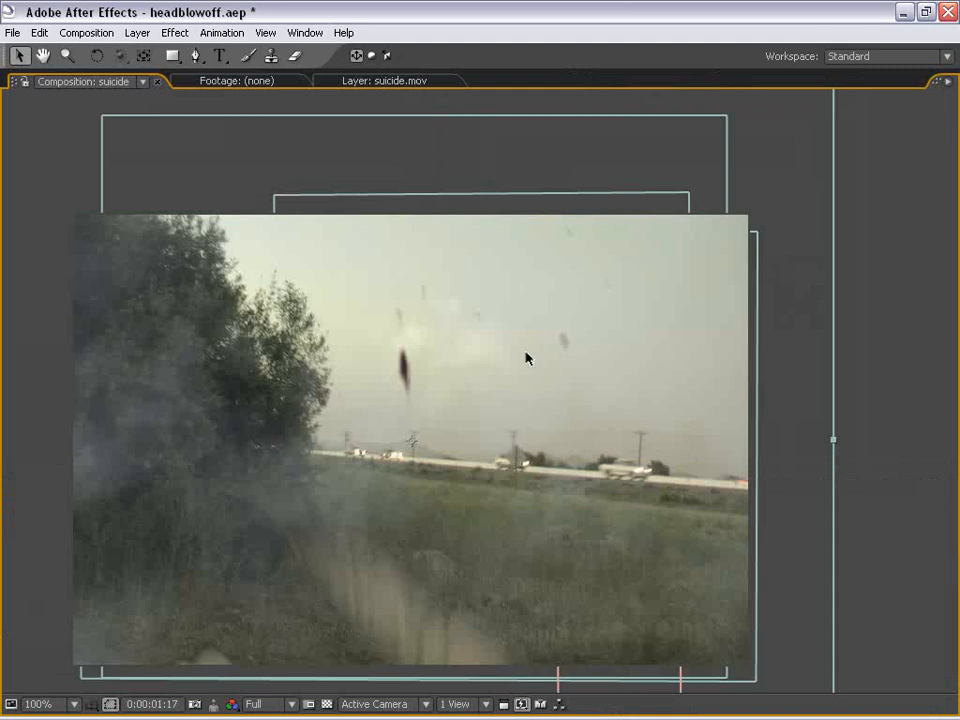
Make the Fog_04.mov layer start at the beginning of the composition, previewing the shot enlarged before and after the change
key("space")
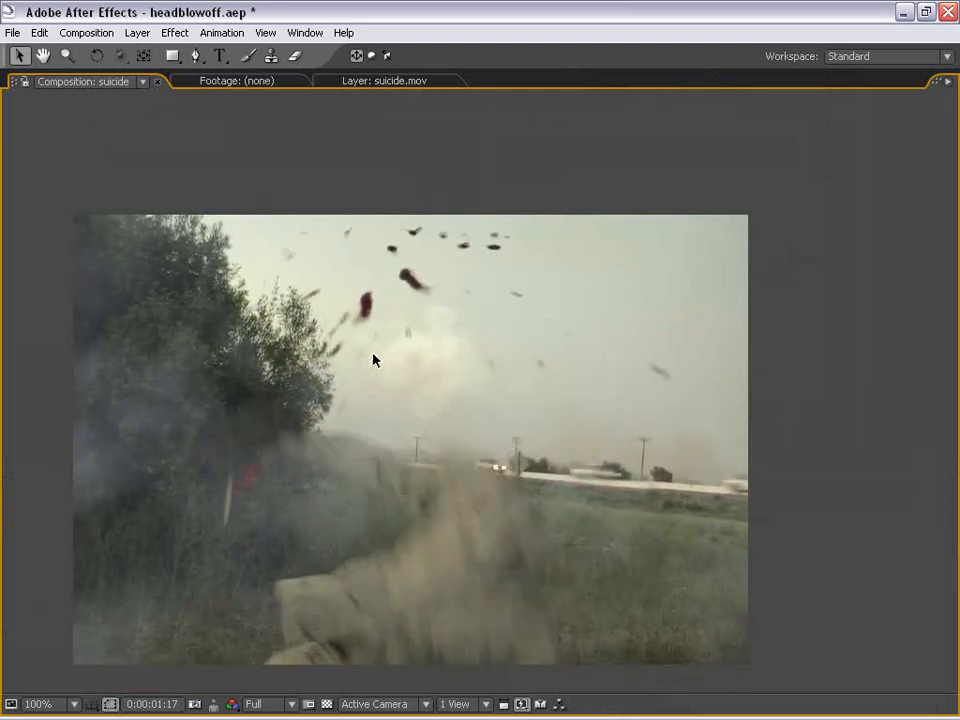
key("space")
scroll(390, 349, "down", 2)
key("grave")
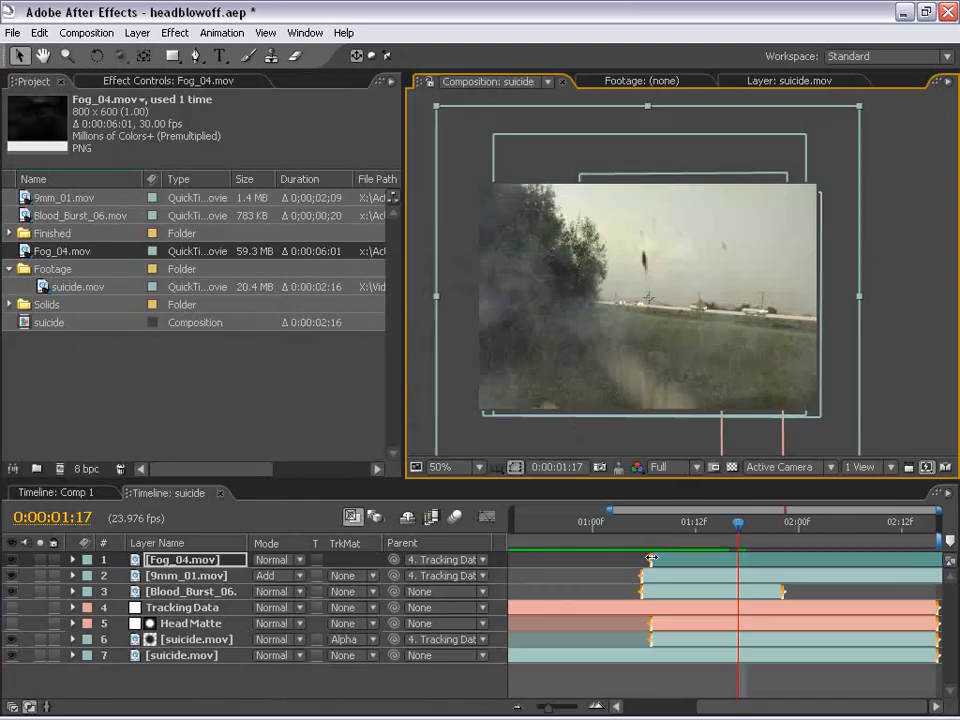
left_click_drag(651, 558, 512, 560)
key("grave")
scroll(546, 373, "up", 2)
key("space")
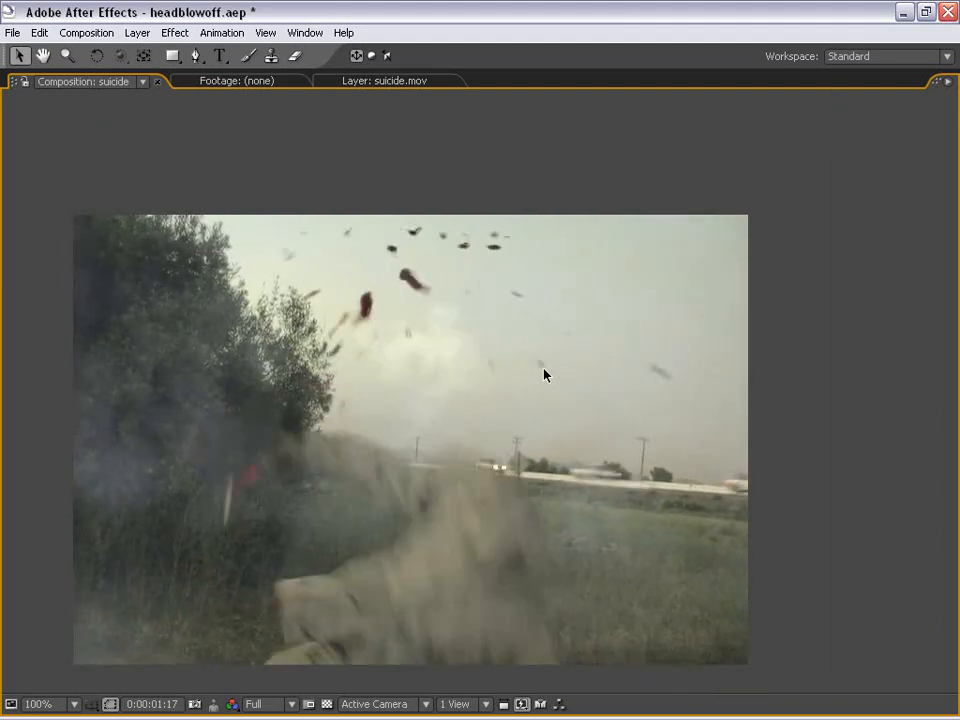
key("space")
key("grave")
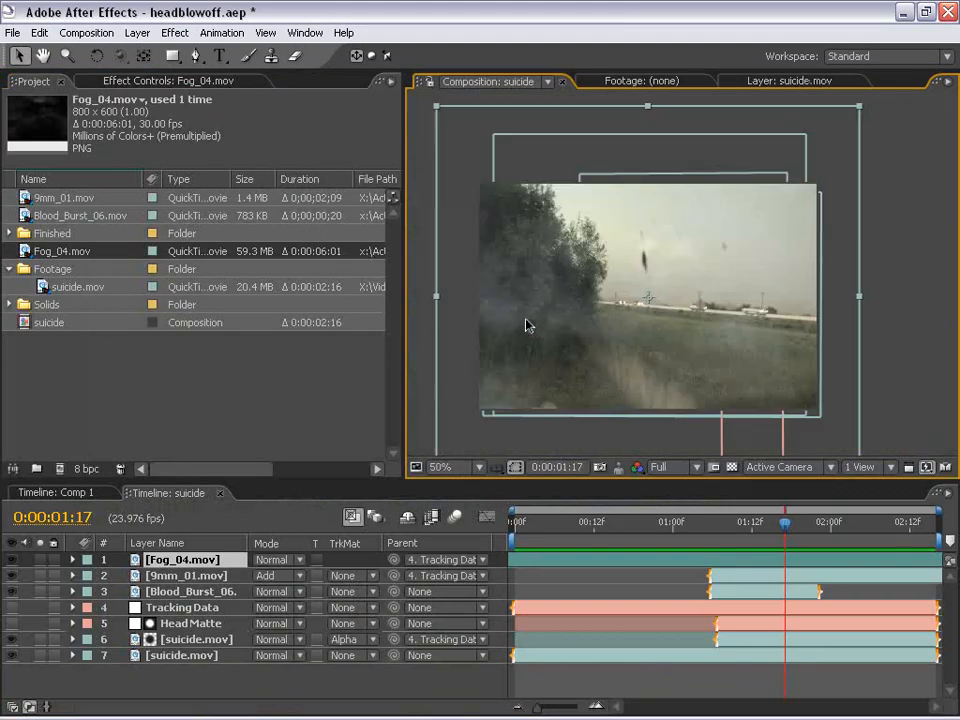
Draw a wide rectangular mask on Fog_04.mov covering the shot from the horizon down, and feather it 179 pixels
left_click_drag(662, 360, 657, 341)
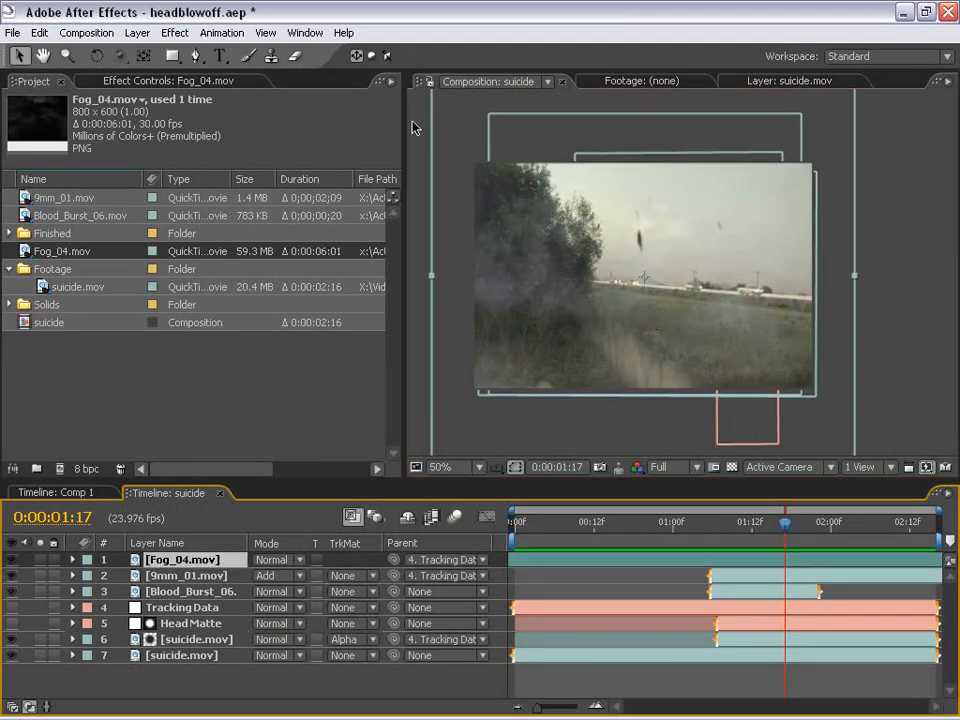
left_click(172, 56)
key("comma")
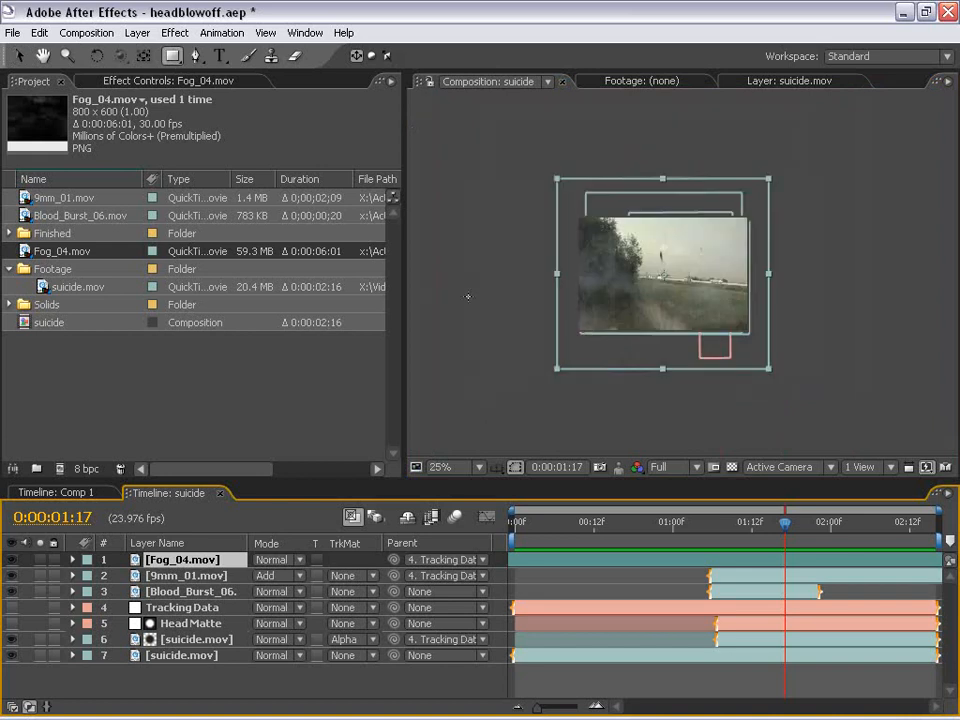
left_click_drag(434, 284, 911, 437)
key("f")
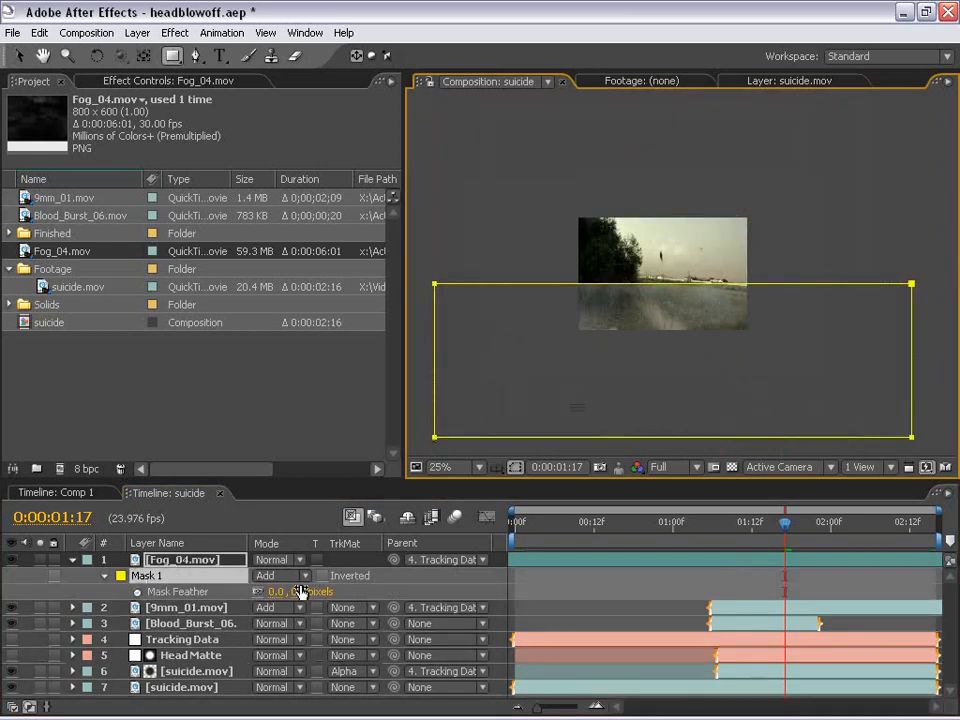
left_click_drag(301, 591, 527, 596)
Preview the masked fog in the enlarged composition view at 50% and 100%, and return to the standard layout at 50%
key("ctrl+a")
key("grave")
key("period")
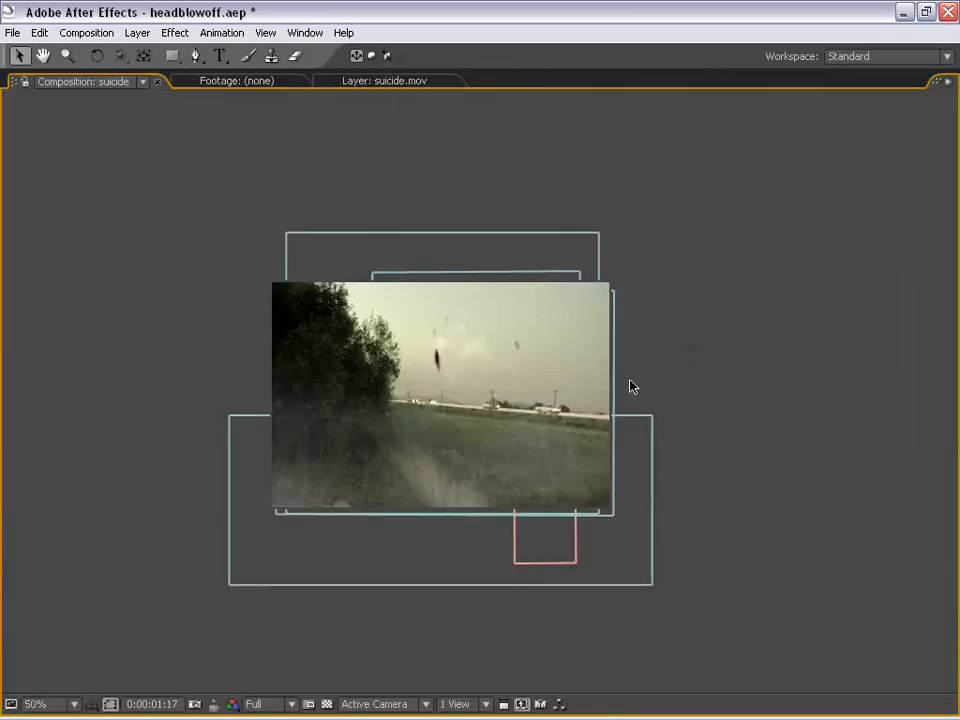
key("space")
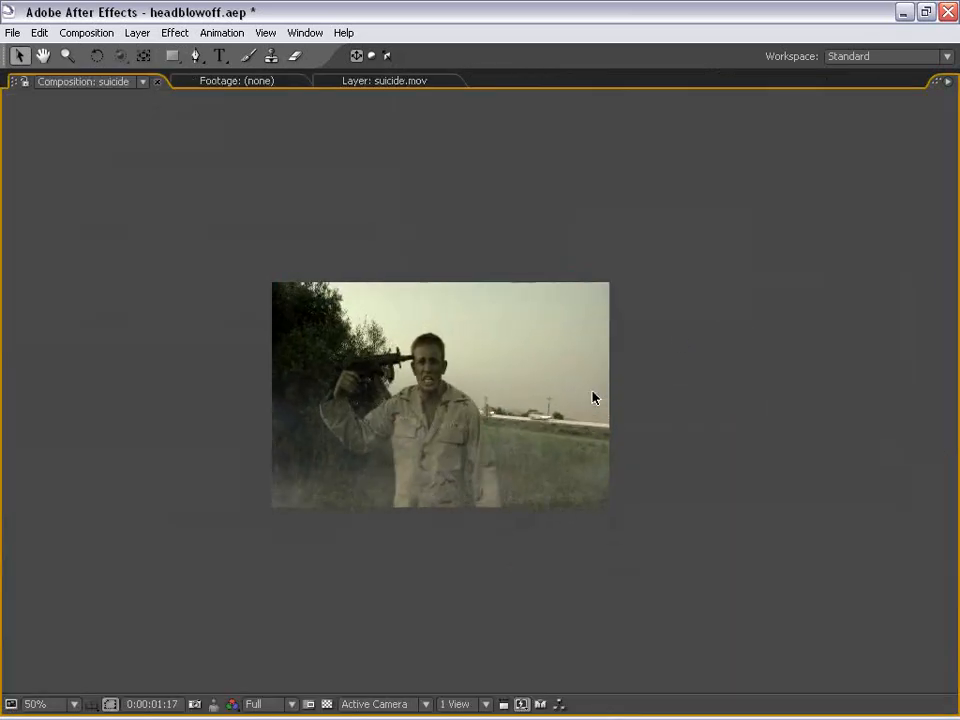
key("space")
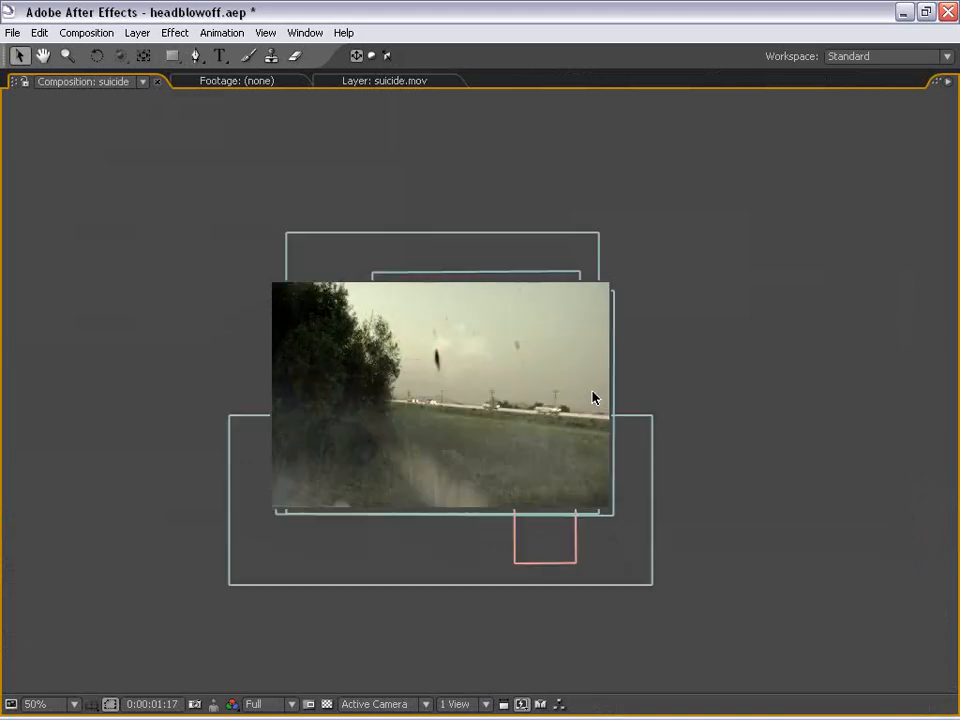
key("space")
key("space")
key("period")
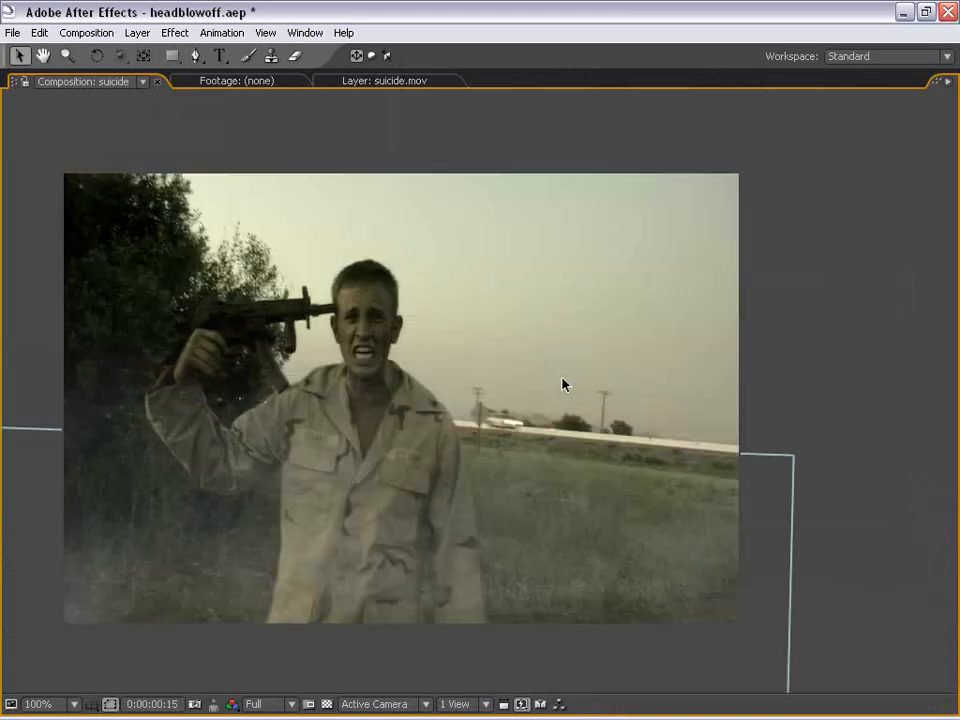
key("space")
key("space")
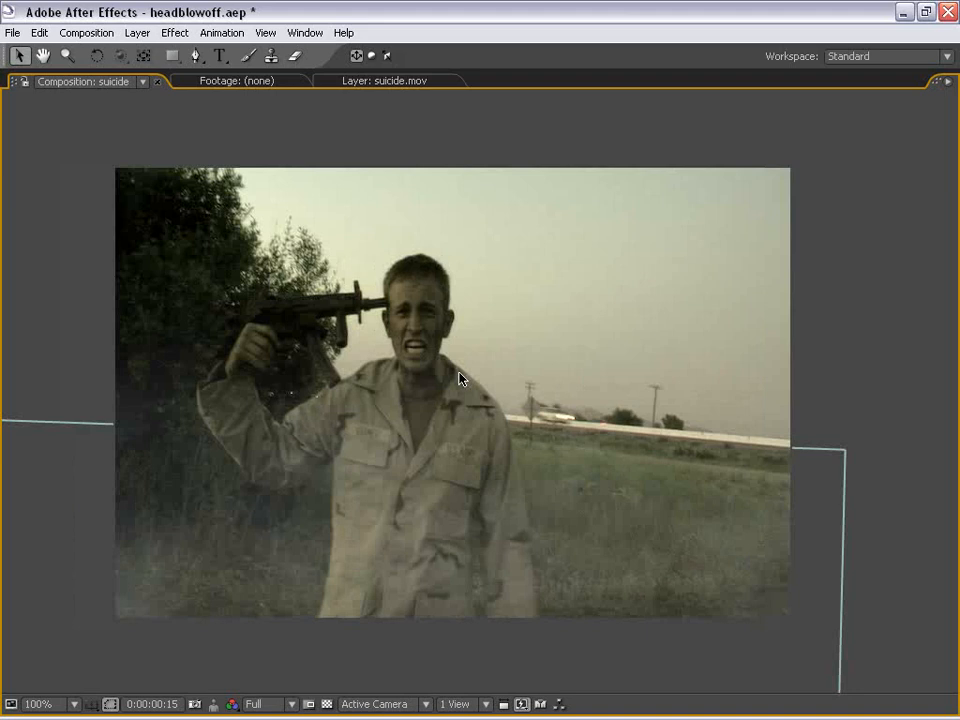
key("grave")
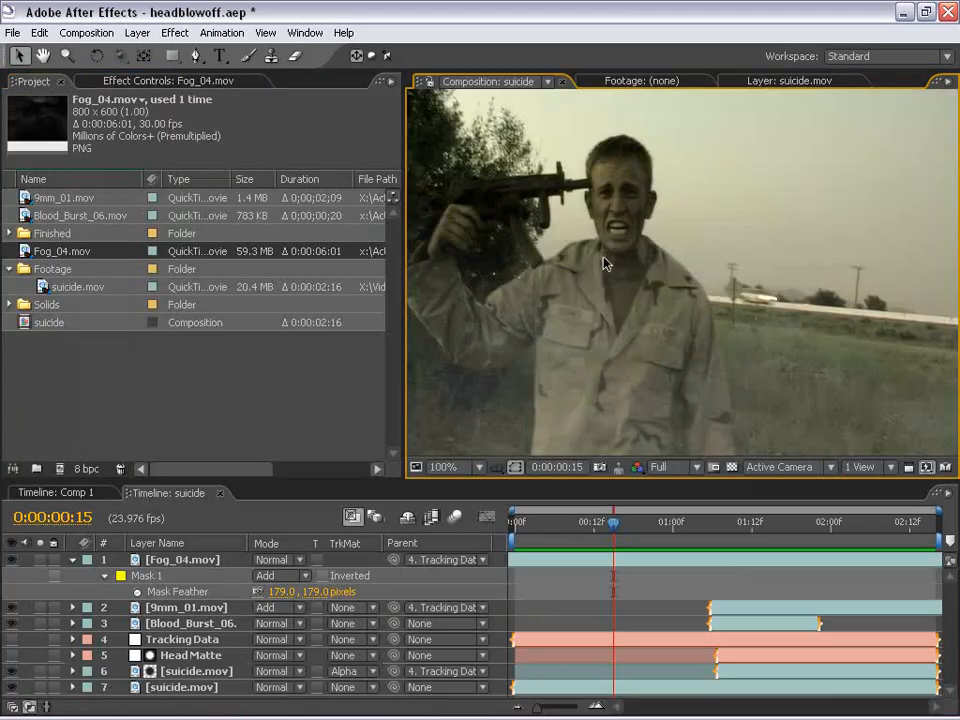
key("comma")
left_click_drag(574, 396, 634, 257)
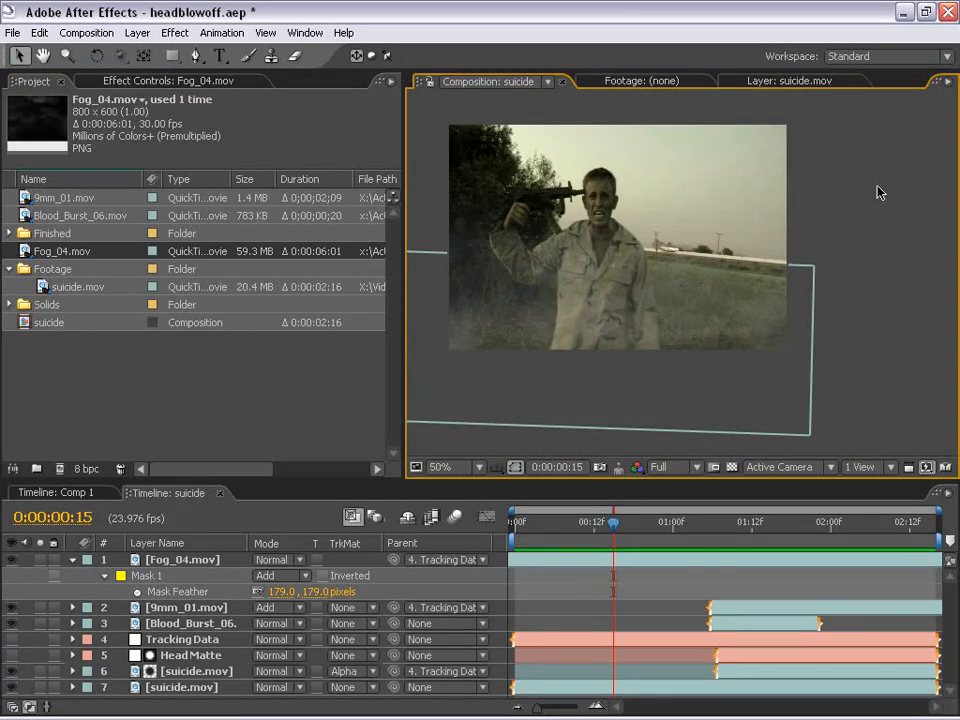